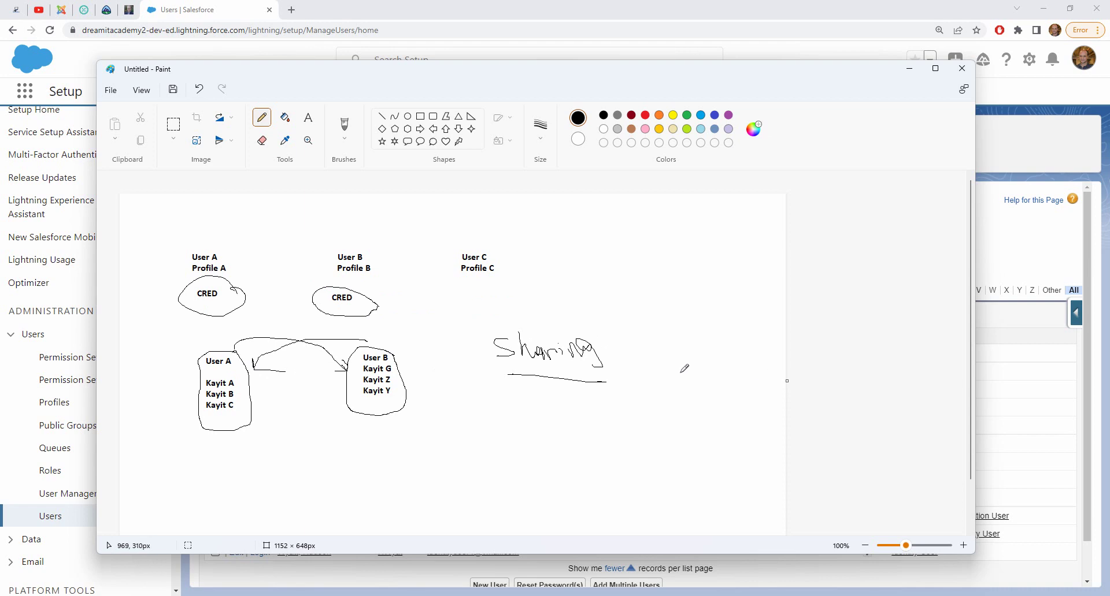
Handwrite the notes "A = Role A" and "B = Role B" under each other beside the word Sharing
mouse_move(679, 374)
mouse_down()
mouse_move(670, 380)
mouse_move(724, 367)
mouse_move(755, 381)
mouse_up()
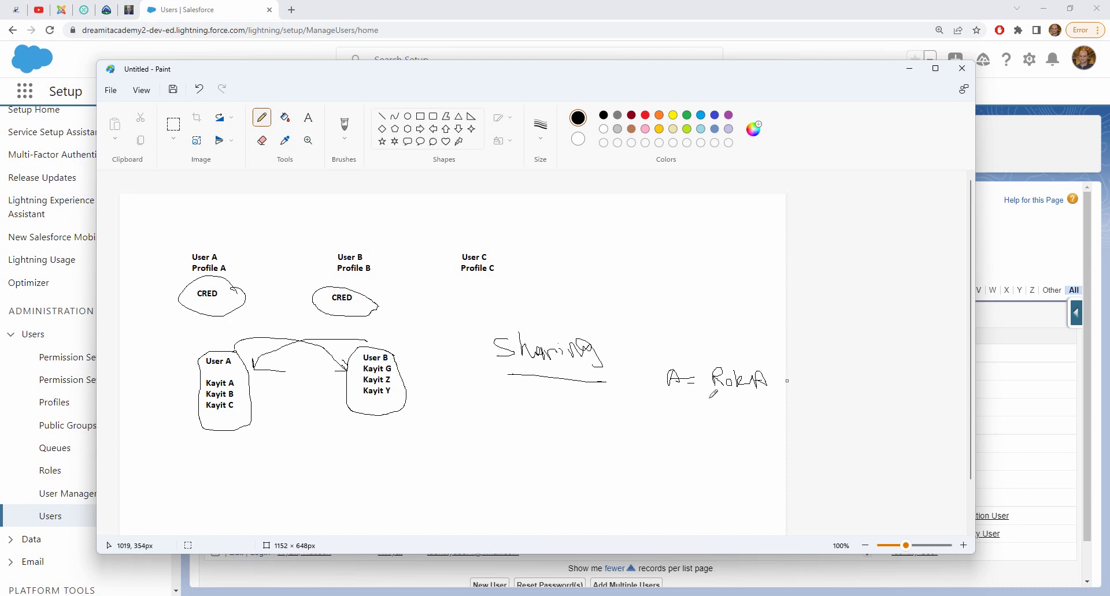
mouse_move(668, 408)
mouse_down()
mouse_move(667, 428)
mouse_move(677, 417)
mouse_move(683, 430)
mouse_up()
drag(694, 423, 732, 408)
mouse_move(770, 409)
mouse_down()
mouse_move(772, 396)
mouse_move(785, 424)
mouse_up()
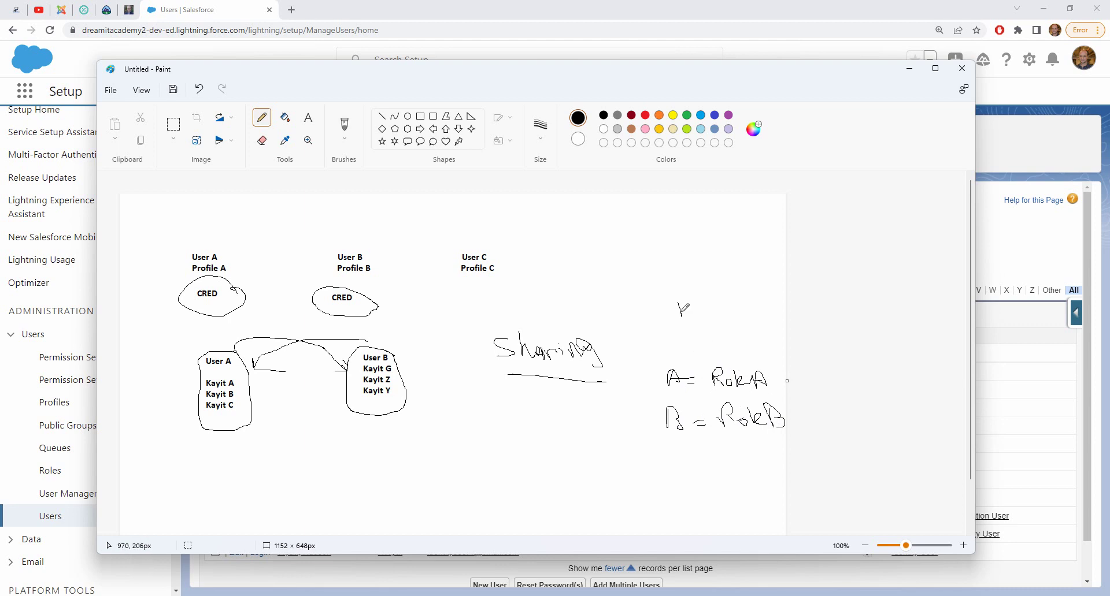
Handwrite a role label above the two notes, link it by an arrow to a smaller word and circle both
drag(686, 308, 744, 306)
mouse_move(722, 342)
mouse_down()
mouse_move(729, 357)
mouse_move(753, 350)
mouse_up()
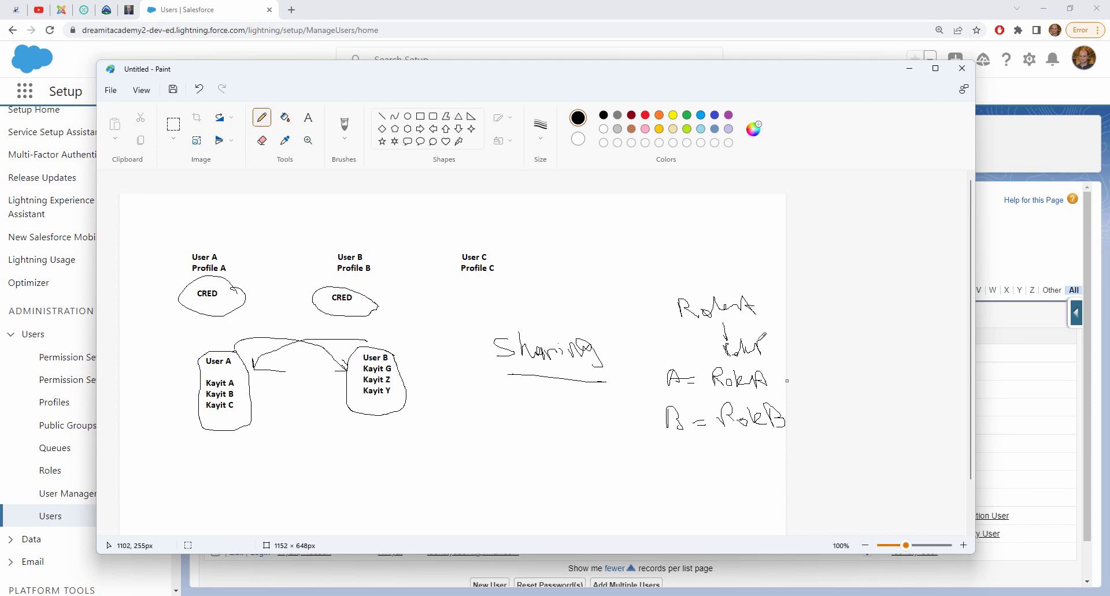
mouse_move(747, 304)
mouse_down()
mouse_move(649, 304)
mouse_move(716, 326)
mouse_move(758, 300)
mouse_up()
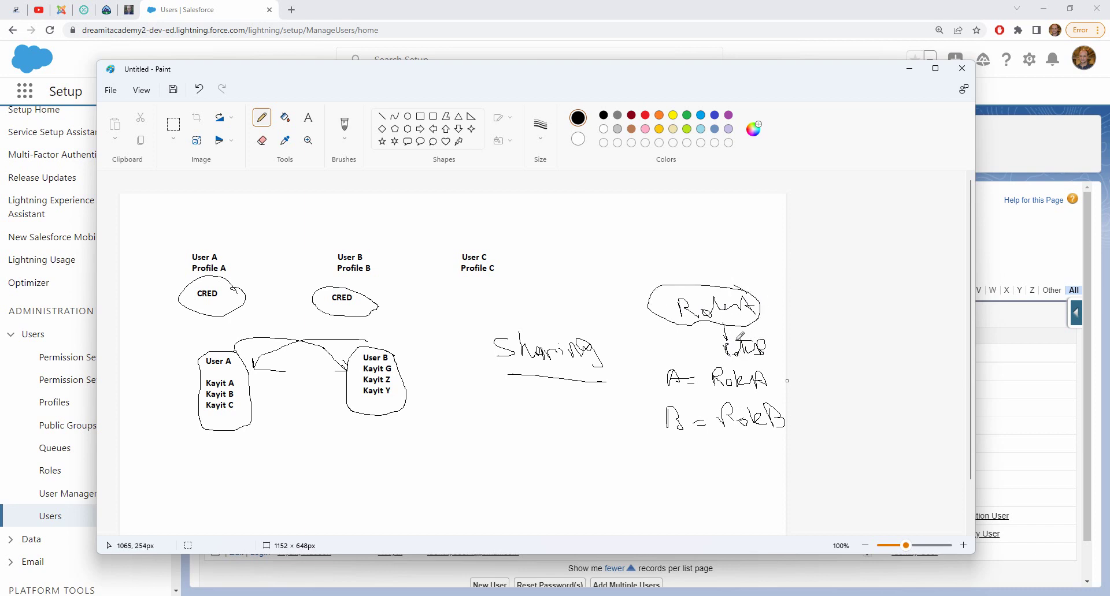
mouse_move(736, 341)
mouse_down()
mouse_move(743, 363)
mouse_move(769, 340)
mouse_up()
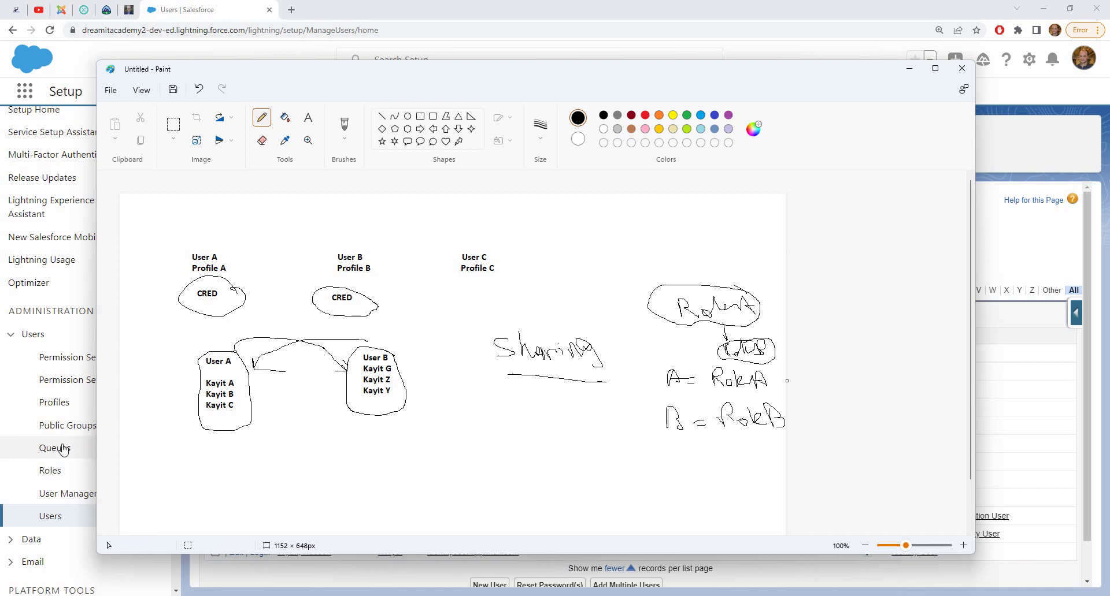
Close the Paint sketch and open the Identity User Cloned profile for editing in Salesforce Setup
click(961, 68)
click(535, 344)
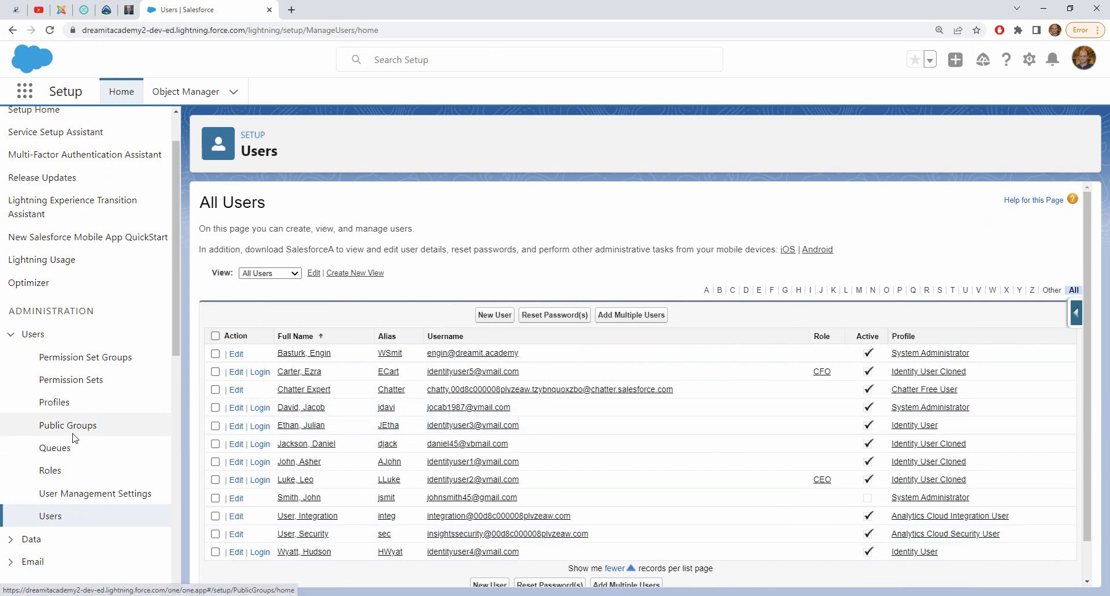
click(63, 407)
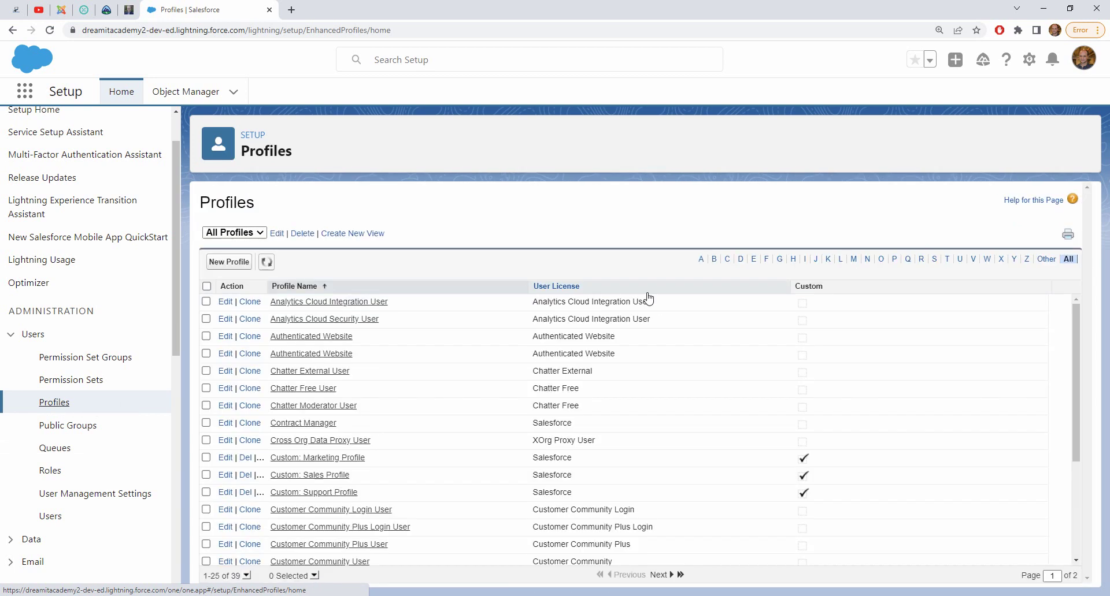
click(807, 261)
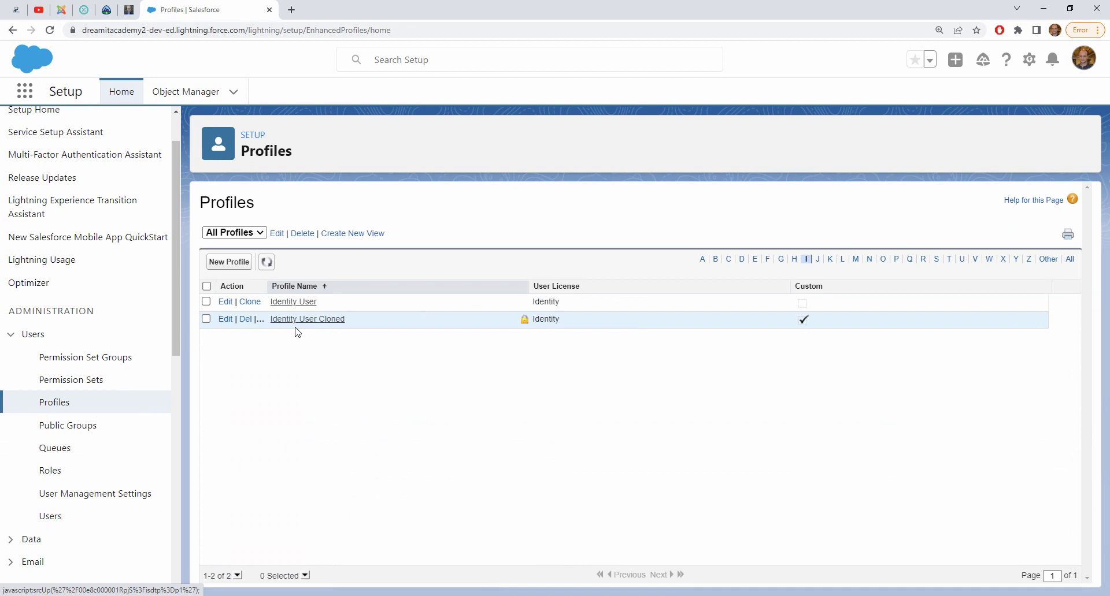
click(224, 319)
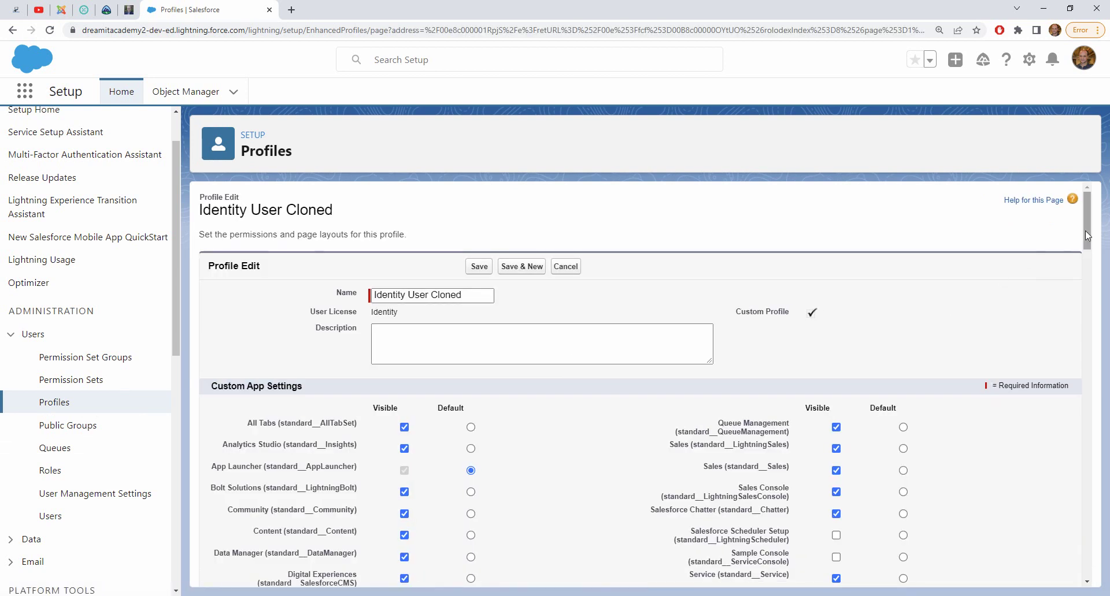
Grant the profile Create, Edit and Delete permissions on the custom object Classes and save it
drag(1085, 233, 1053, 521)
scroll(1051, 522, down, 2)
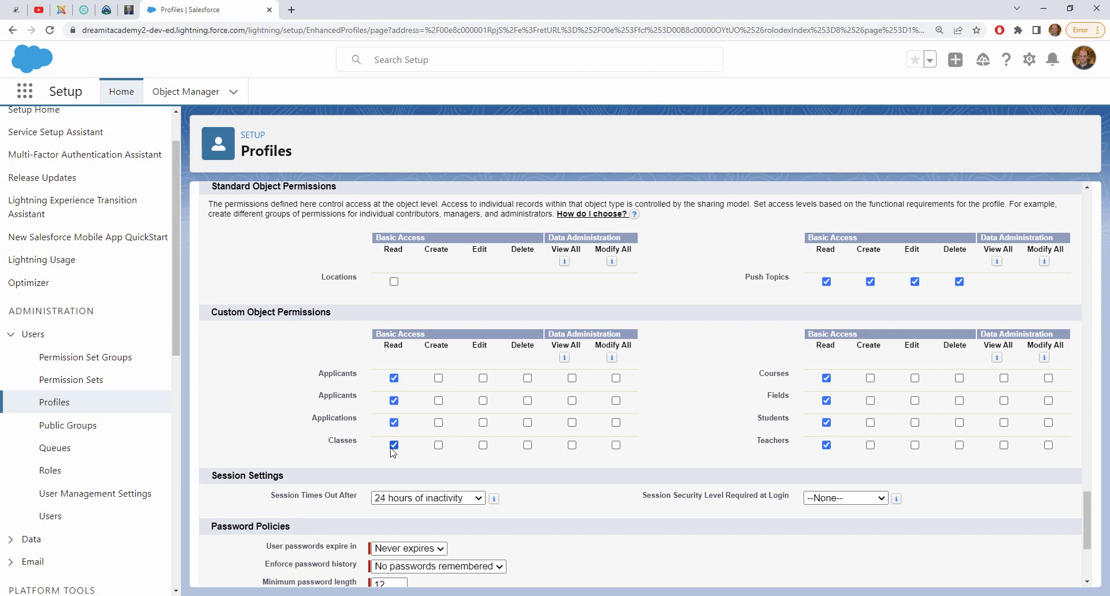
click(438, 445)
click(484, 446)
click(528, 447)
drag(1108, 506, 1108, 209)
click(477, 267)
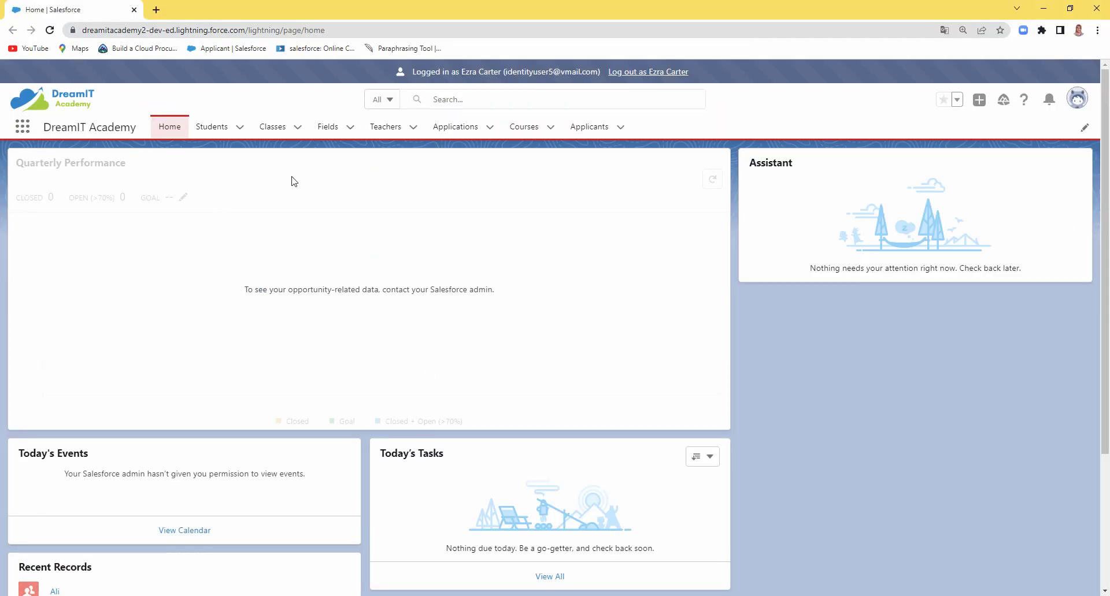
In the CFO user's Salesforce session, reload the app and display the All list view of Classes
click(178, 132)
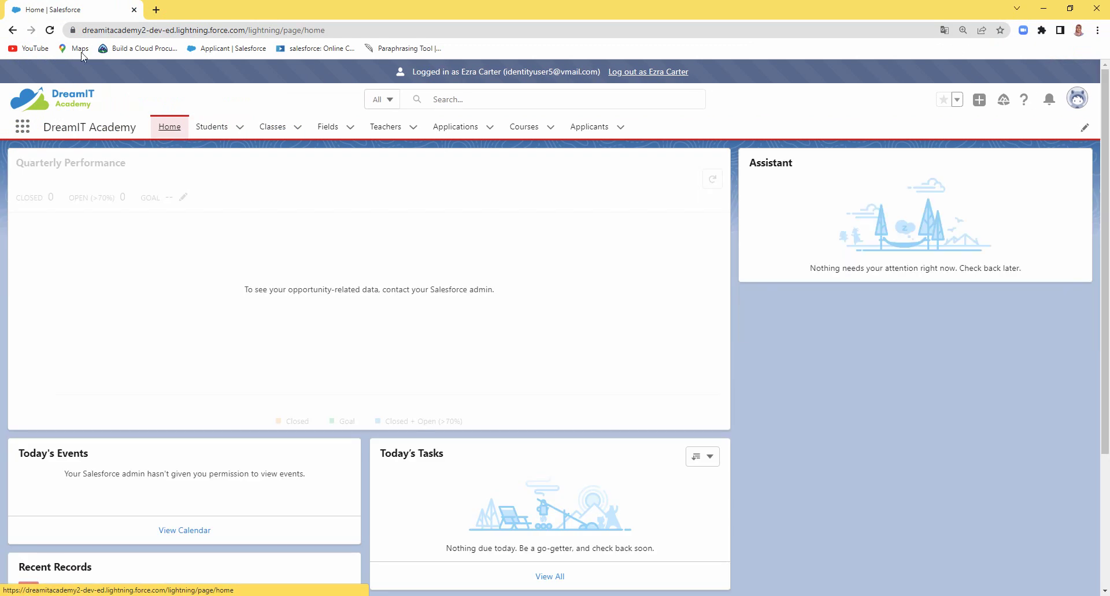
click(49, 30)
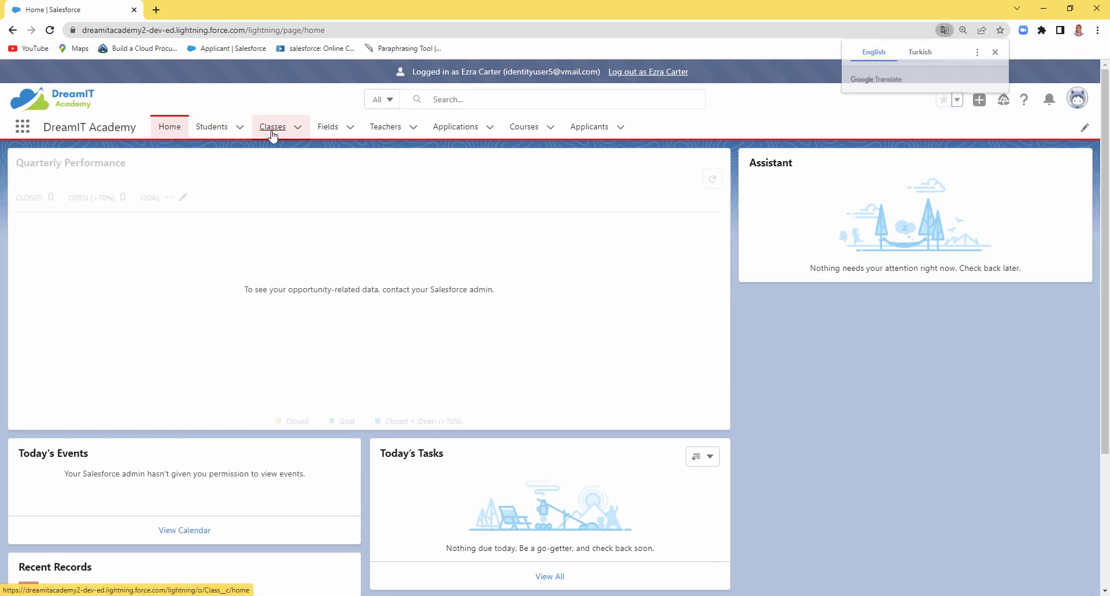
click(272, 133)
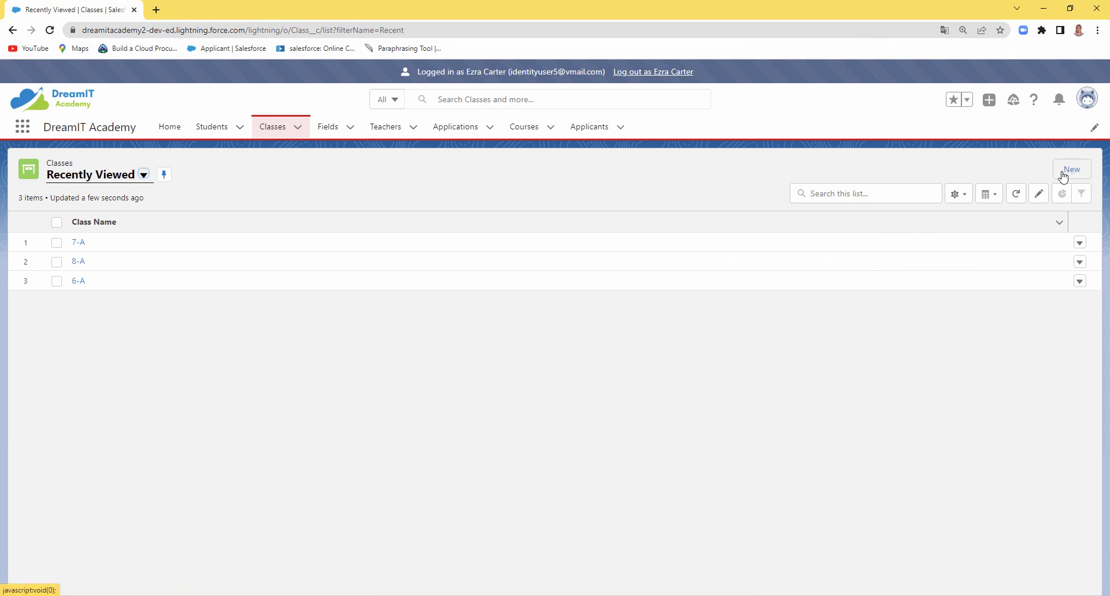
click(1080, 243)
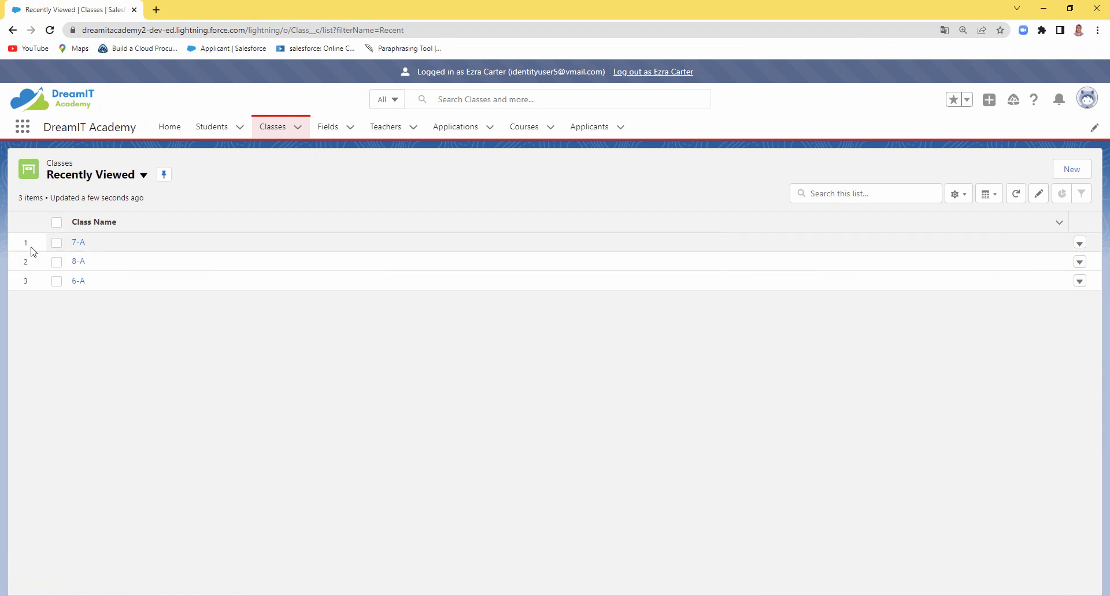
click(139, 176)
click(95, 218)
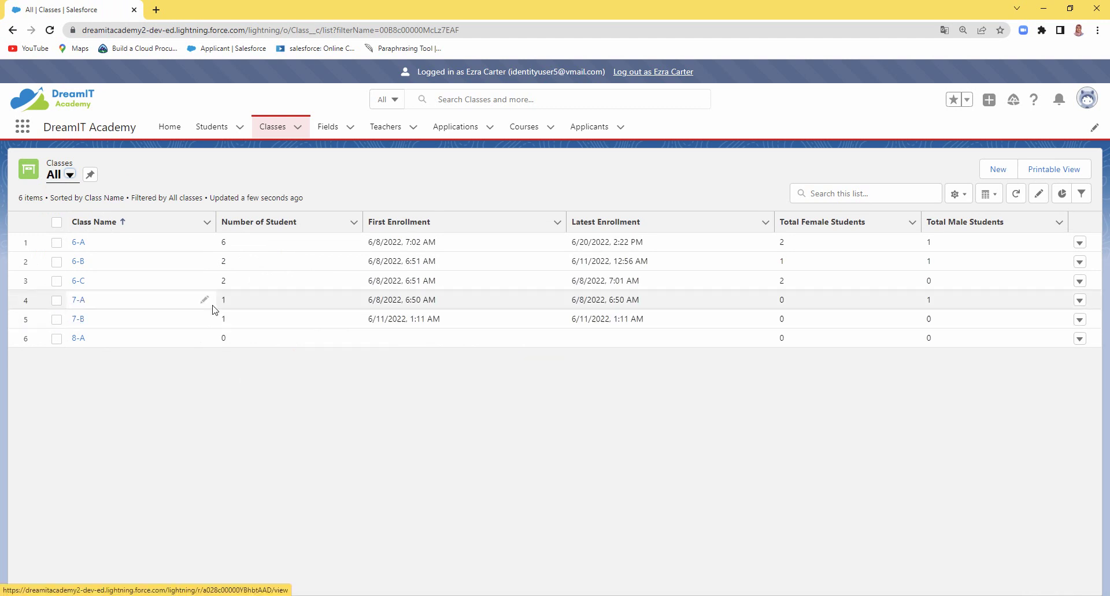
Create three new class records named 7-C, 8-B and 8-C
click(996, 172)
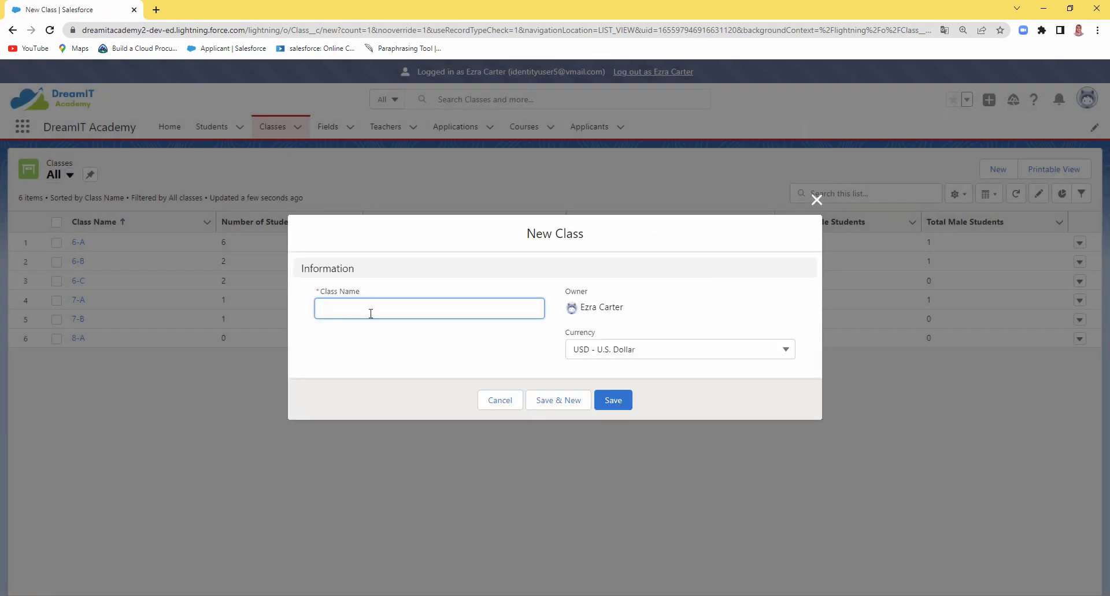
text(7-C)
click(577, 399)
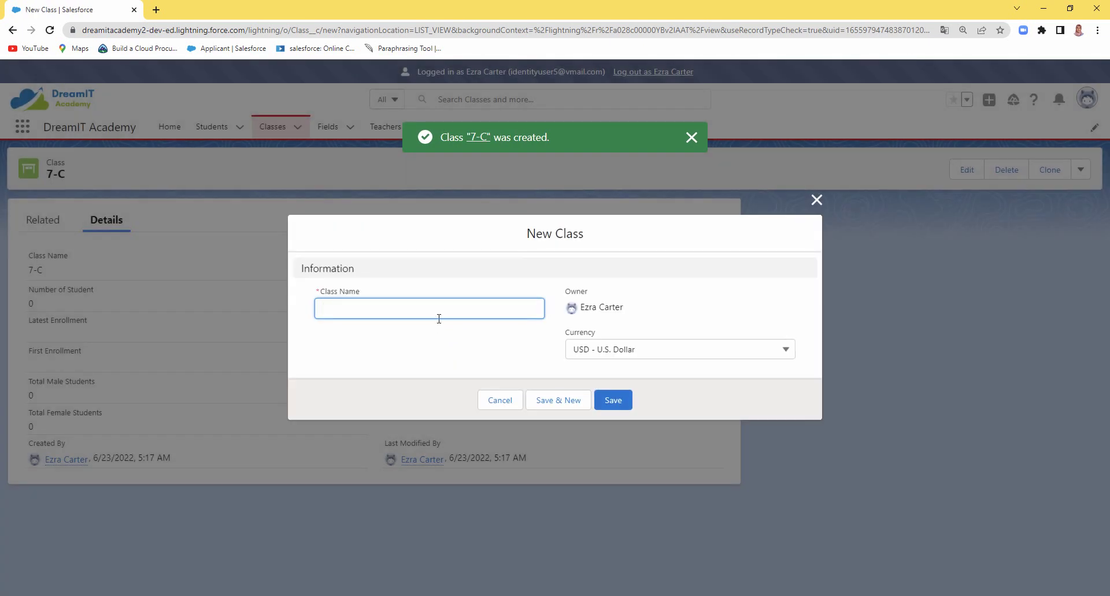
text(8-C)
click(554, 401)
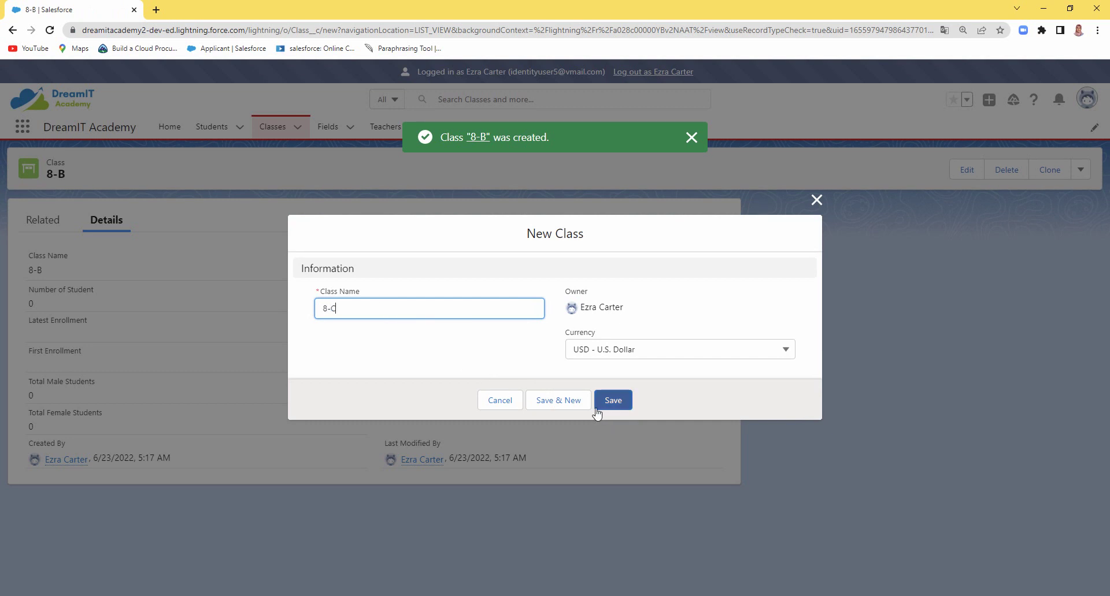
click(613, 402)
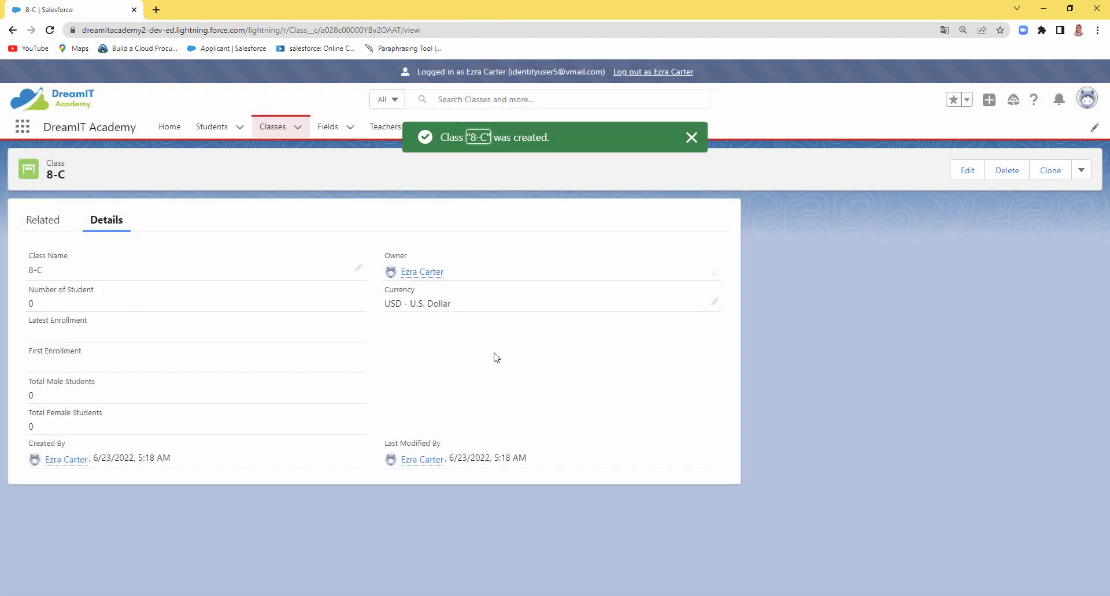
Return to the Classes list, display the All list view and pin it
click(271, 126)
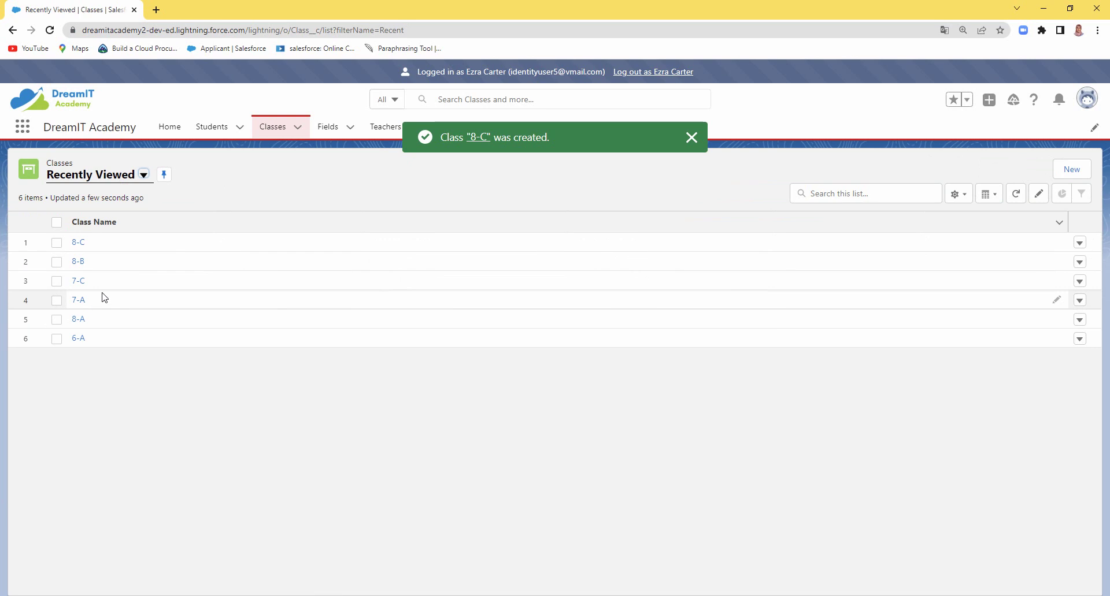
click(144, 174)
click(98, 216)
click(91, 175)
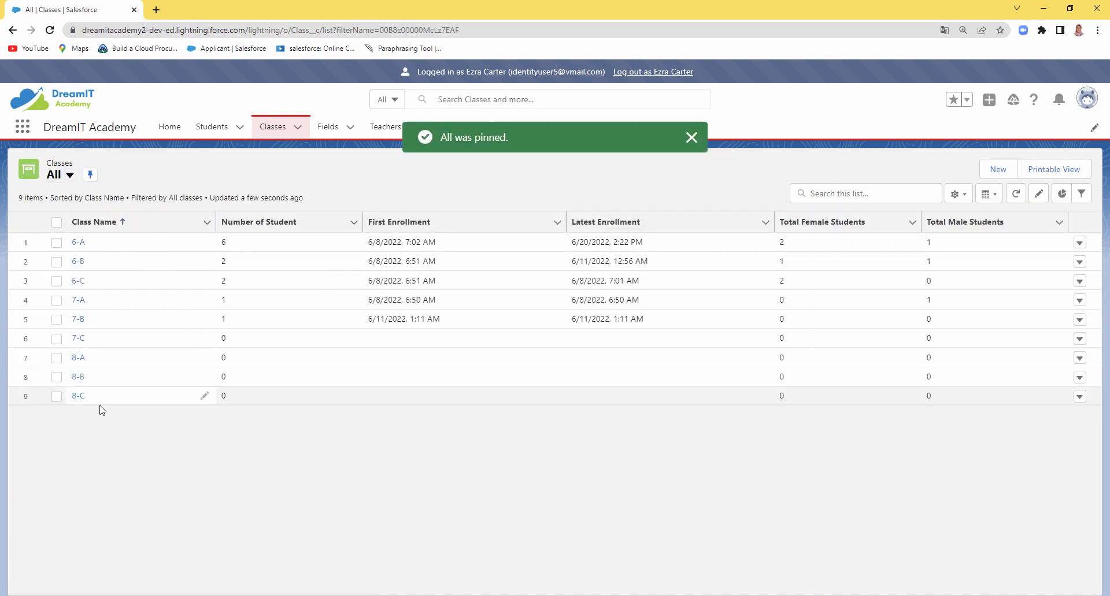
click(966, 201)
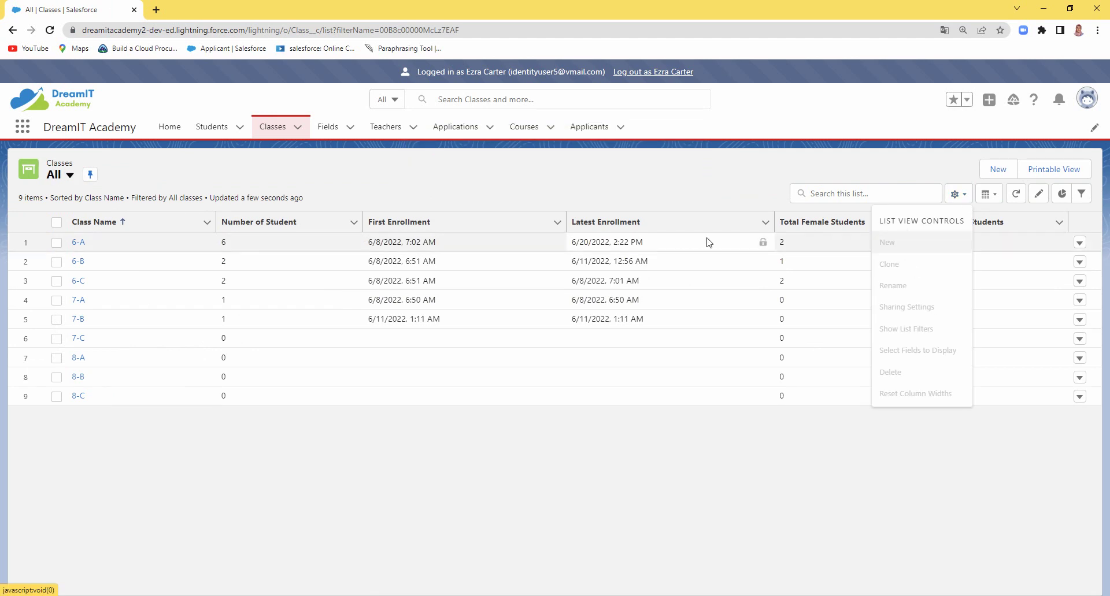
click(875, 442)
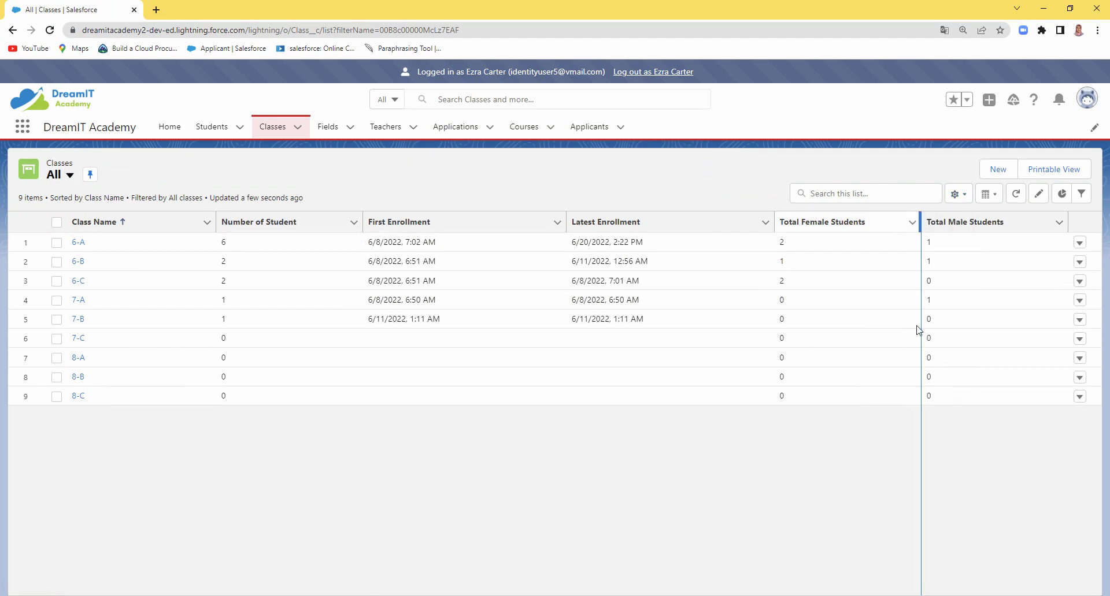
click(69, 175)
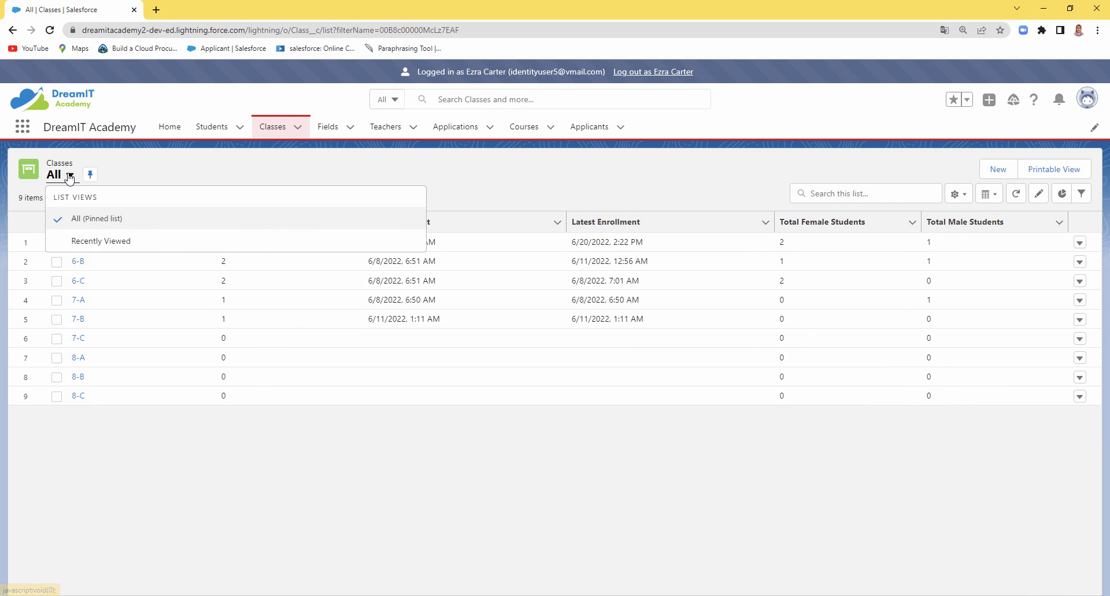
click(264, 449)
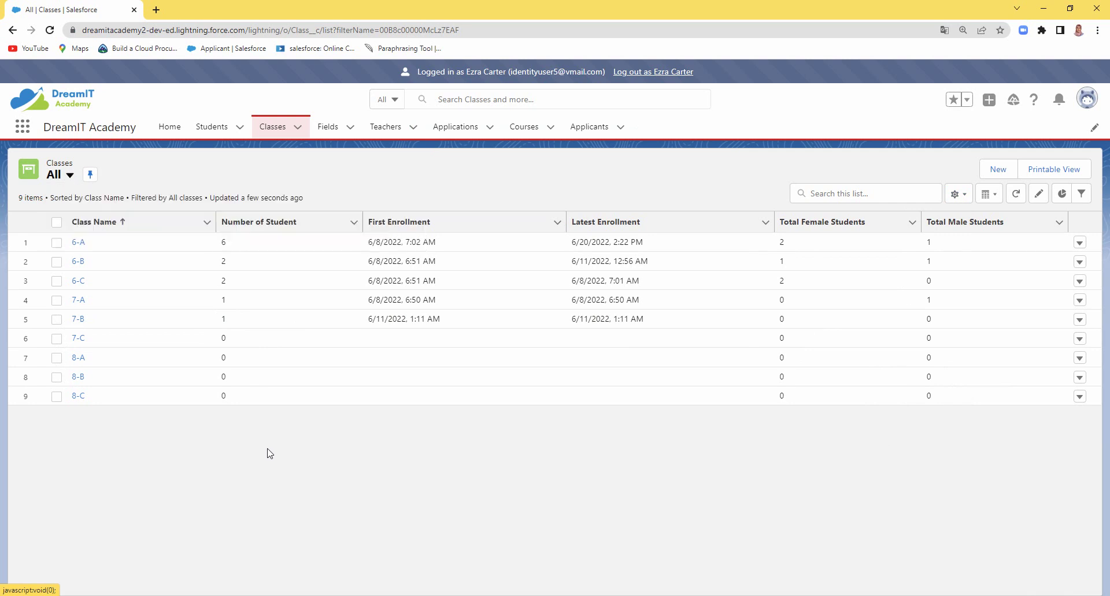
Check who owns class 8-B and class 6-A in their record details
click(79, 377)
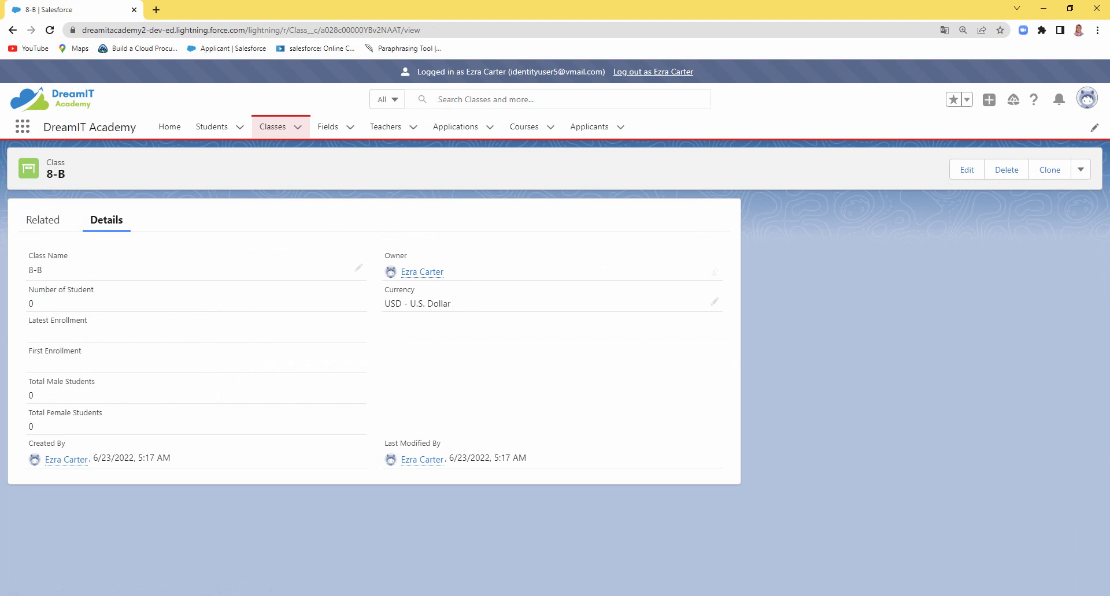
mouse_move(479, 250)
mouse_down()
mouse_move(405, 295)
mouse_move(464, 251)
mouse_up()
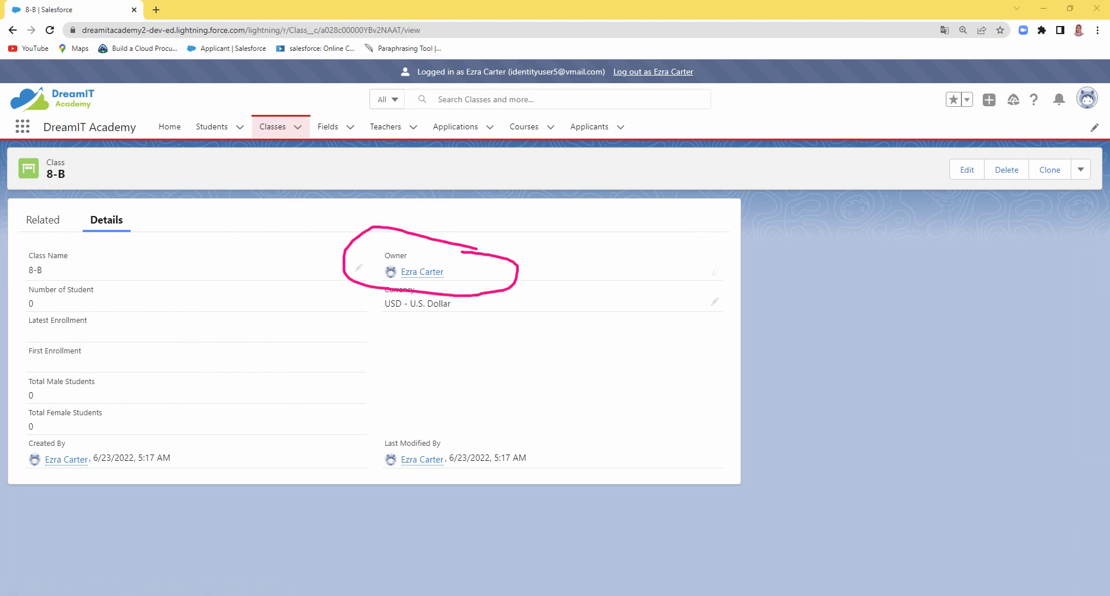
key(Escape)
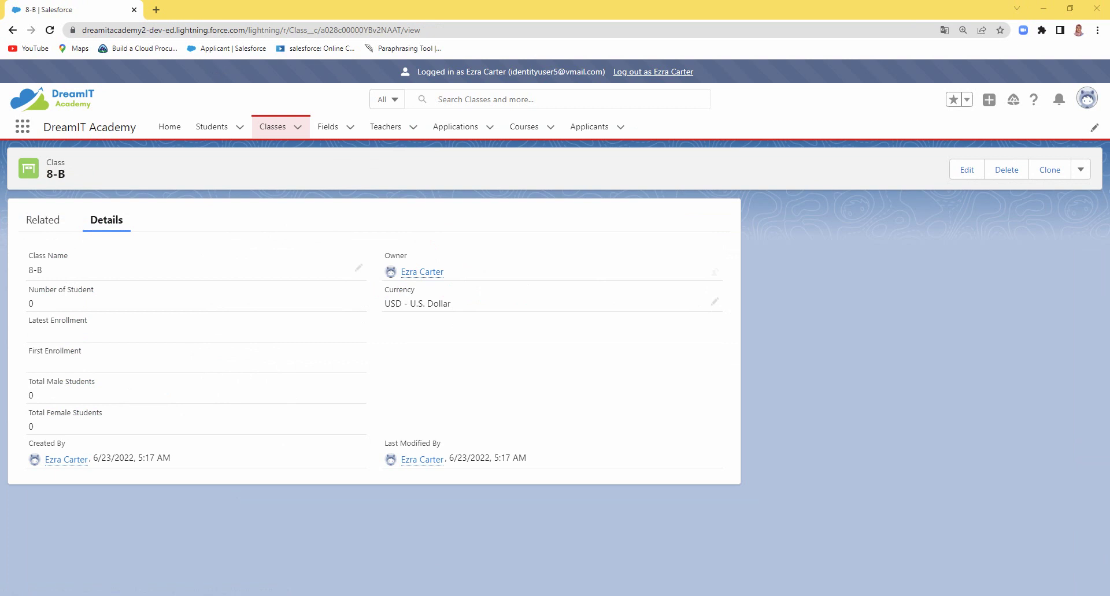
click(269, 126)
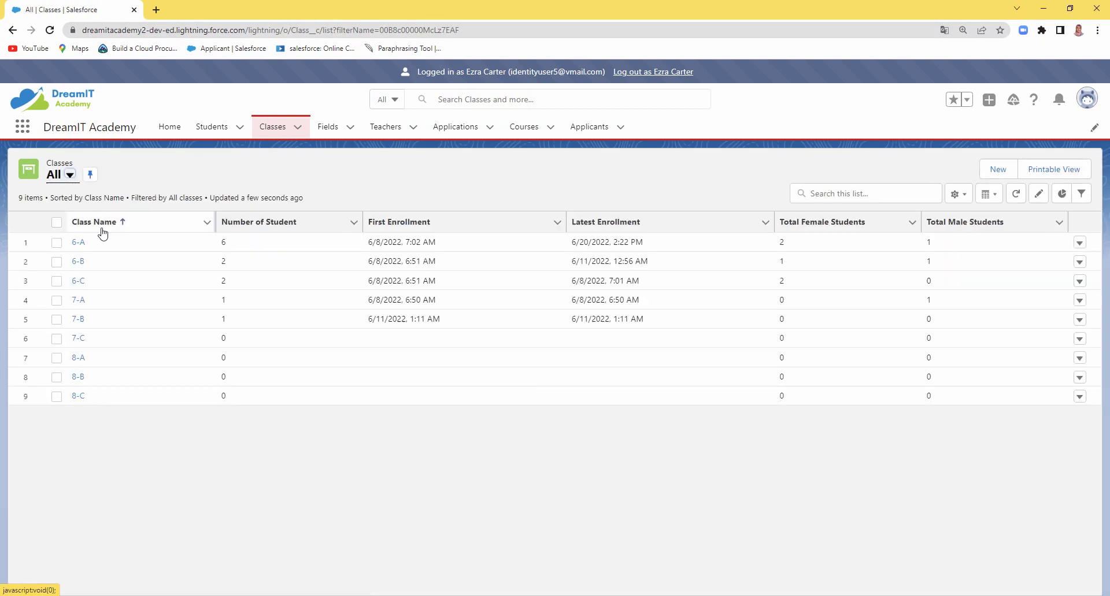
click(79, 242)
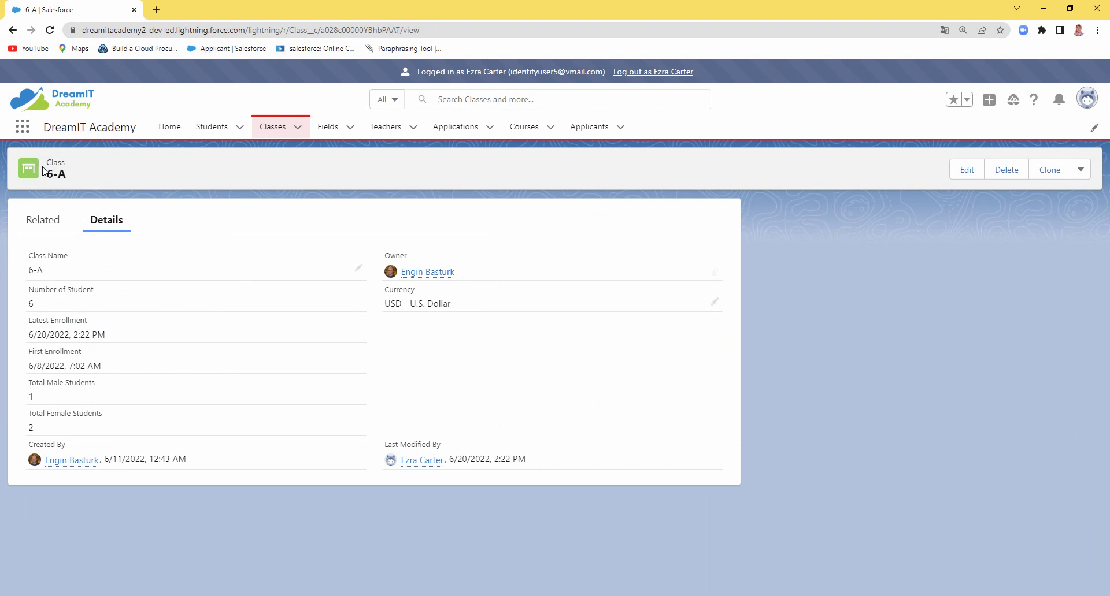
click(272, 136)
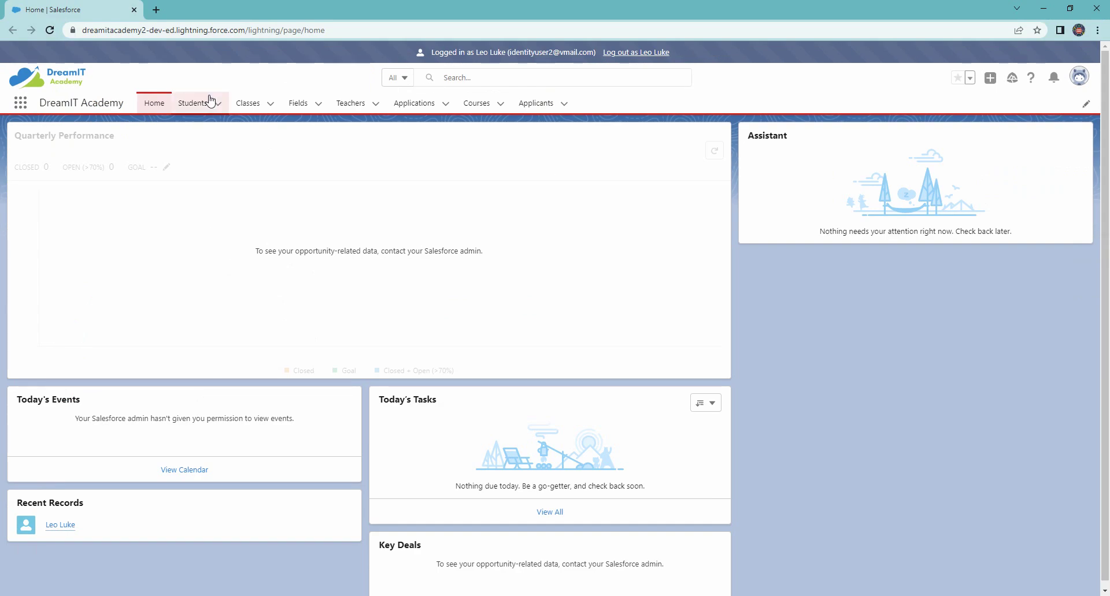
In the CEO user's Salesforce session, display the All list view of Classes and pin it
click(242, 105)
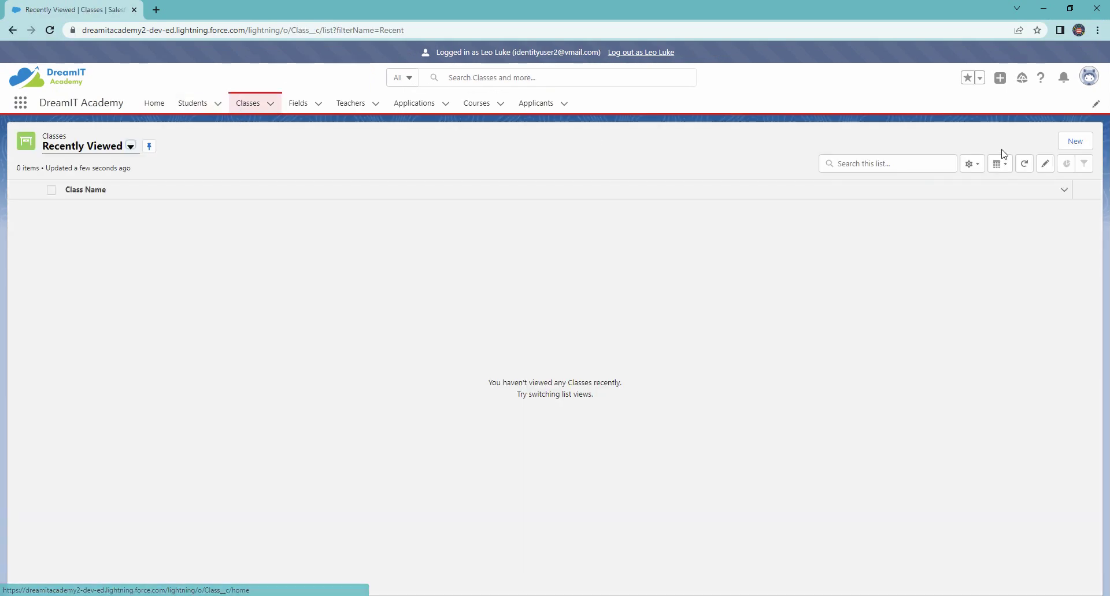
click(131, 147)
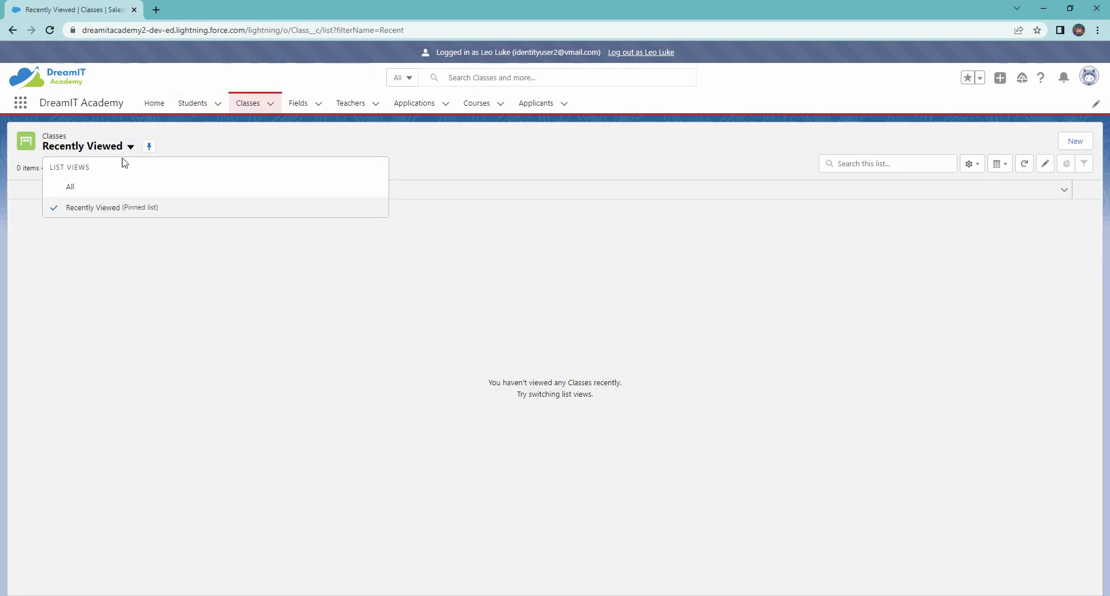
click(79, 188)
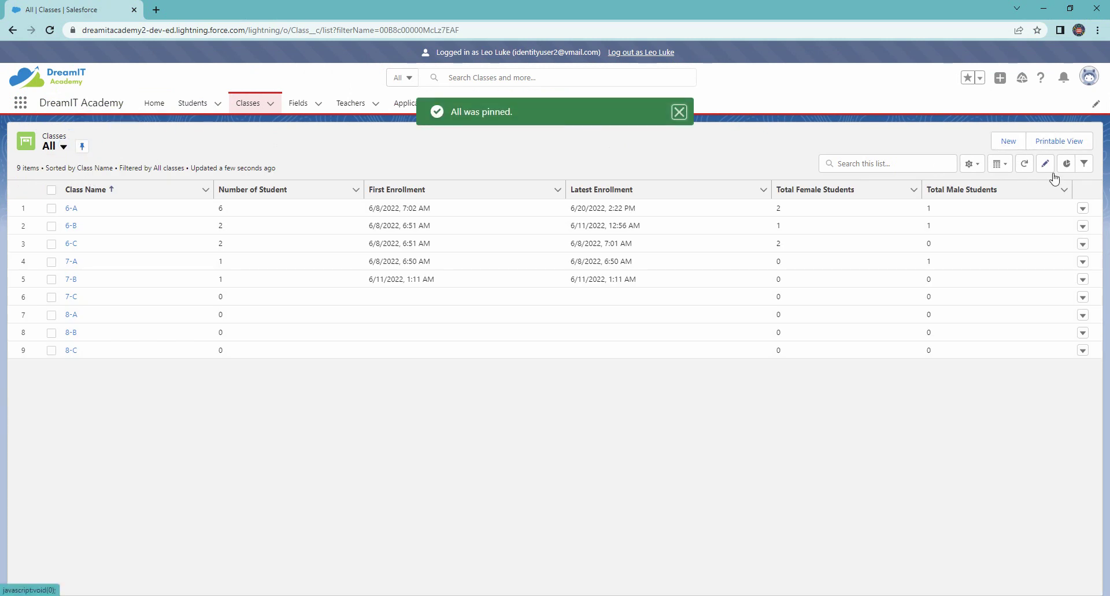
Check which row actions are offered for class 6-A and which list view controls are available for Classes
click(1083, 209)
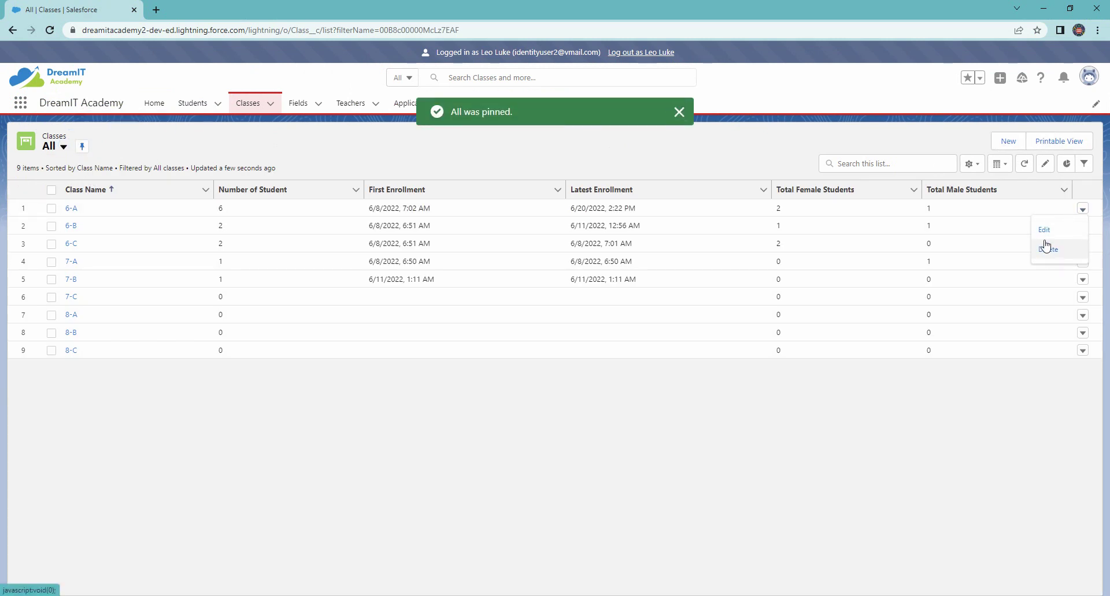
click(671, 399)
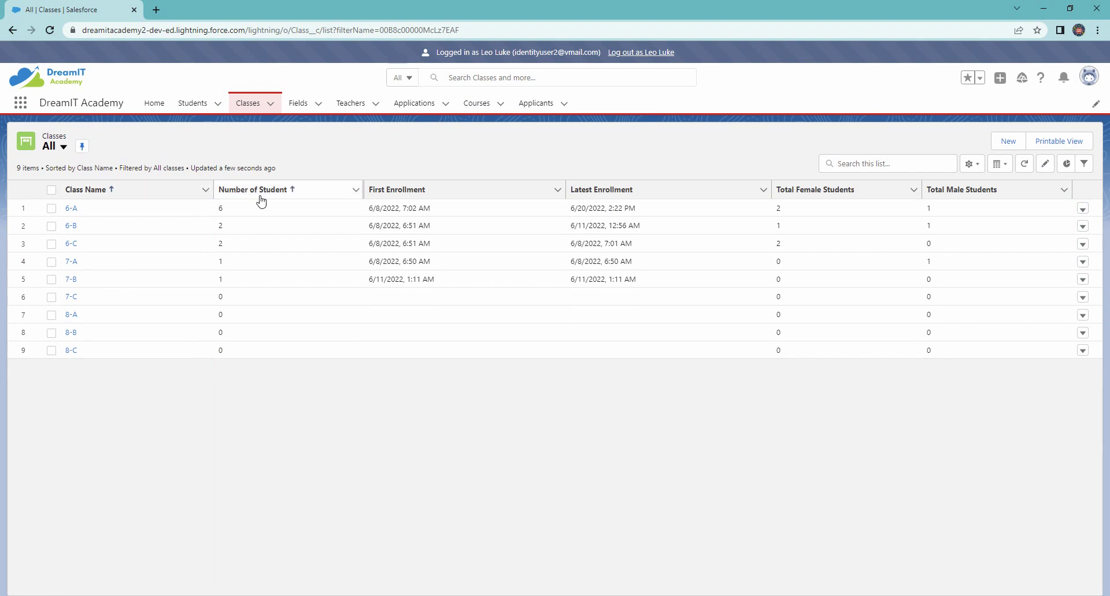
click(984, 169)
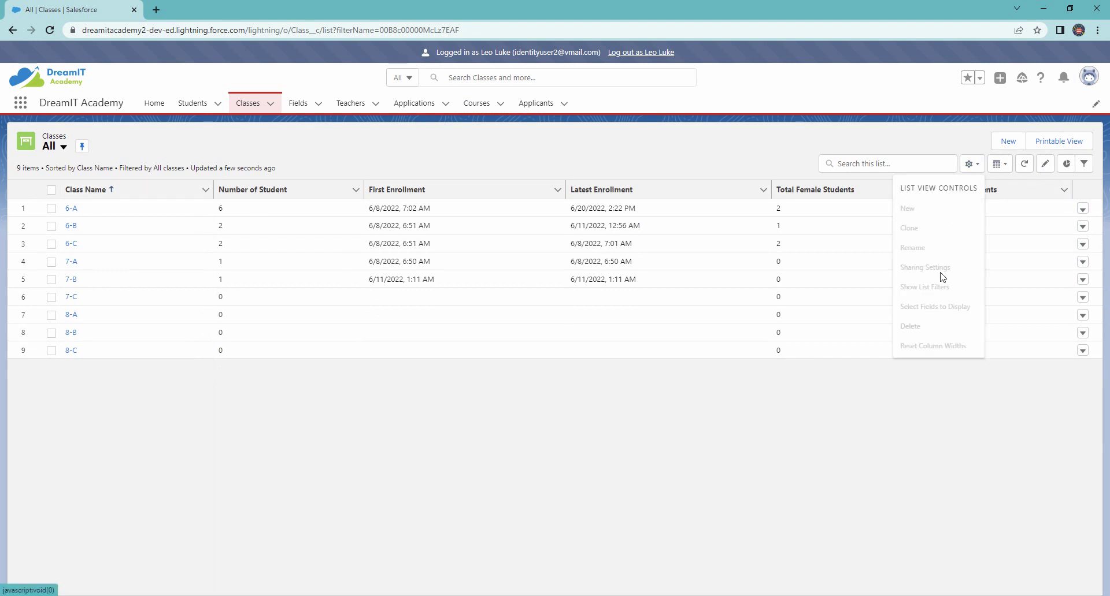
click(755, 391)
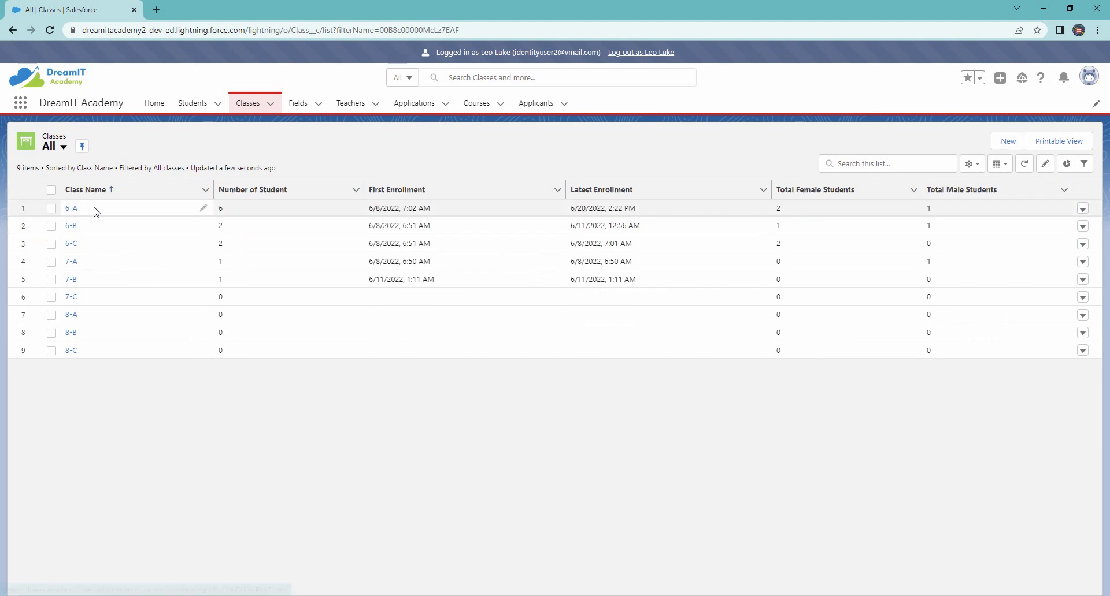
Create three new class records named 5-A, 5-B and 5-C in the CEO user's session
click(1008, 142)
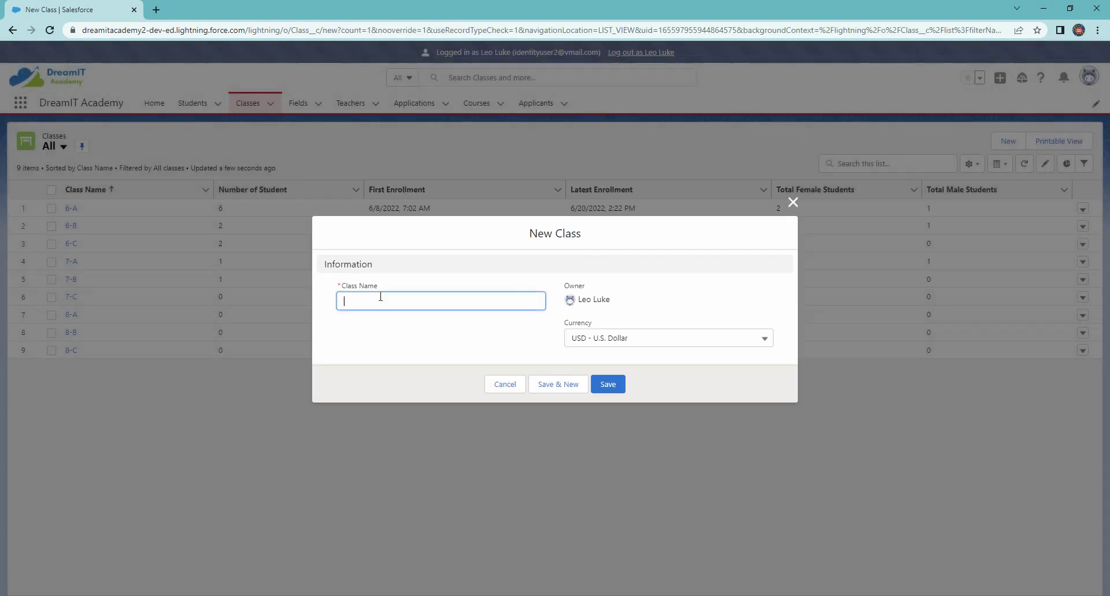
text(5-A)
click(558, 384)
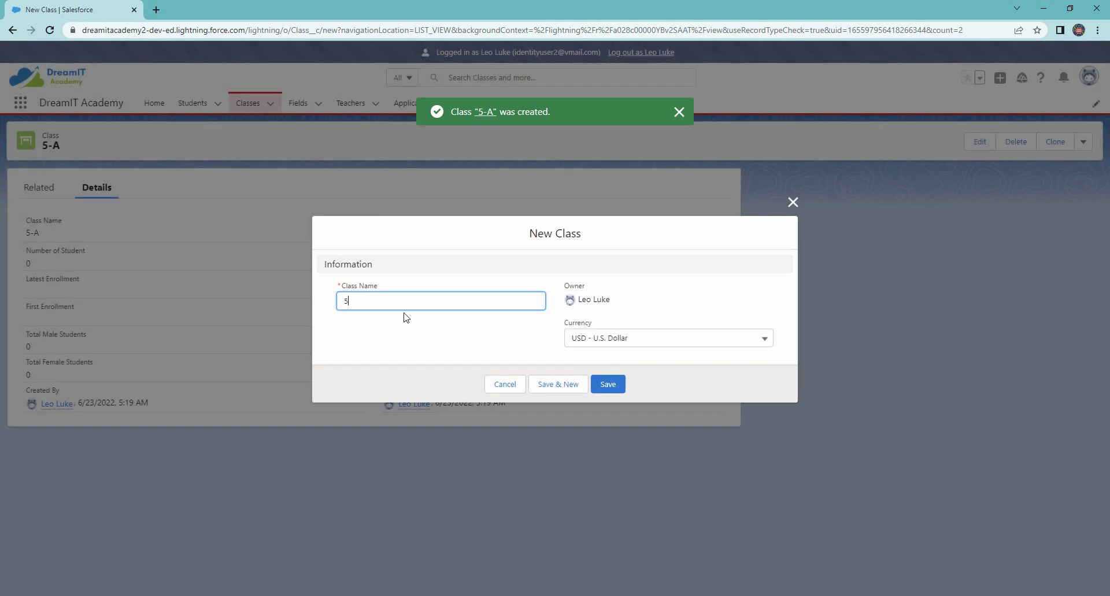
text(5-B)
click(558, 384)
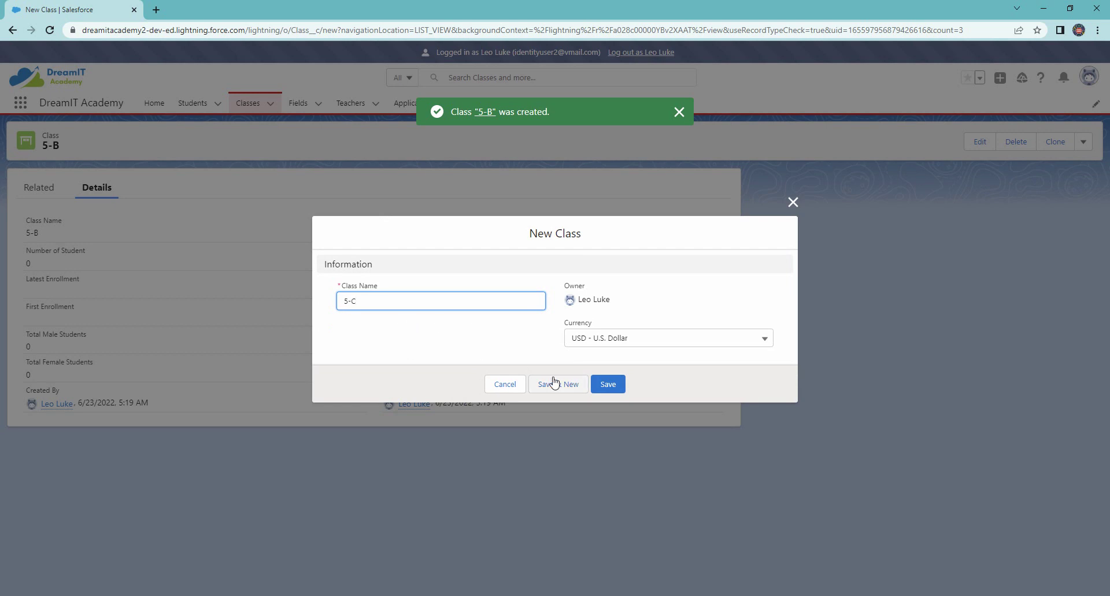
click(608, 385)
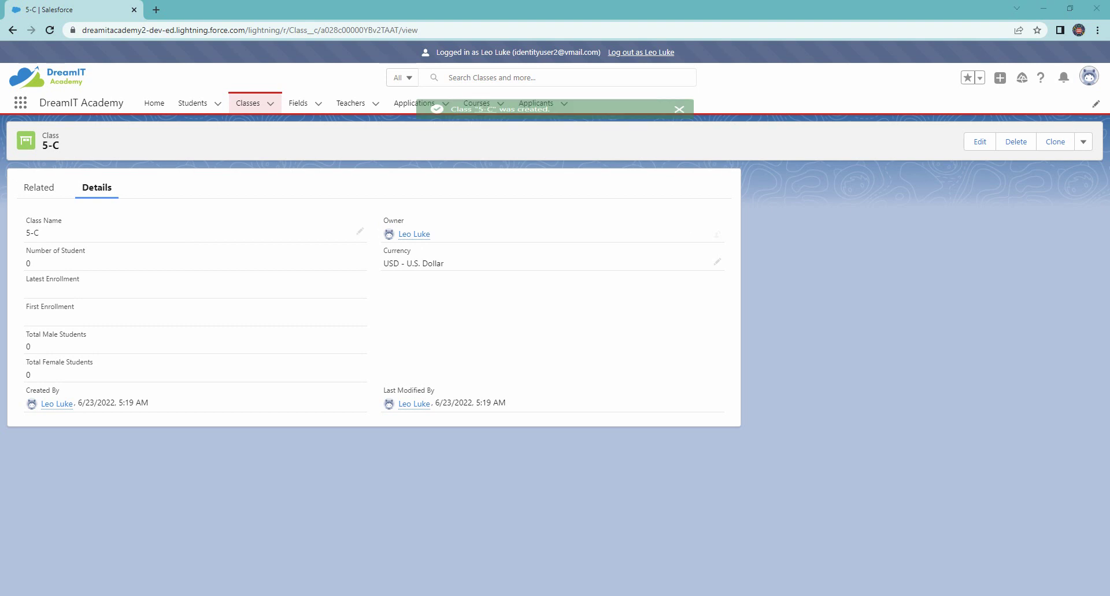
mouse_move(471, 222)
mouse_down()
mouse_move(384, 210)
mouse_move(371, 250)
mouse_move(483, 235)
mouse_move(476, 218)
mouse_up()
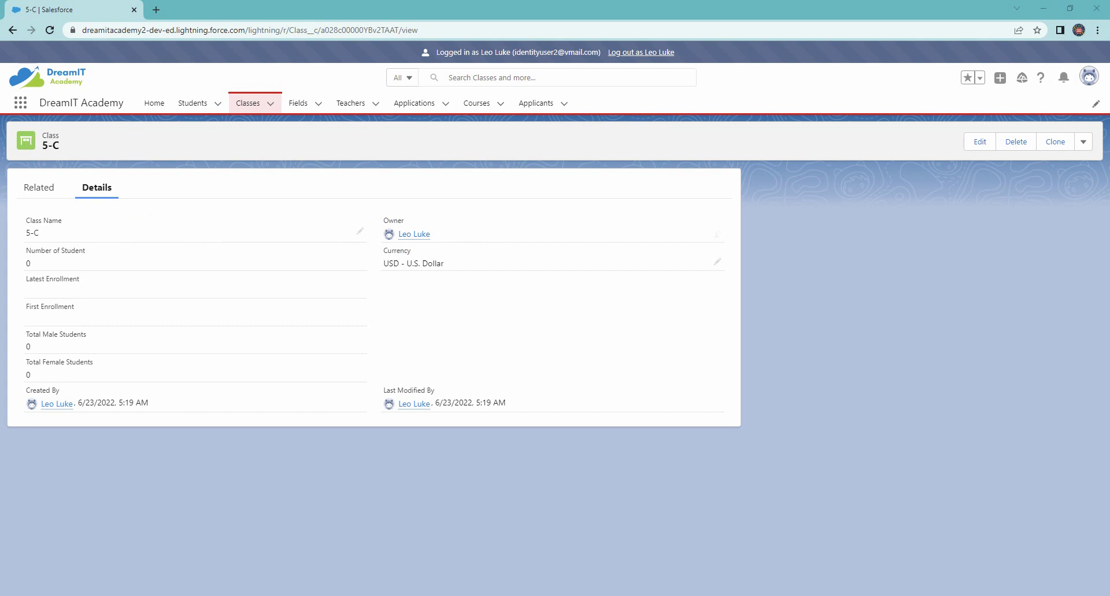
click(245, 109)
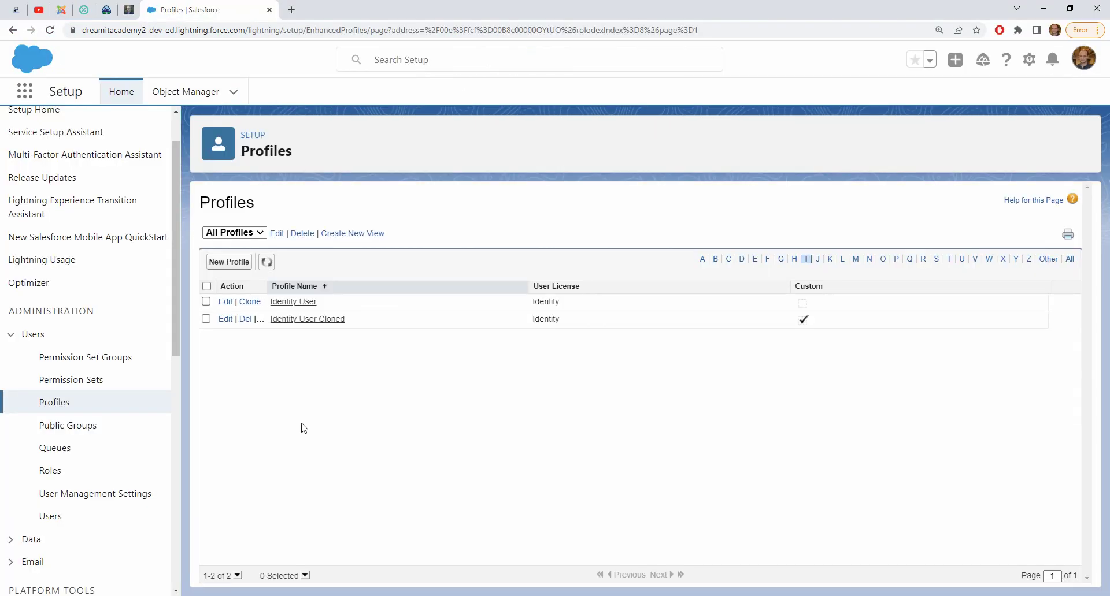
In the administrator's Setup, find Sharing Settings and open the organization-wide defaults for editing at the Class object
scroll(175, 320, up, 1)
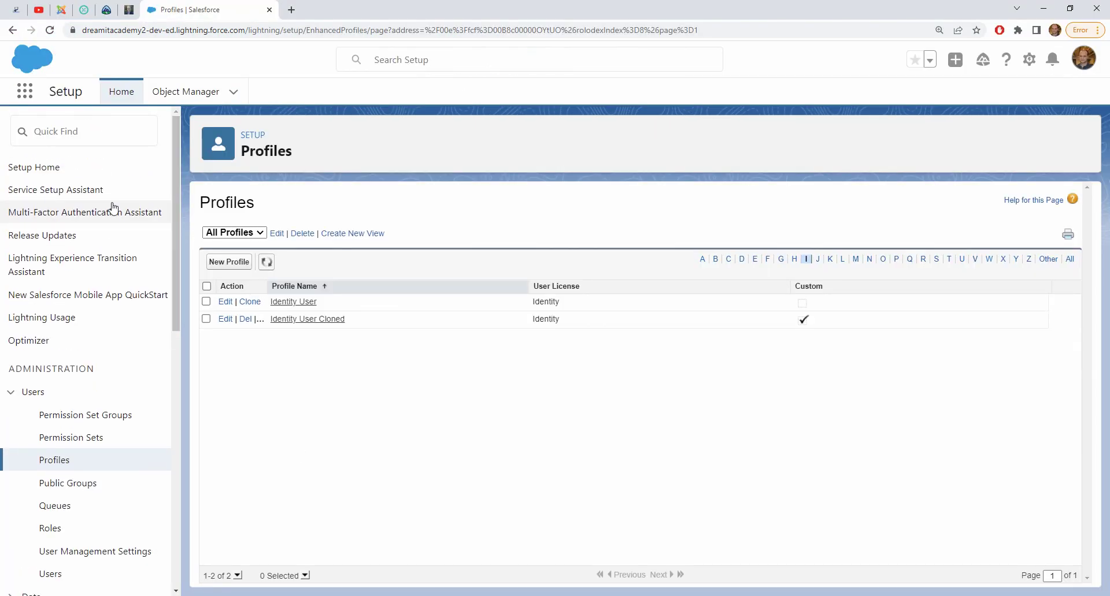
click(105, 137)
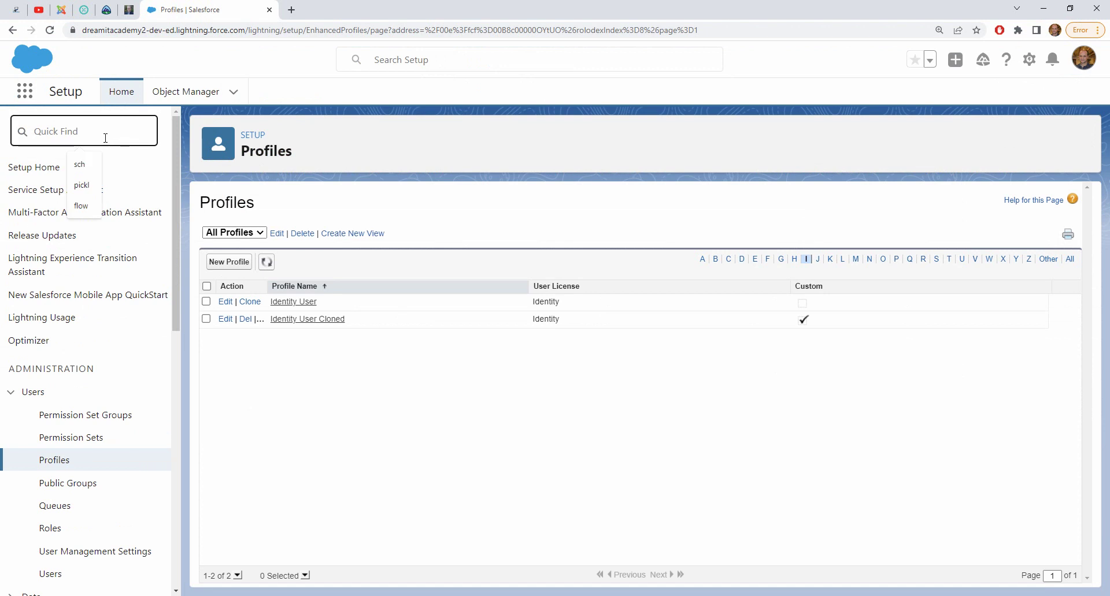
text(sharing)
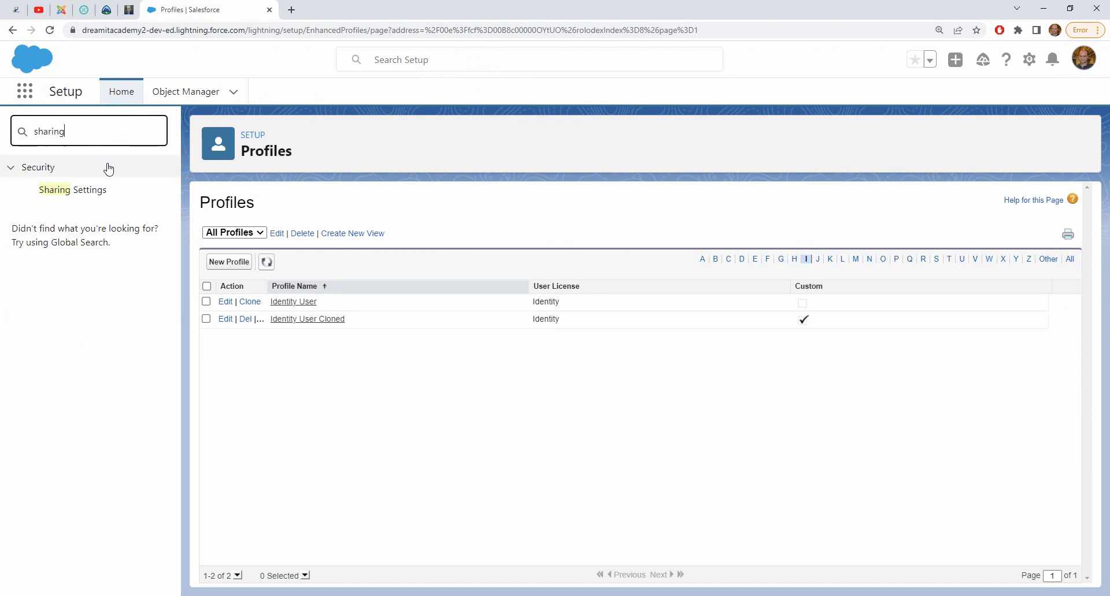
click(79, 191)
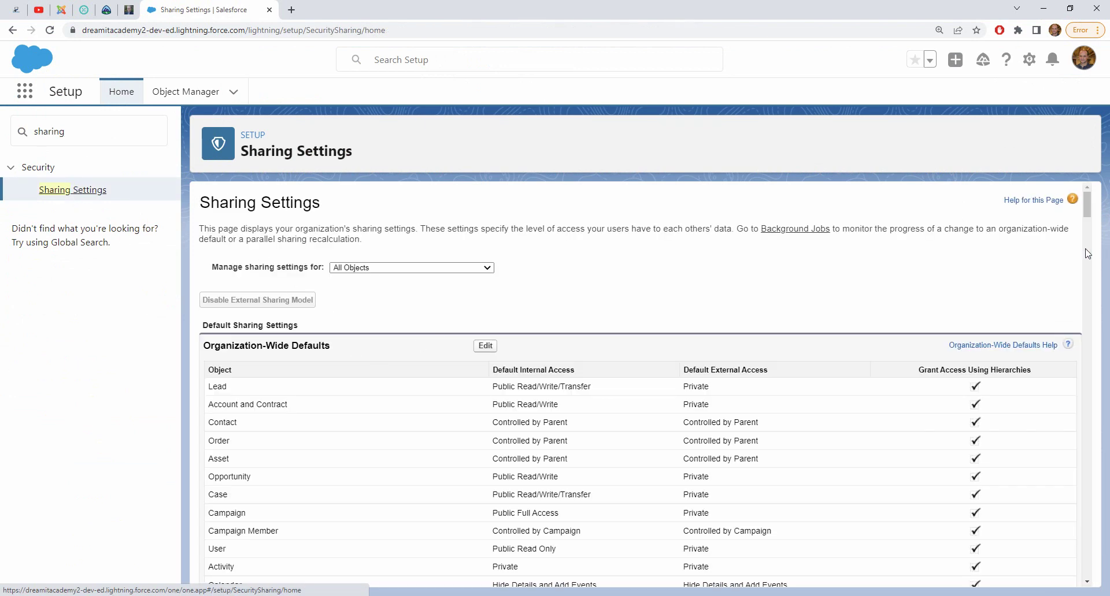
click(485, 346)
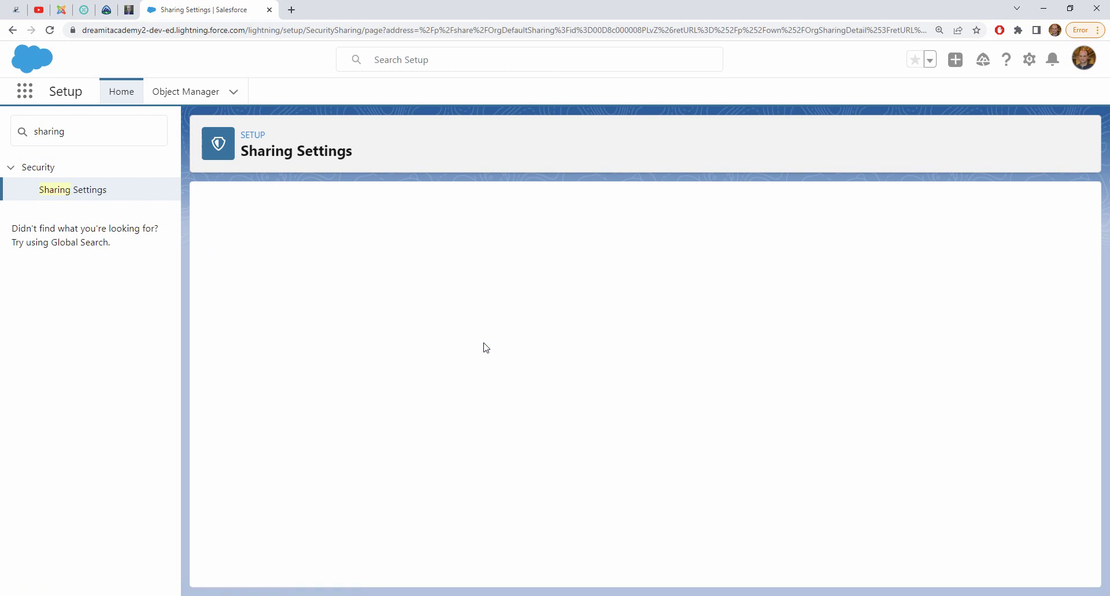
drag(1087, 250, 1085, 523)
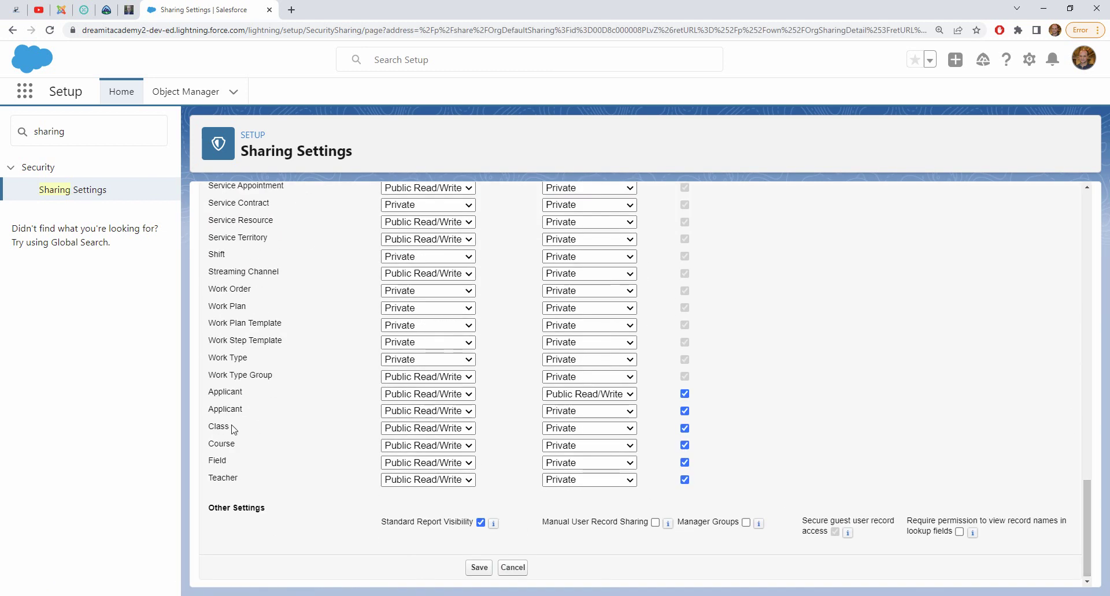
Set the Class object's default internal access to Private and disable Grant Access Using Hierarchies for it
click(447, 432)
click(410, 442)
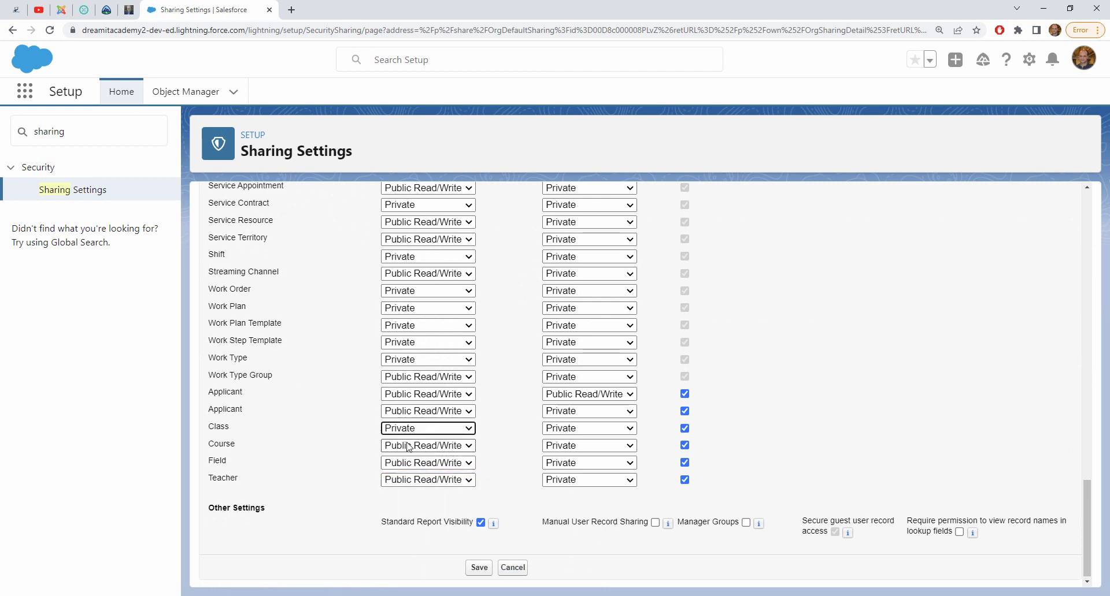
click(685, 429)
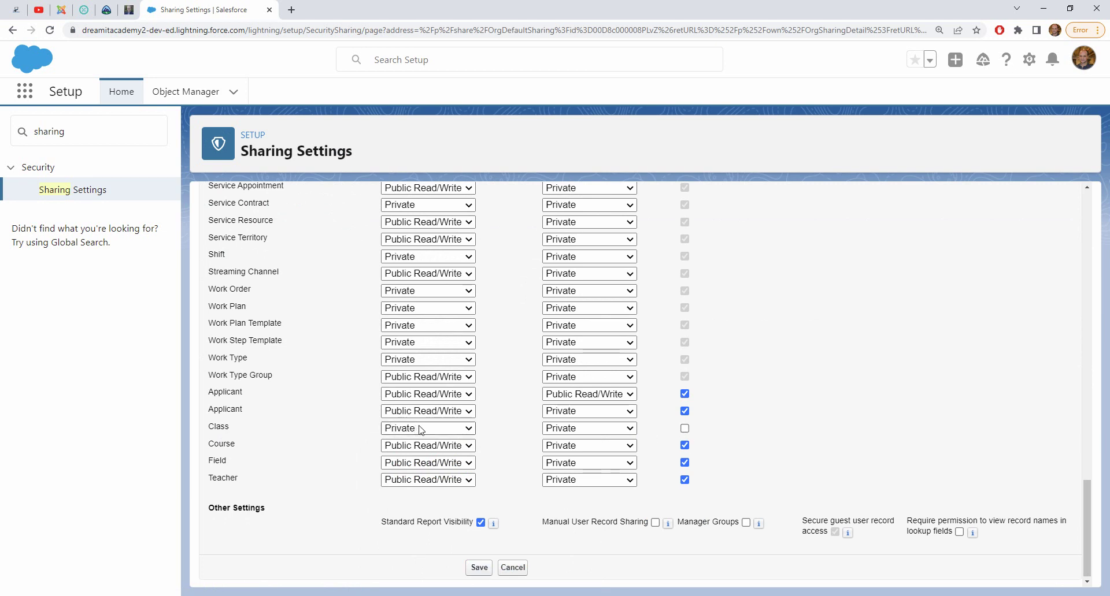
Try Public Read Only and Public Read/Write as the Class object's default internal access, and set it back to Private
click(462, 435)
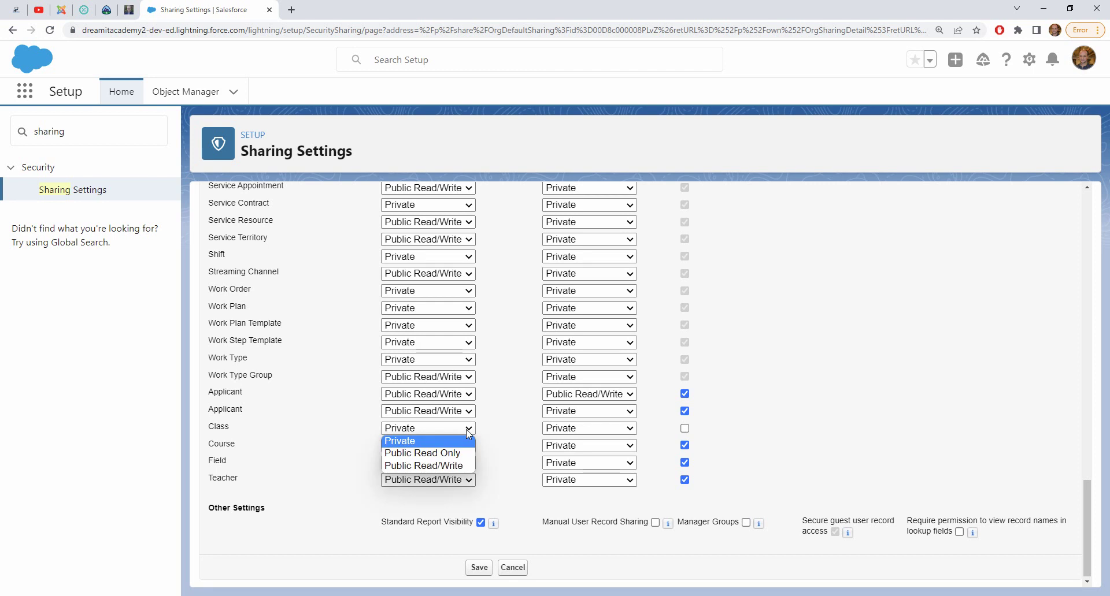
click(446, 453)
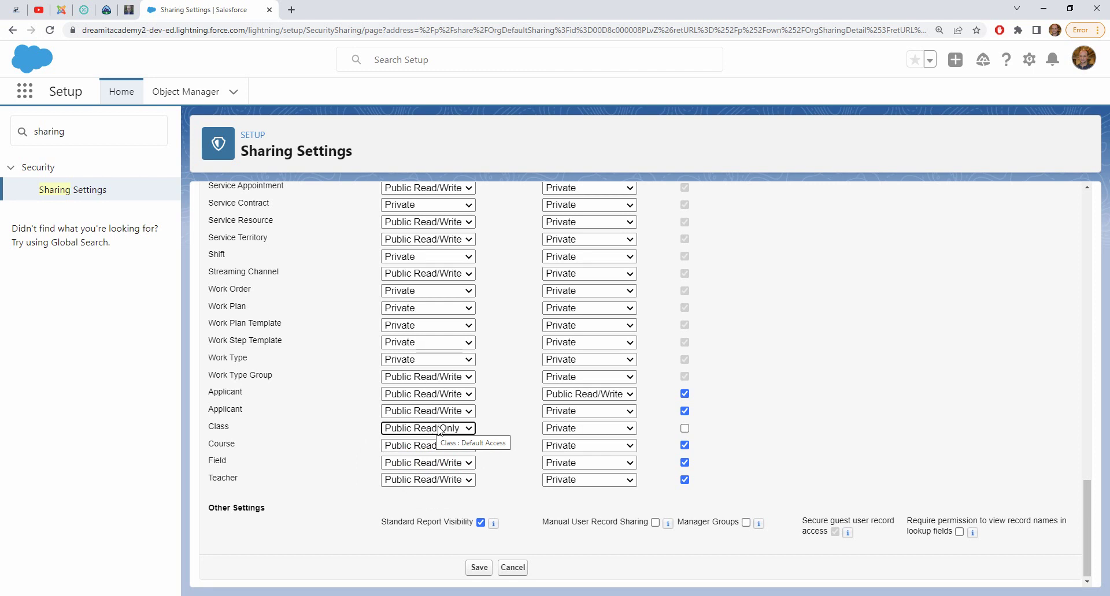
click(441, 431)
click(431, 464)
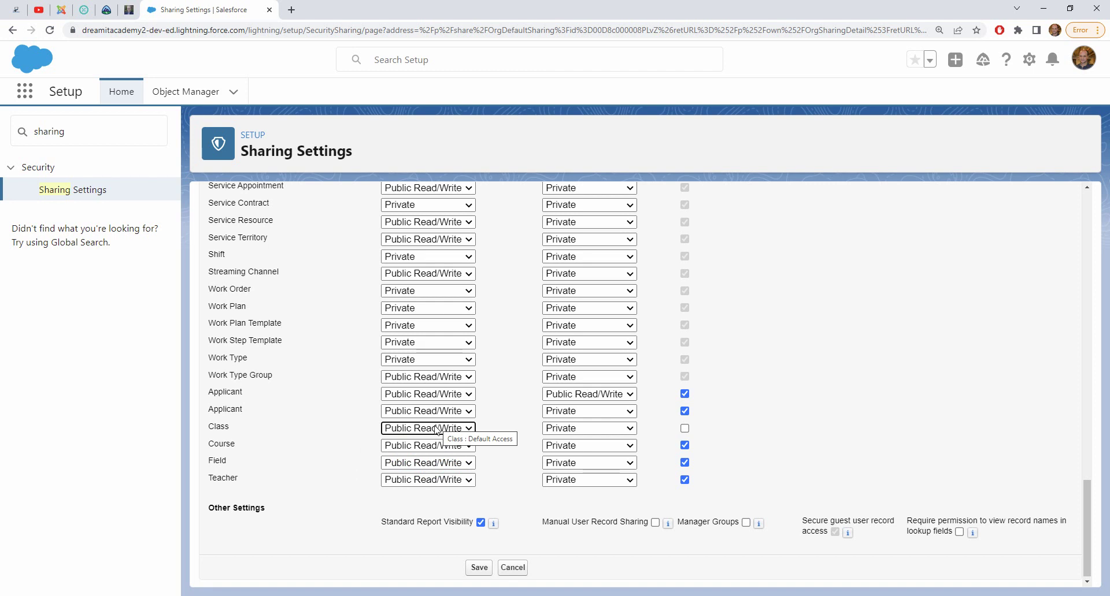
click(437, 430)
click(430, 441)
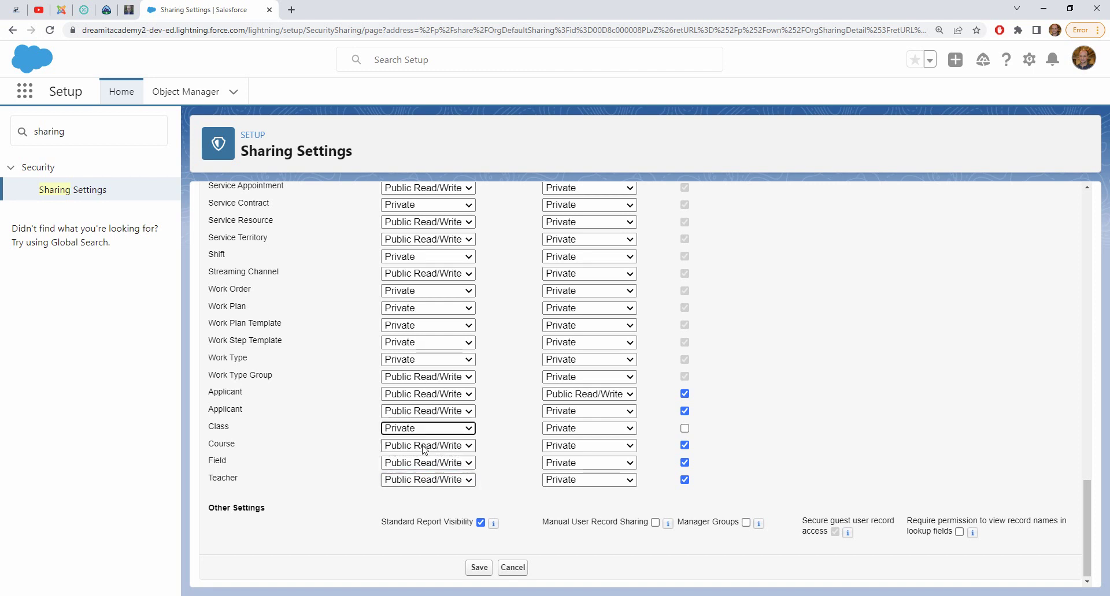
Save the edited organization-wide sharing defaults
click(478, 569)
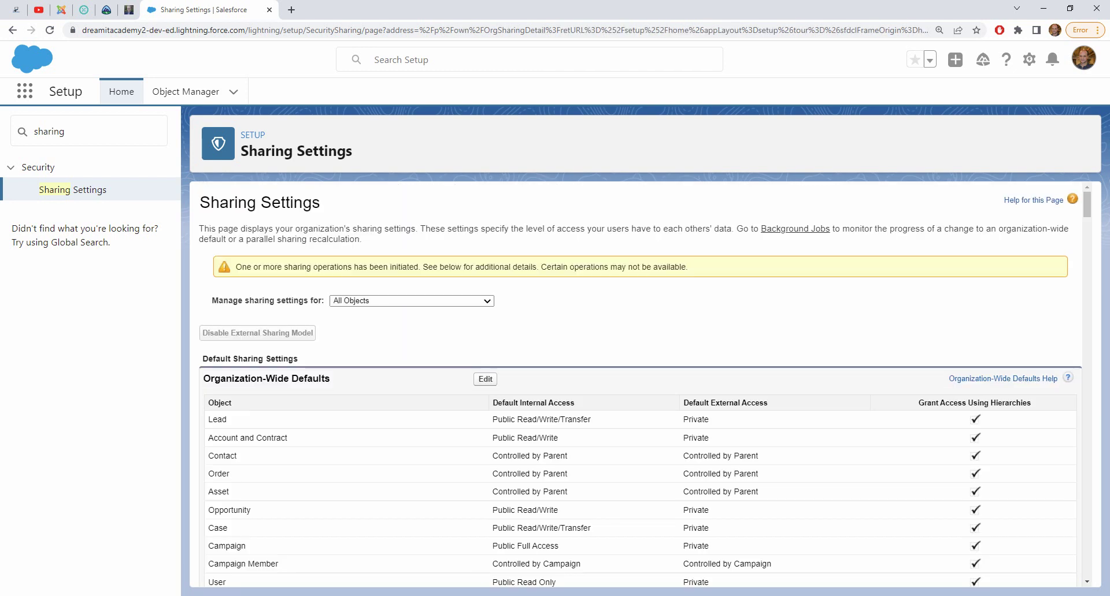
Switch to the session of the user who created class 7-C and refresh the Classes list until the new sharing applies
key(alt+Tab)
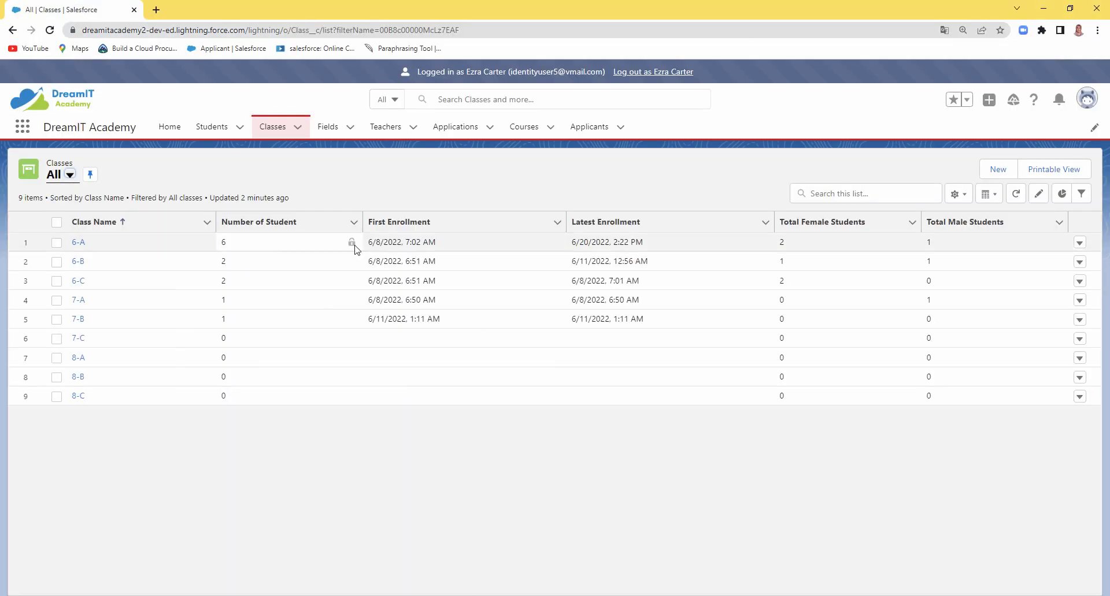
click(277, 128)
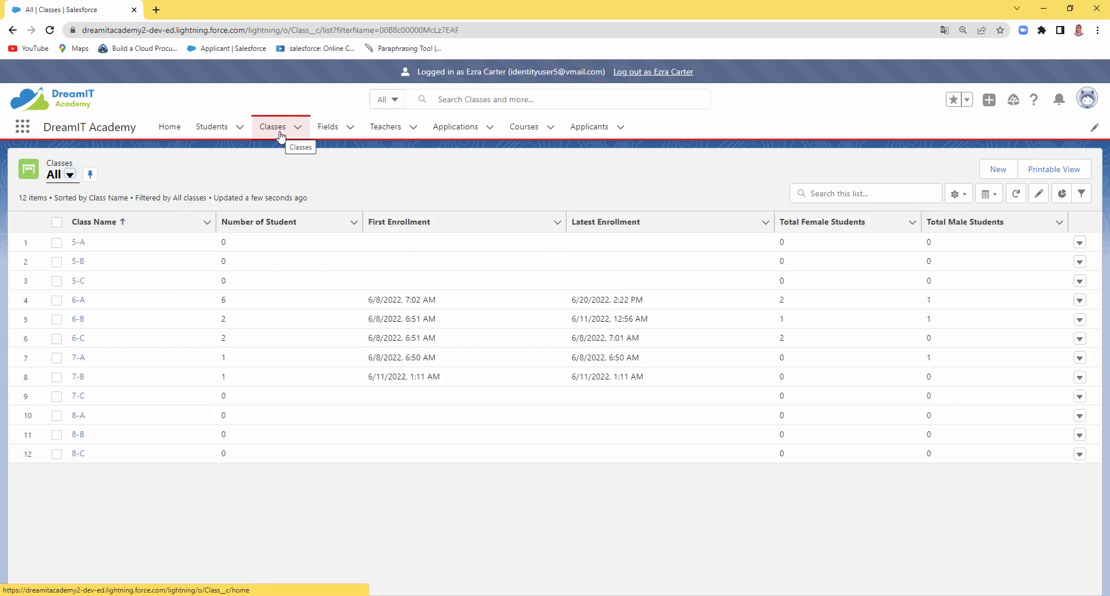
click(276, 133)
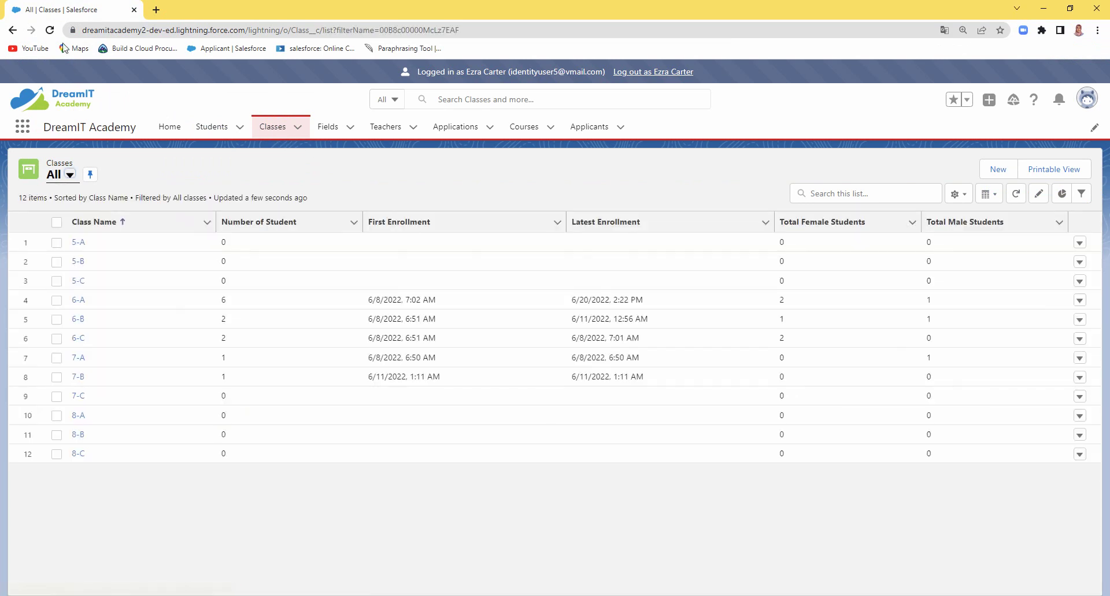
click(50, 30)
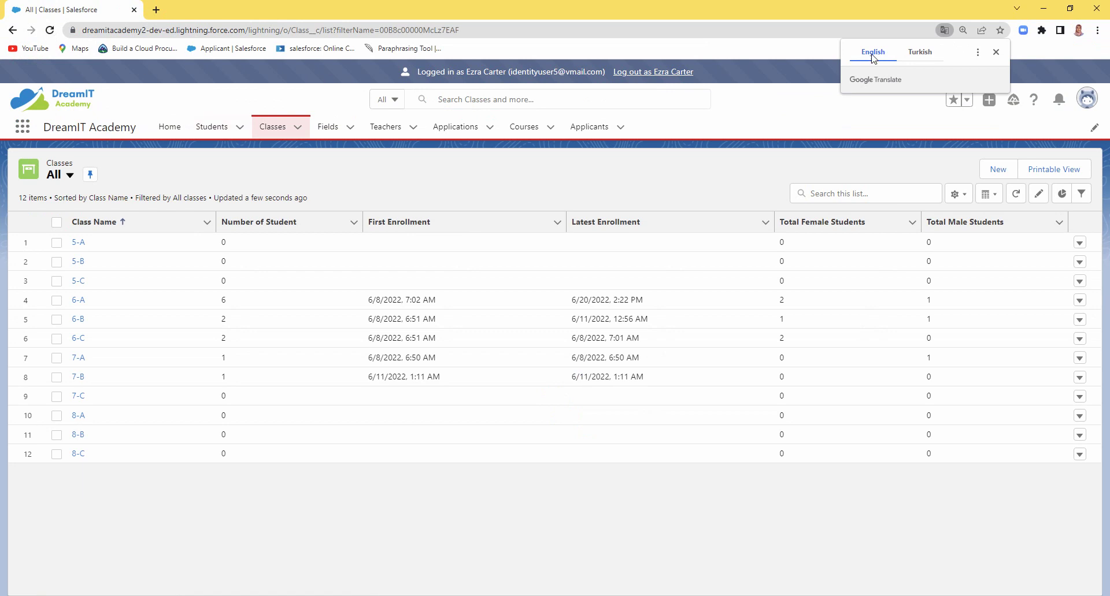
click(993, 53)
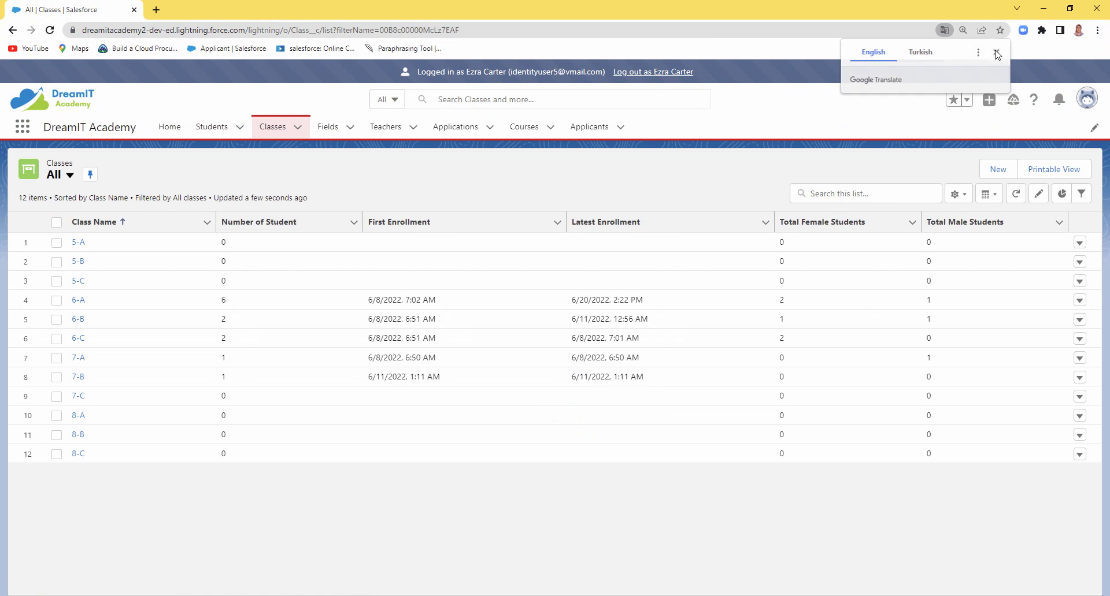
click(51, 31)
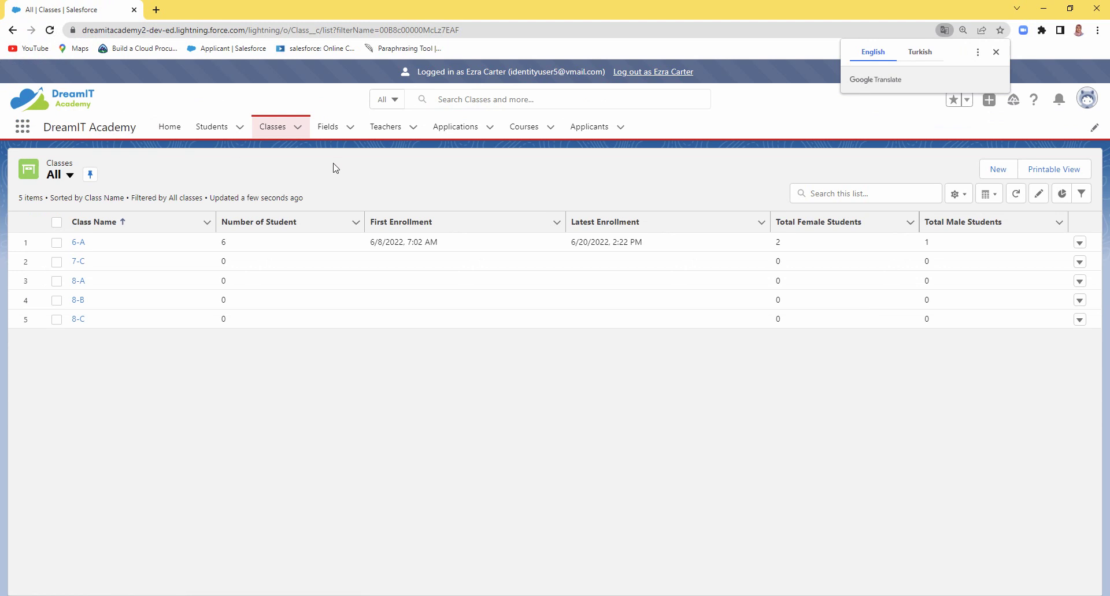
click(996, 52)
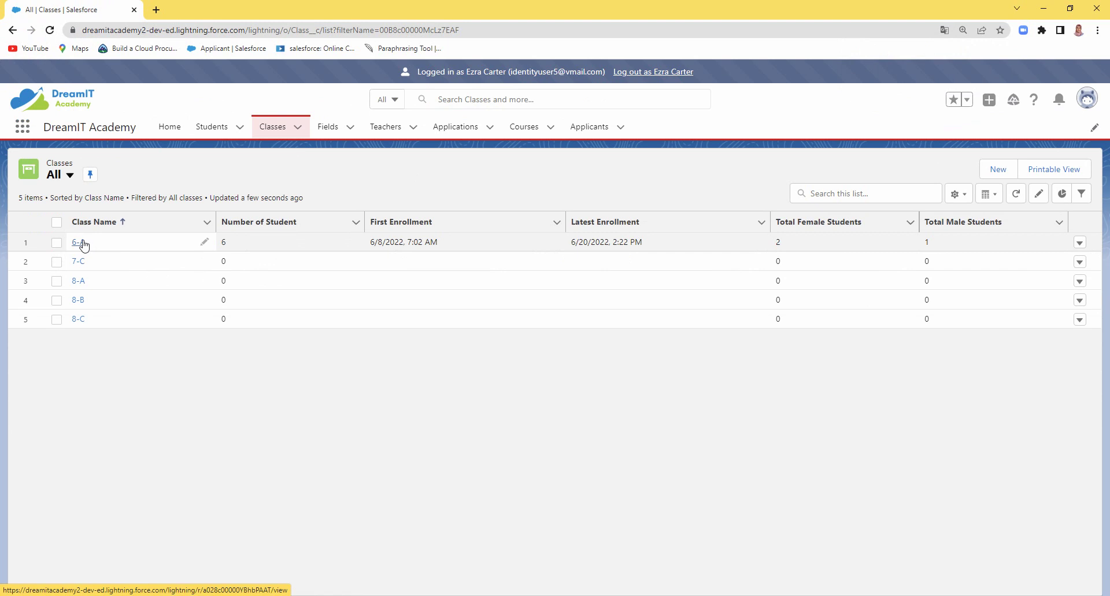
Check who owns classes 6-A, 7-C and 8-A in their record details
click(80, 242)
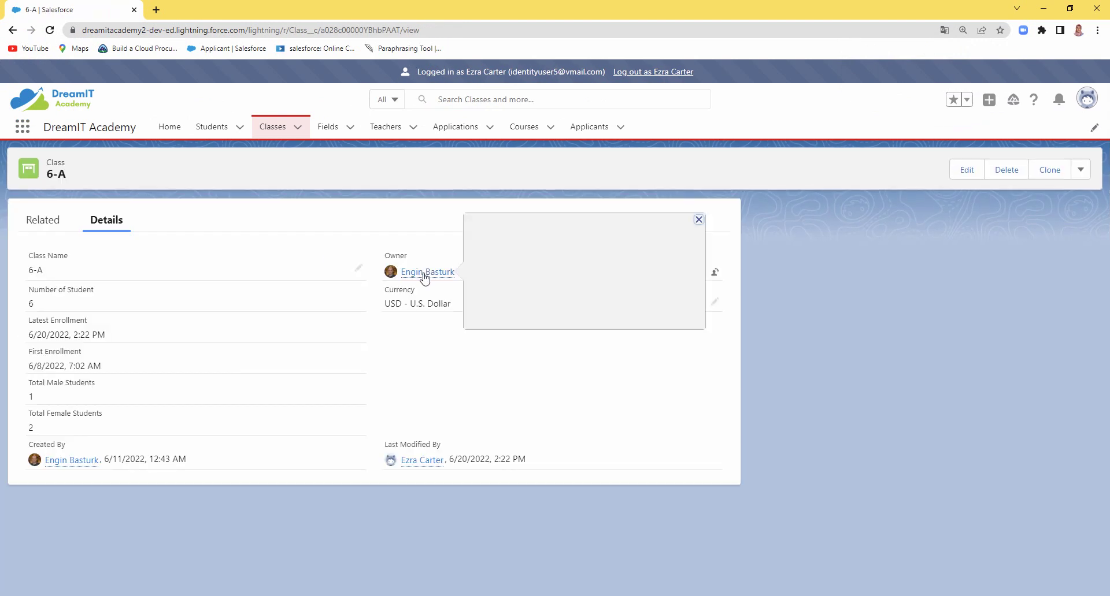
click(13, 30)
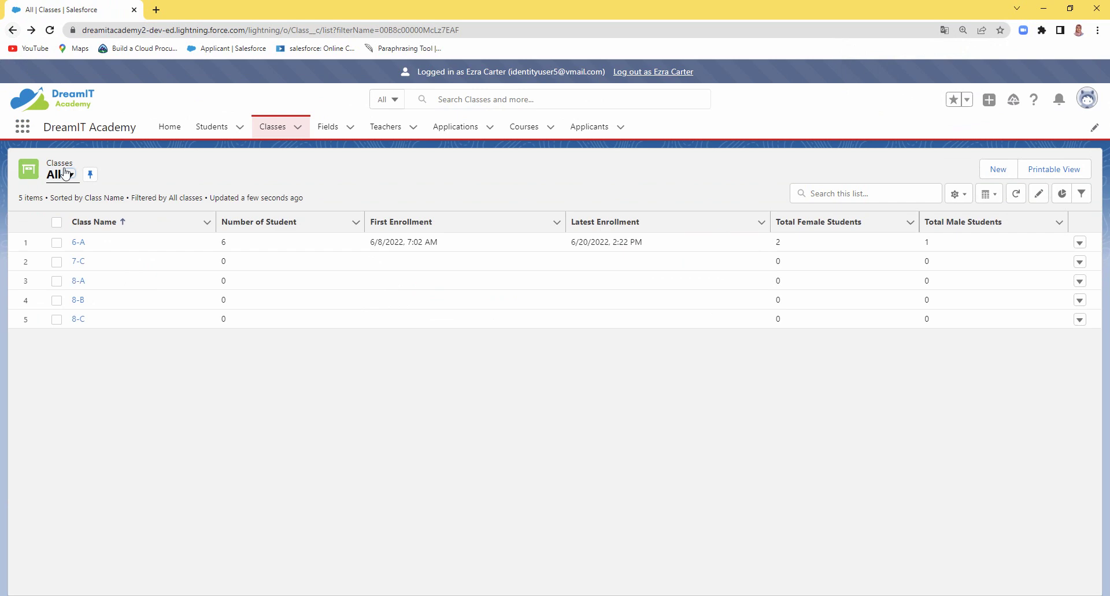
click(79, 262)
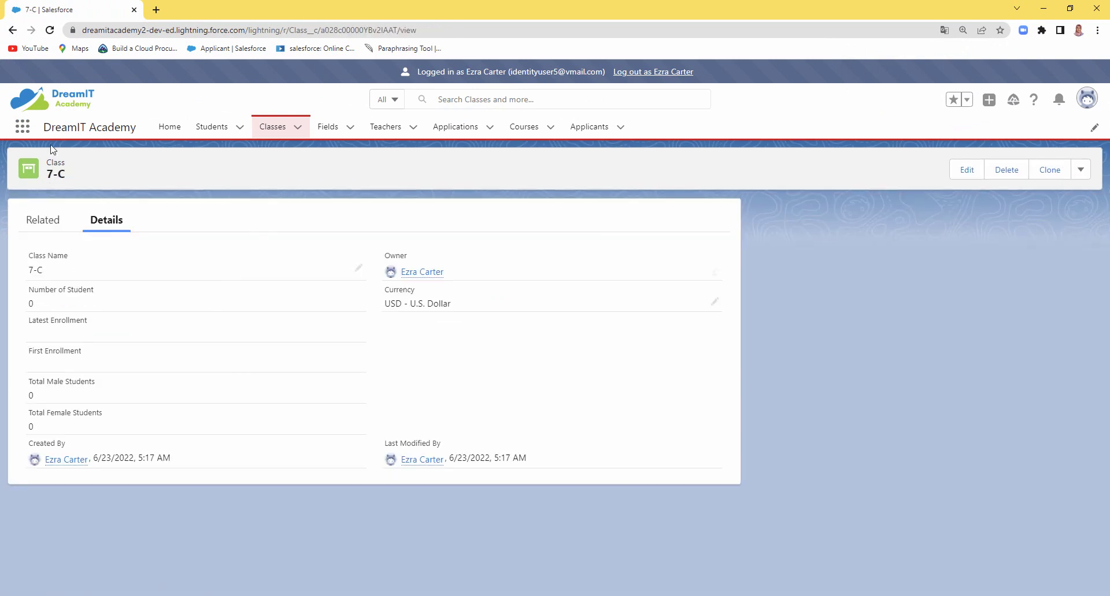
click(11, 32)
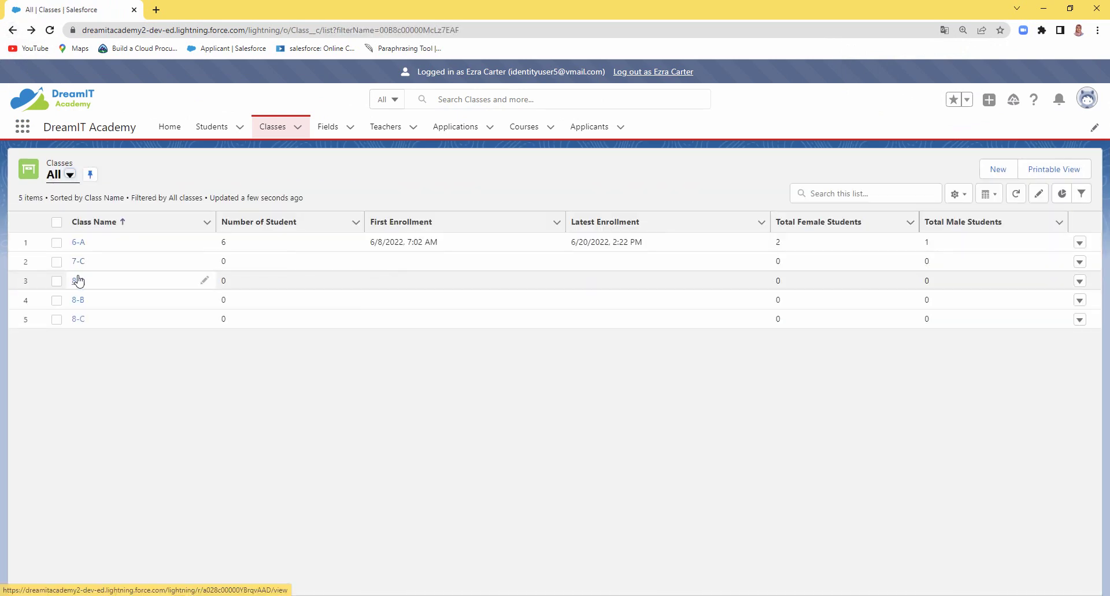
click(78, 282)
click(13, 30)
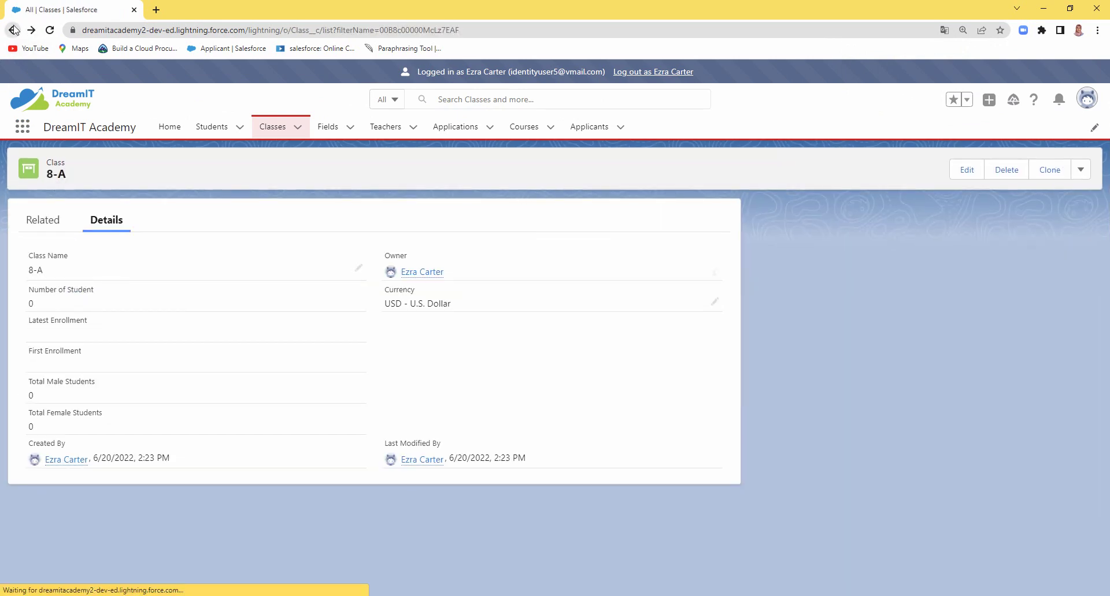
Check the owner of class 8-B in its details, and reopen the class 6-A record
click(81, 300)
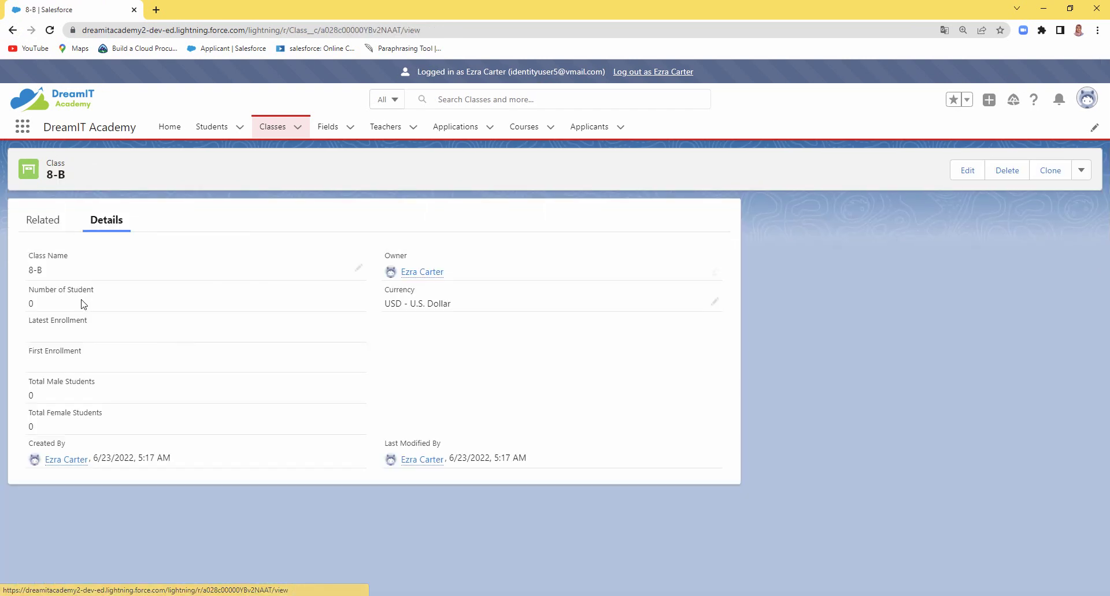
click(13, 30)
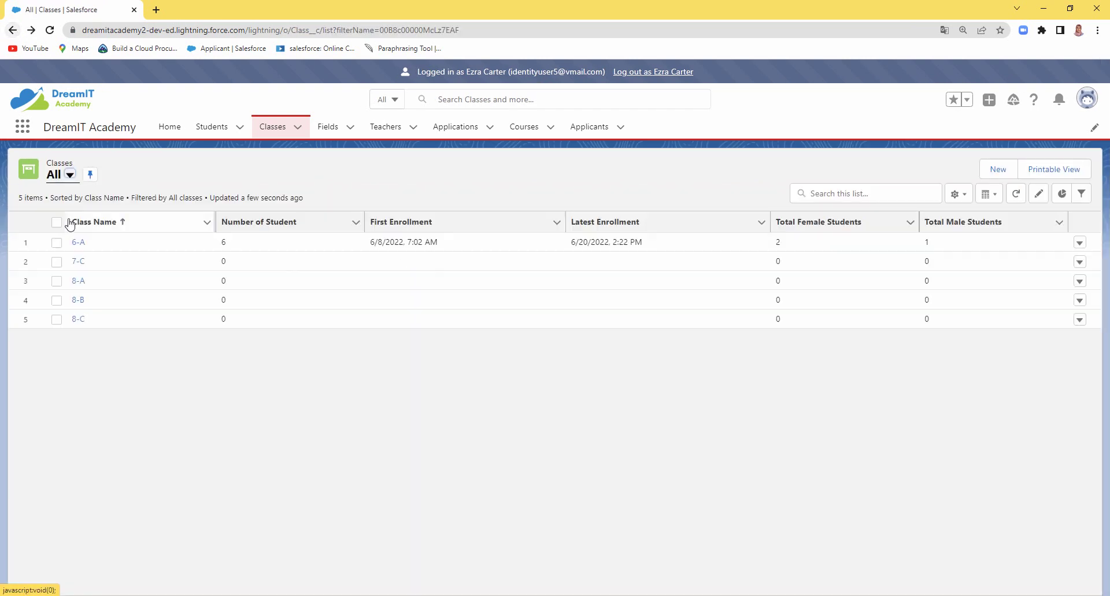
click(76, 242)
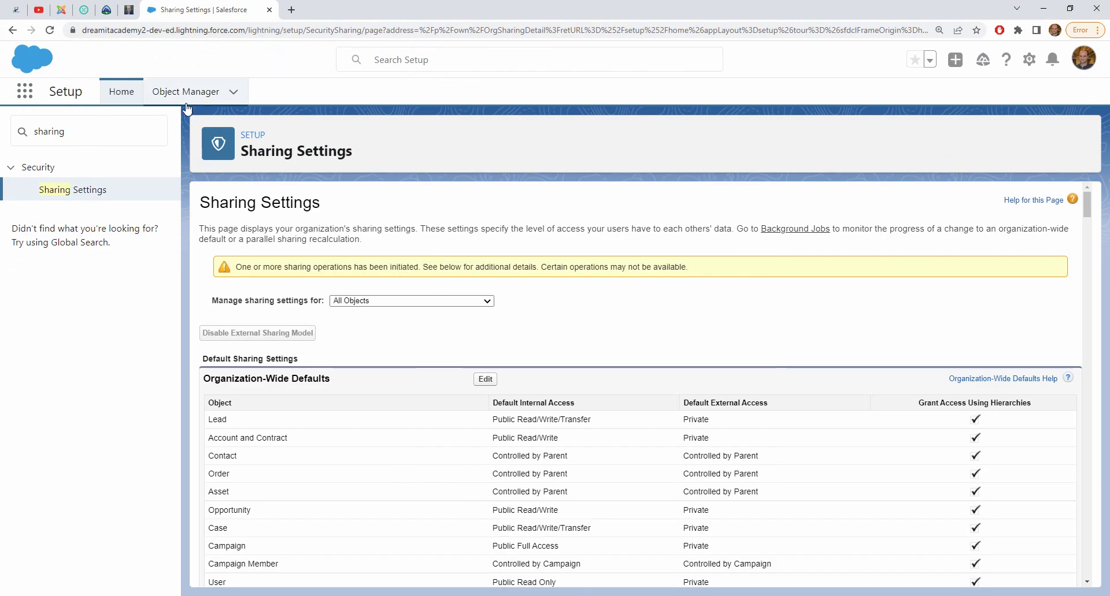
Switch to the administrator's session, open class 6-A in the DreamIT Academy app and look at its owner-change options without changing the owner
click(24, 91)
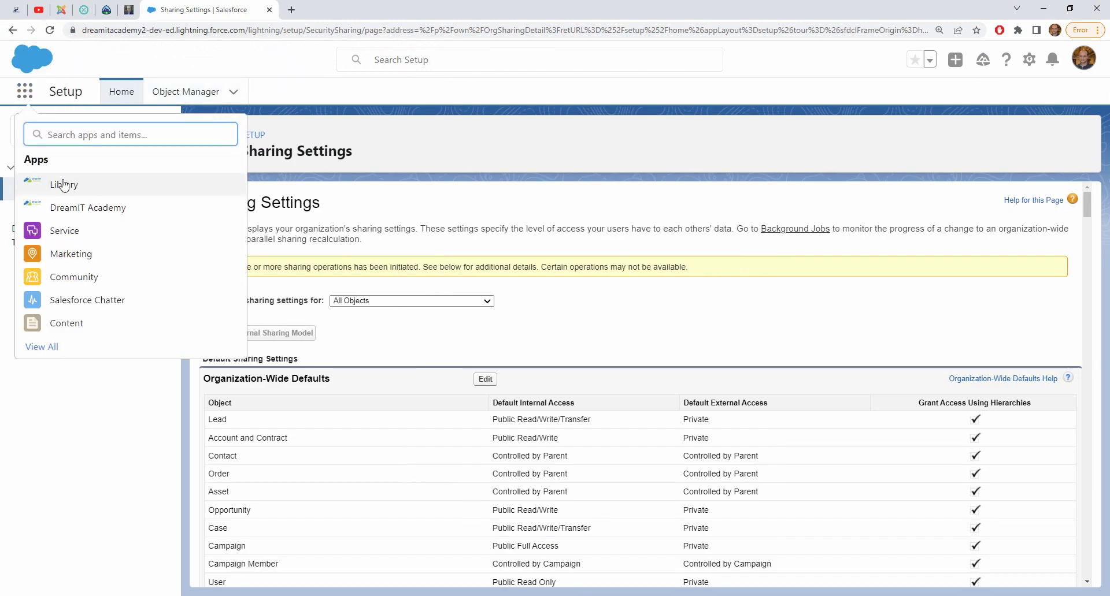
click(74, 209)
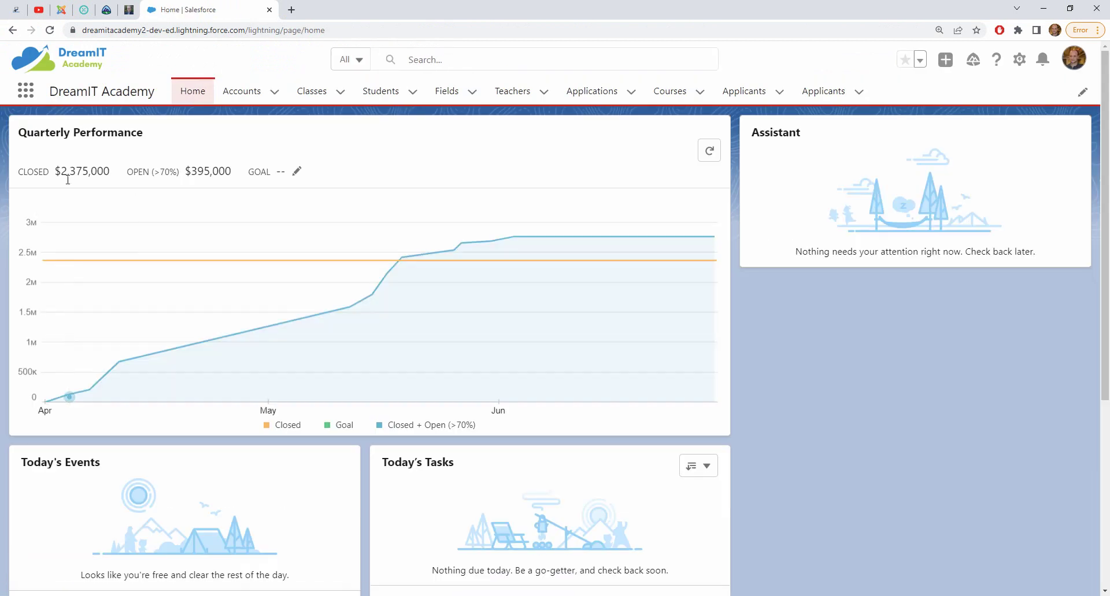
click(302, 93)
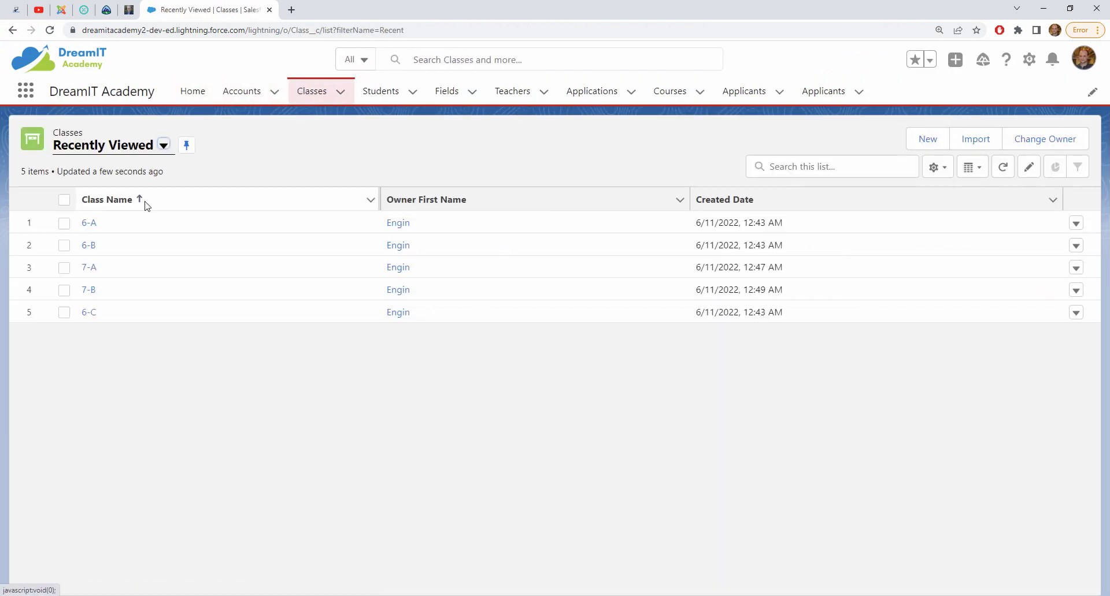
click(90, 223)
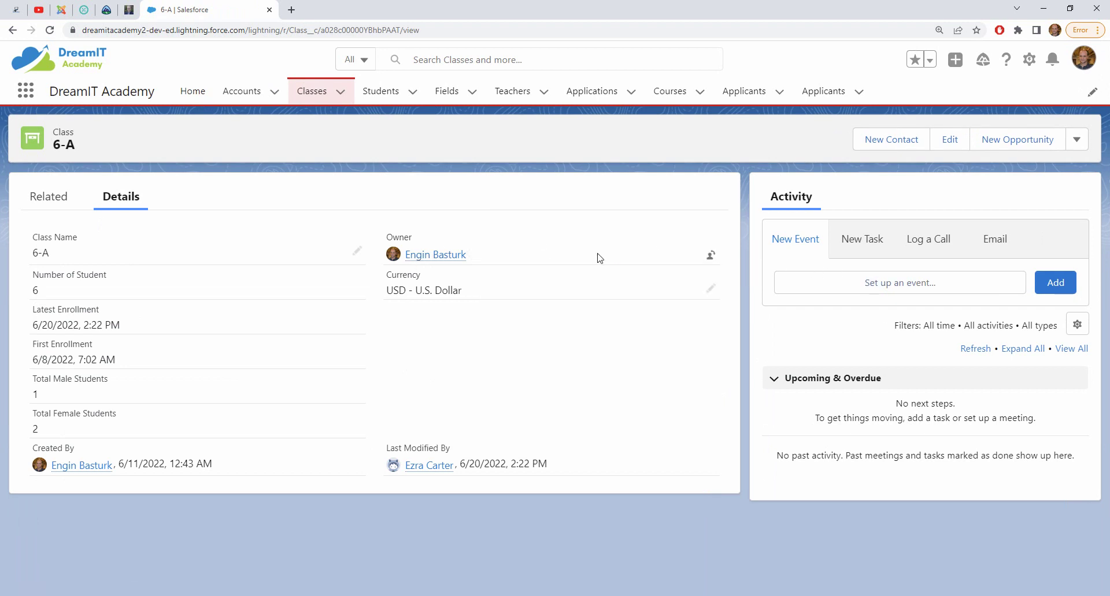
click(712, 257)
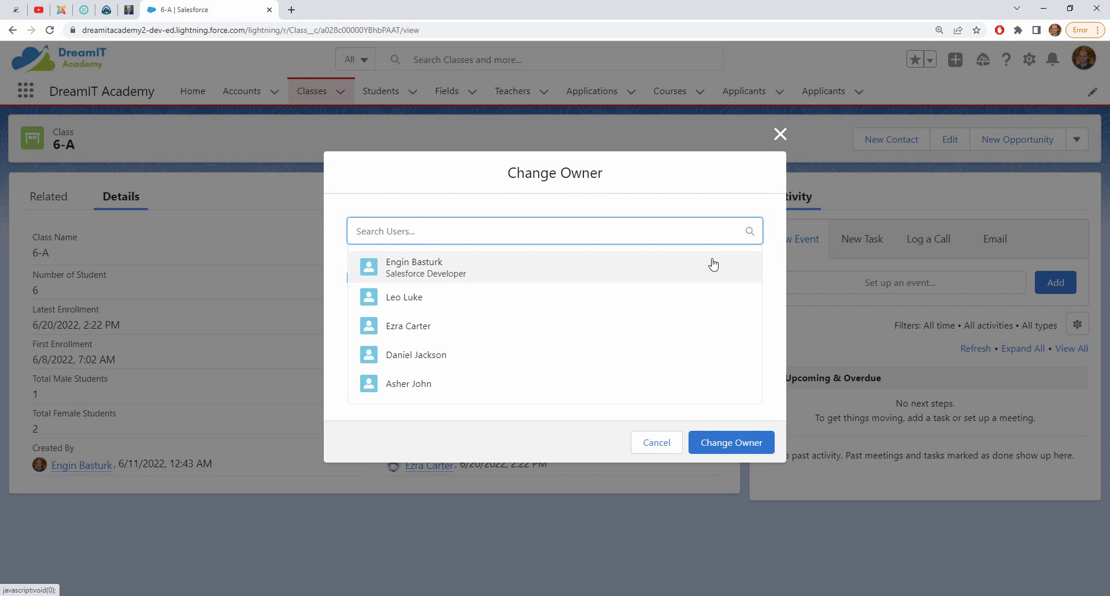
click(671, 445)
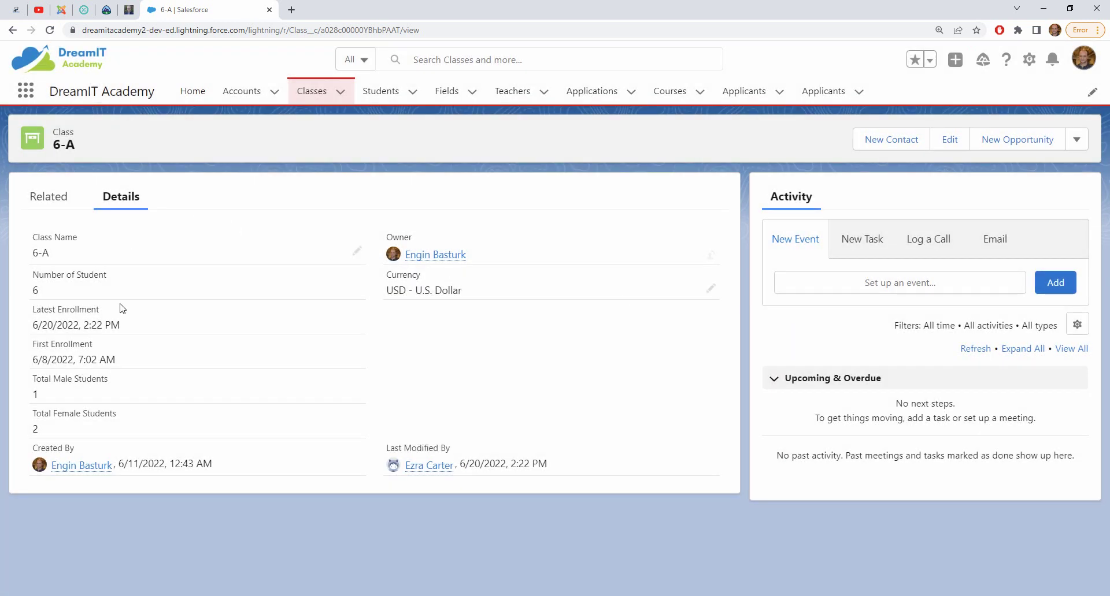
Remove the Group A and Group B shares from class 6-A and save its sharing
mouse_move(423, 464)
click(1076, 140)
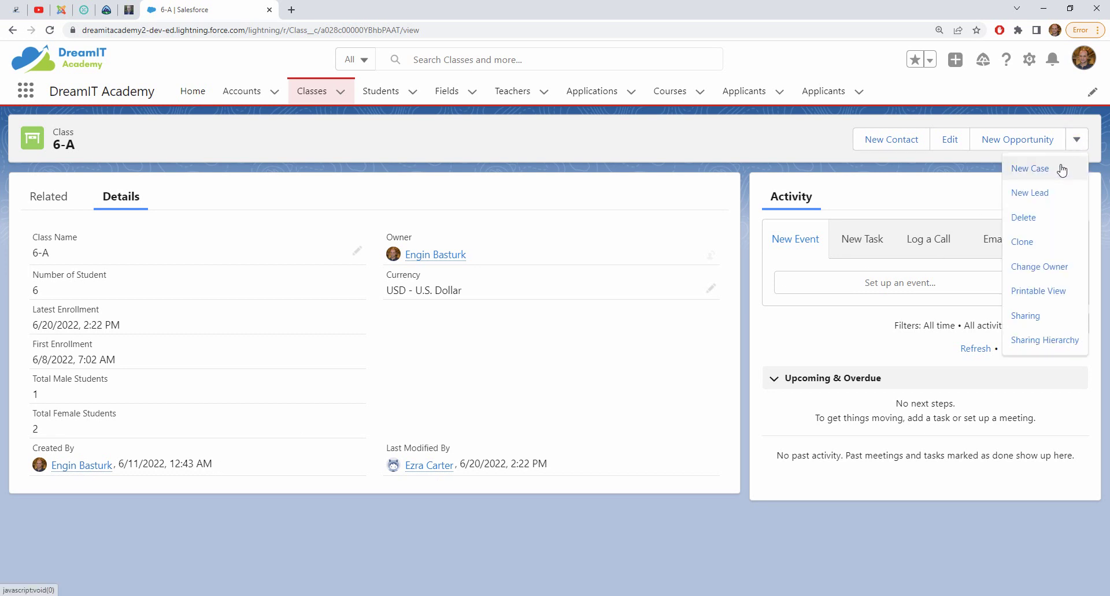
click(1022, 315)
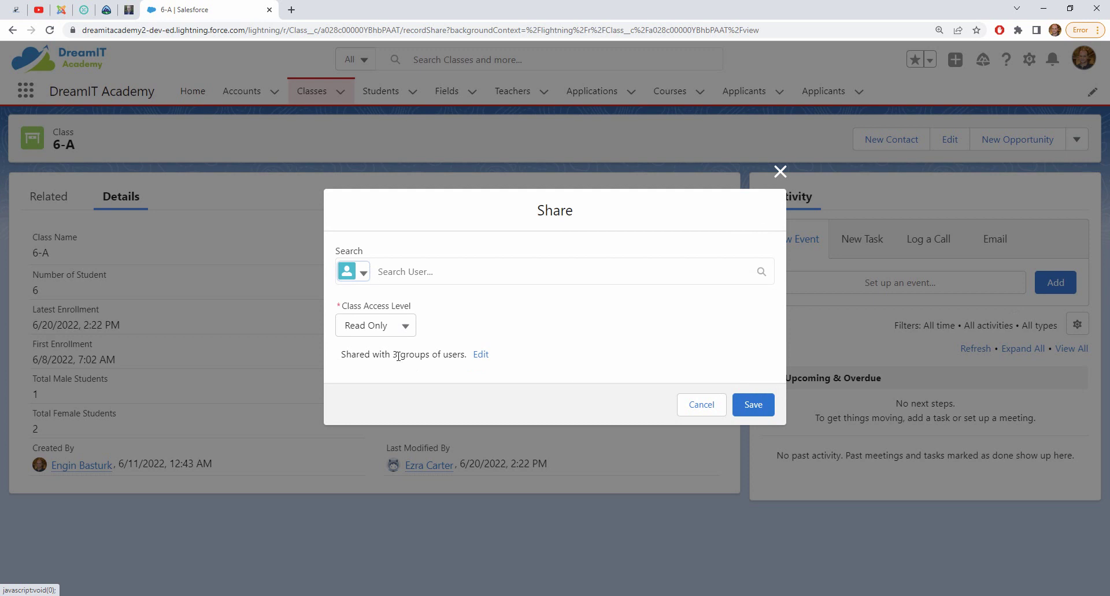
click(482, 358)
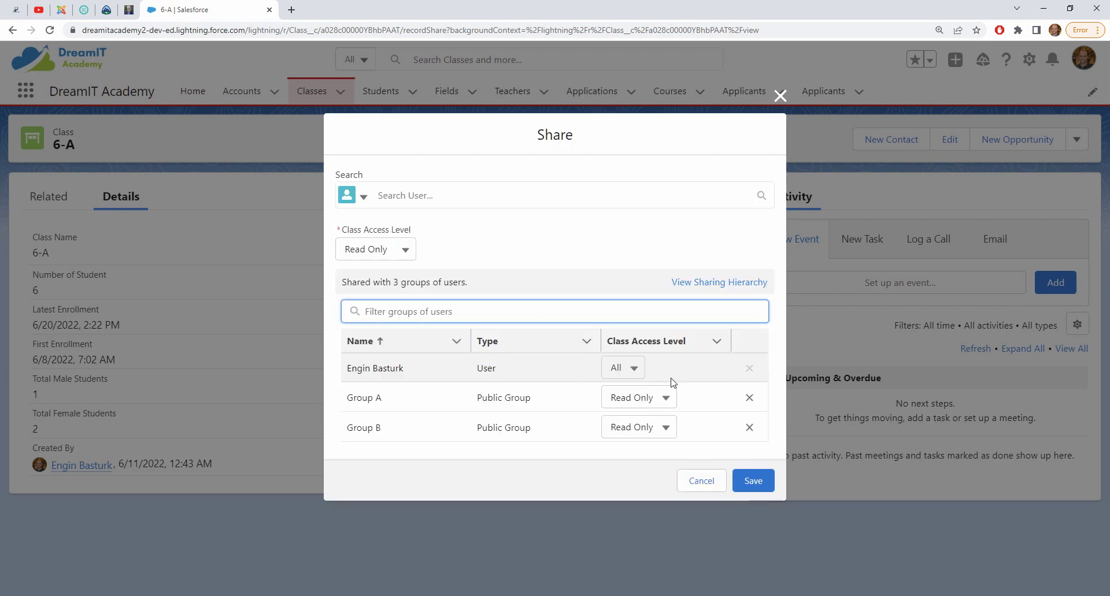
click(749, 398)
click(750, 413)
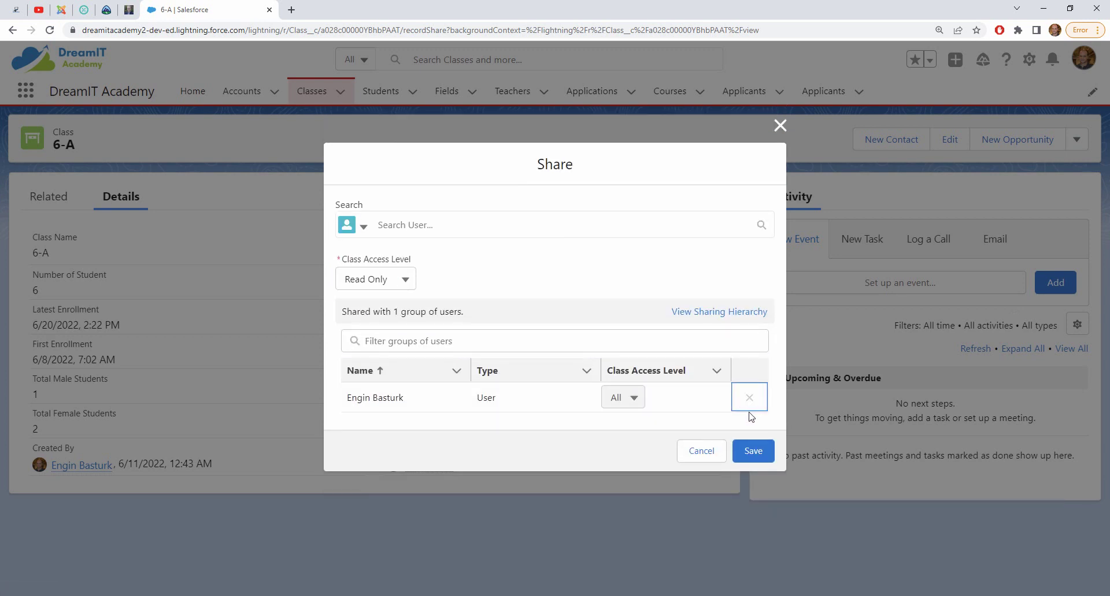
click(752, 451)
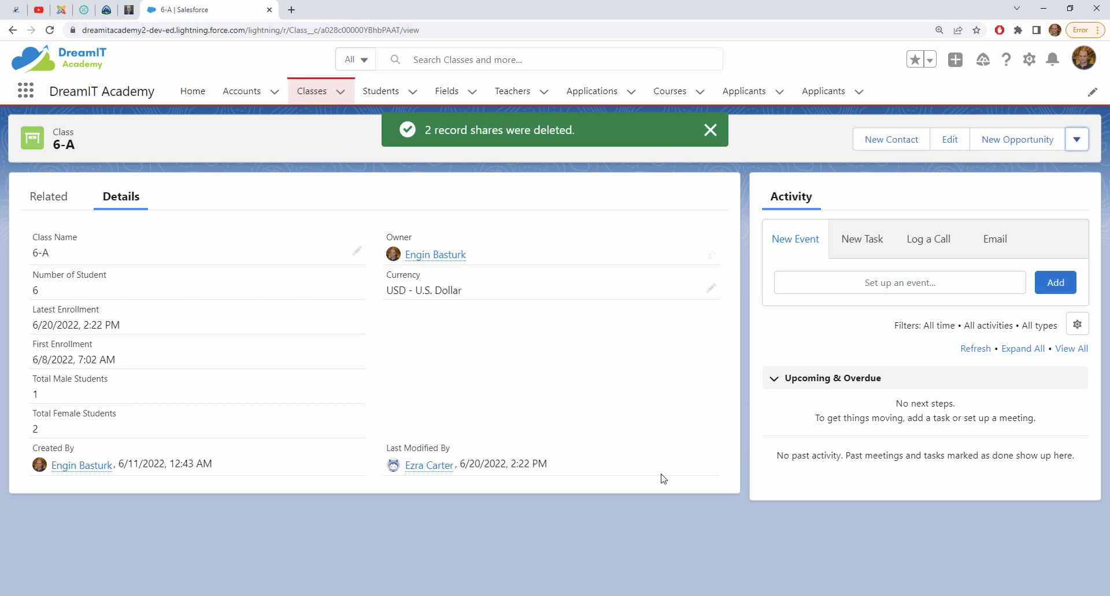
Show the All list view of Classes in the administrator's session
click(311, 91)
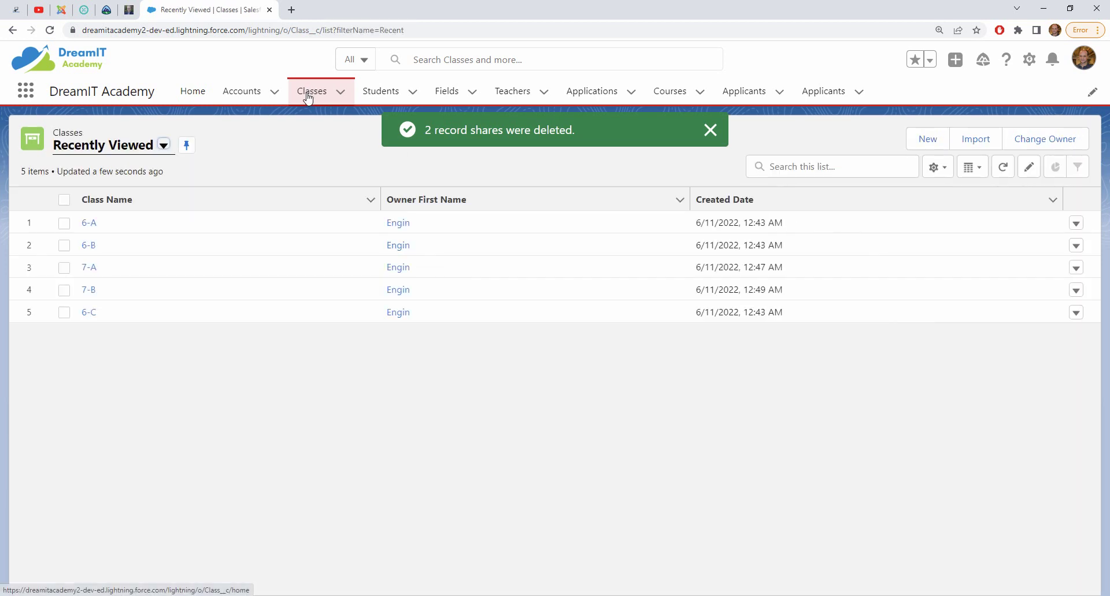
click(163, 145)
click(88, 196)
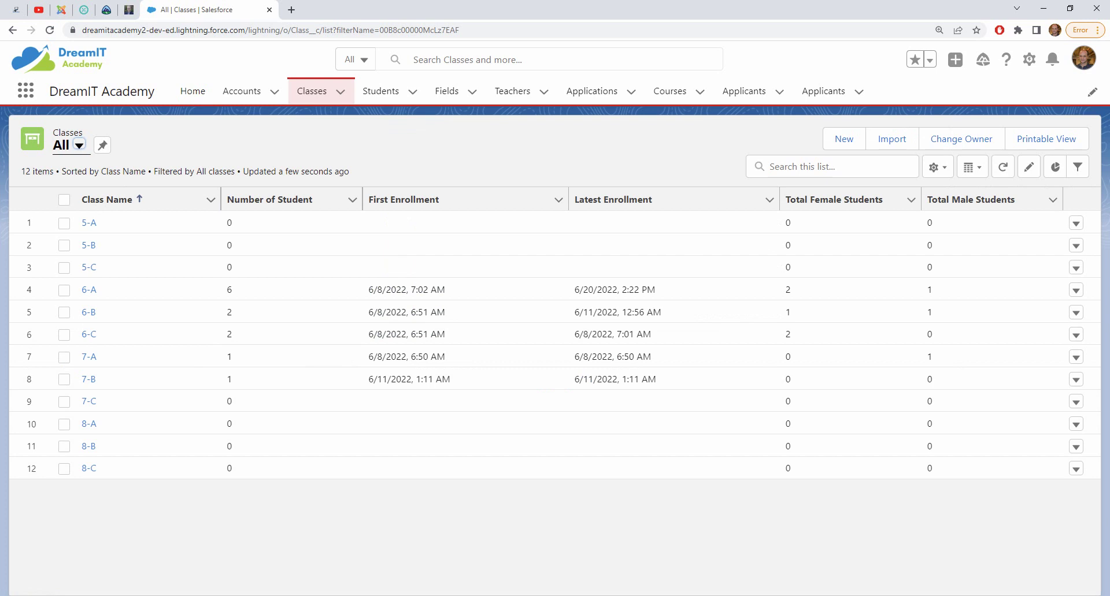
Refresh the Classes list in the two other users' sessions, and check who owns class 5-A
key(alt+Tab)
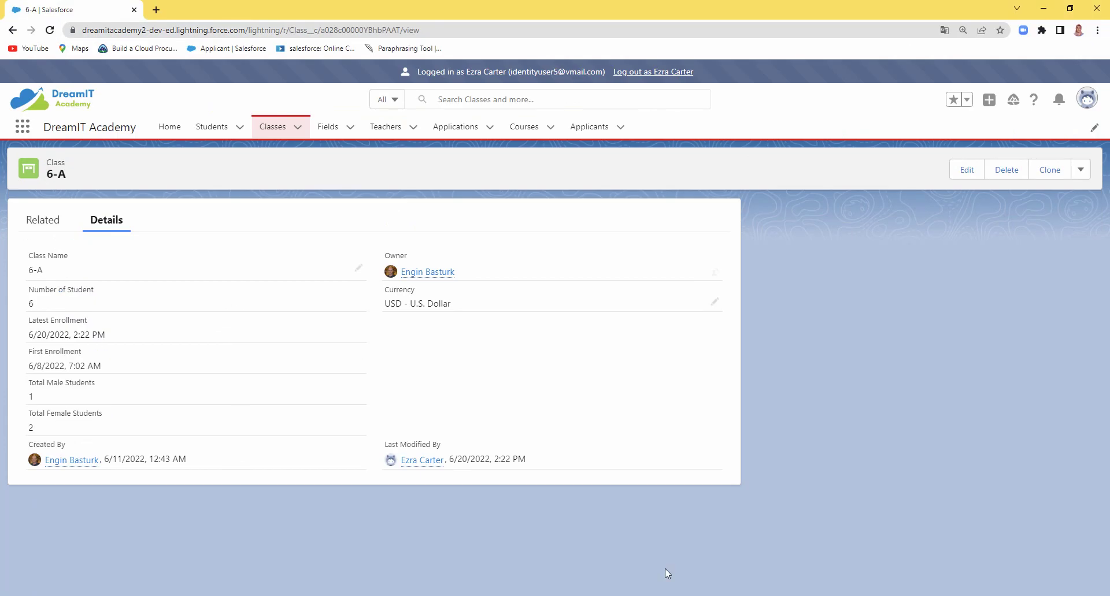
click(270, 128)
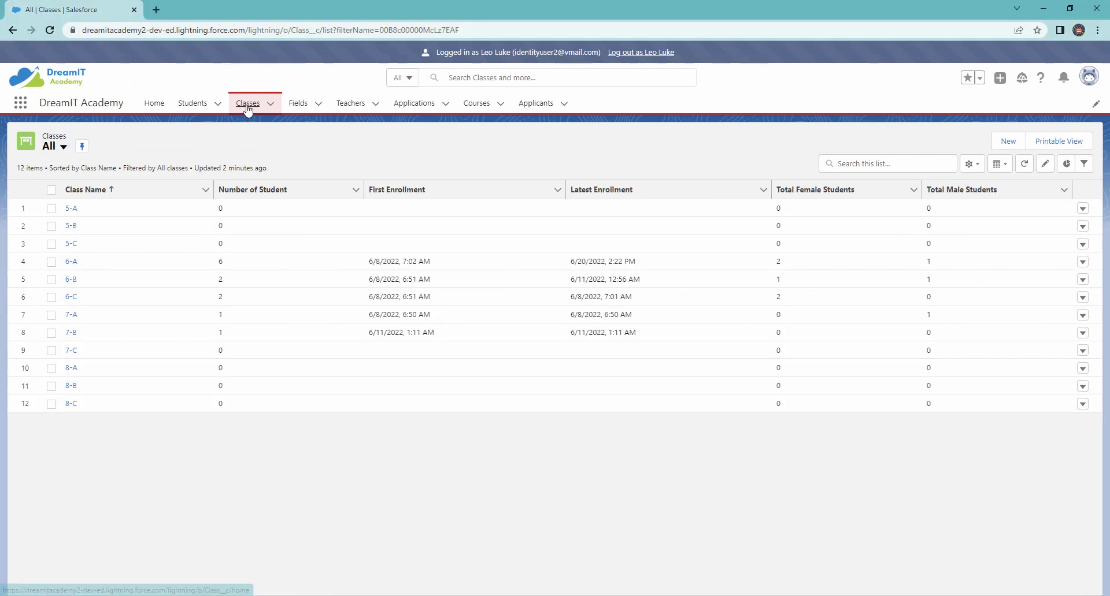
click(248, 104)
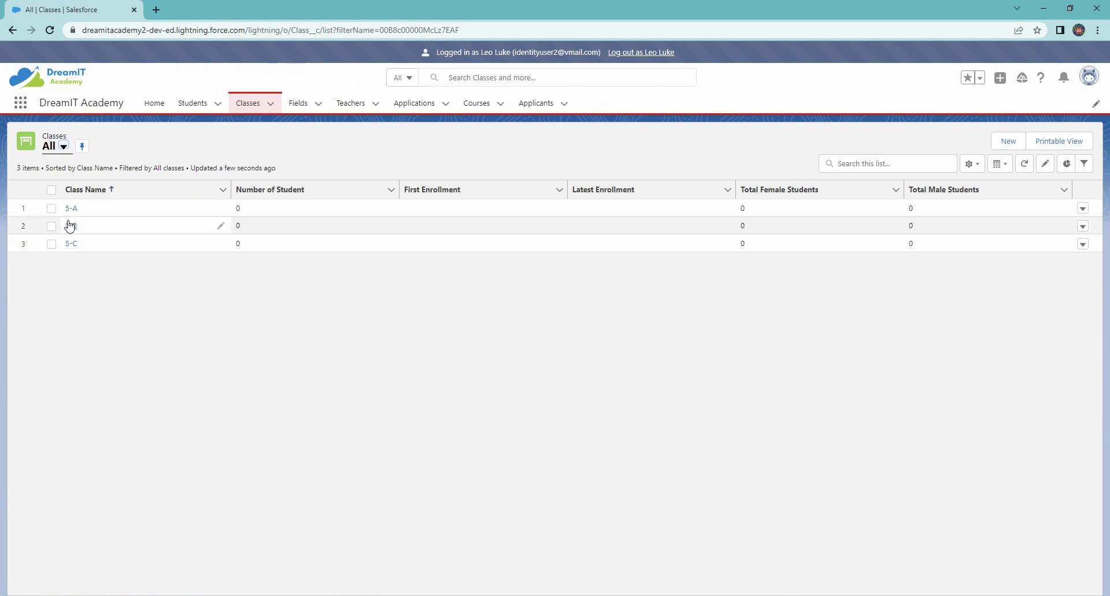
click(71, 209)
mouse_move(416, 238)
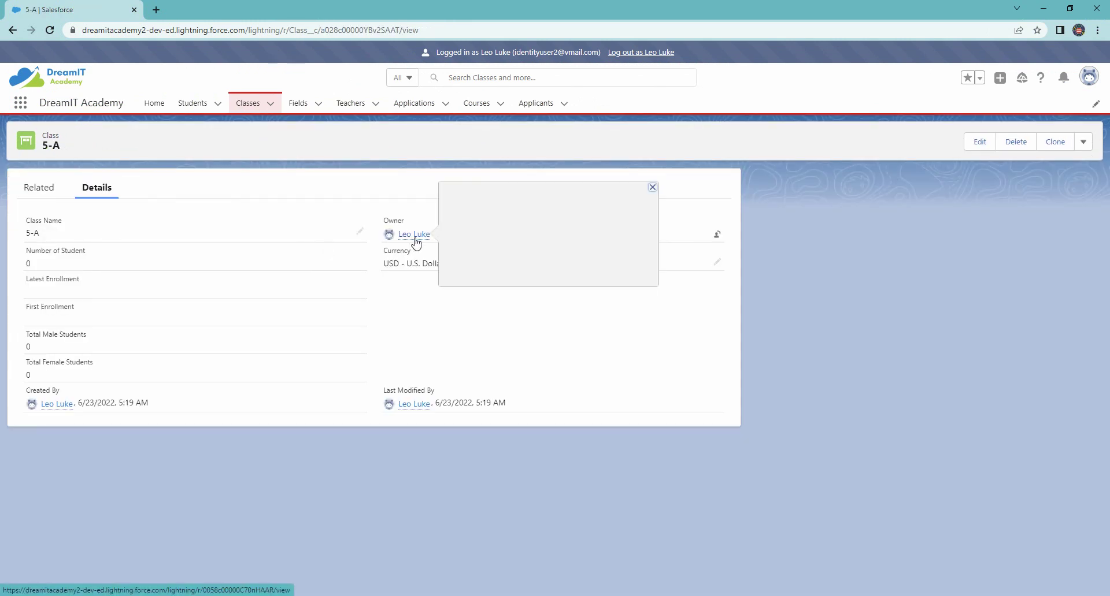
click(255, 109)
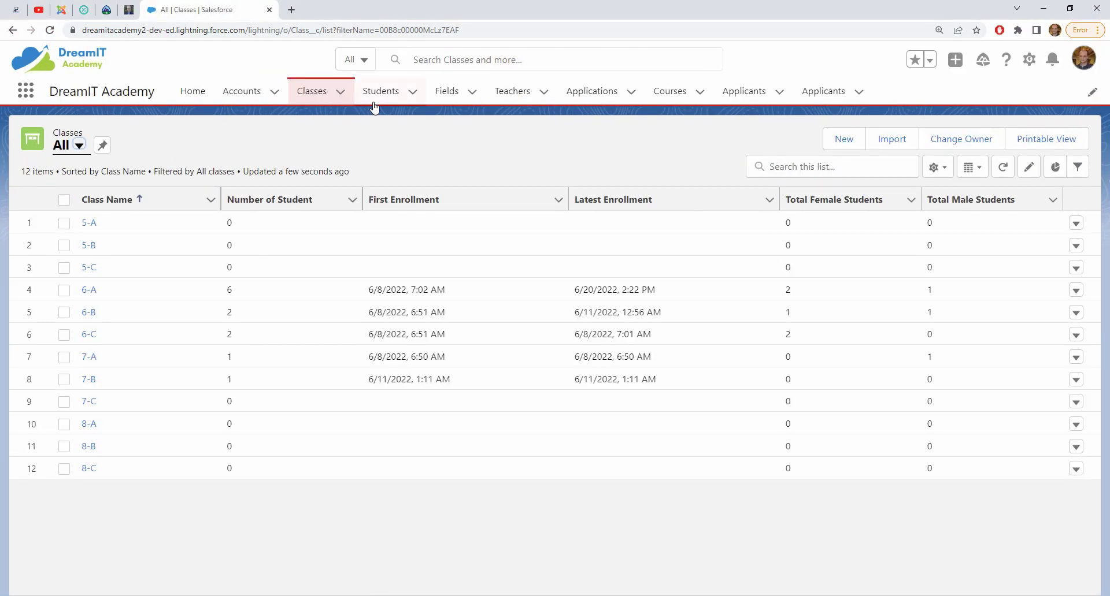
Return to the administrator's session and open Sharing Settings in Setup, closing the old Classes page
click(1029, 60)
click(983, 99)
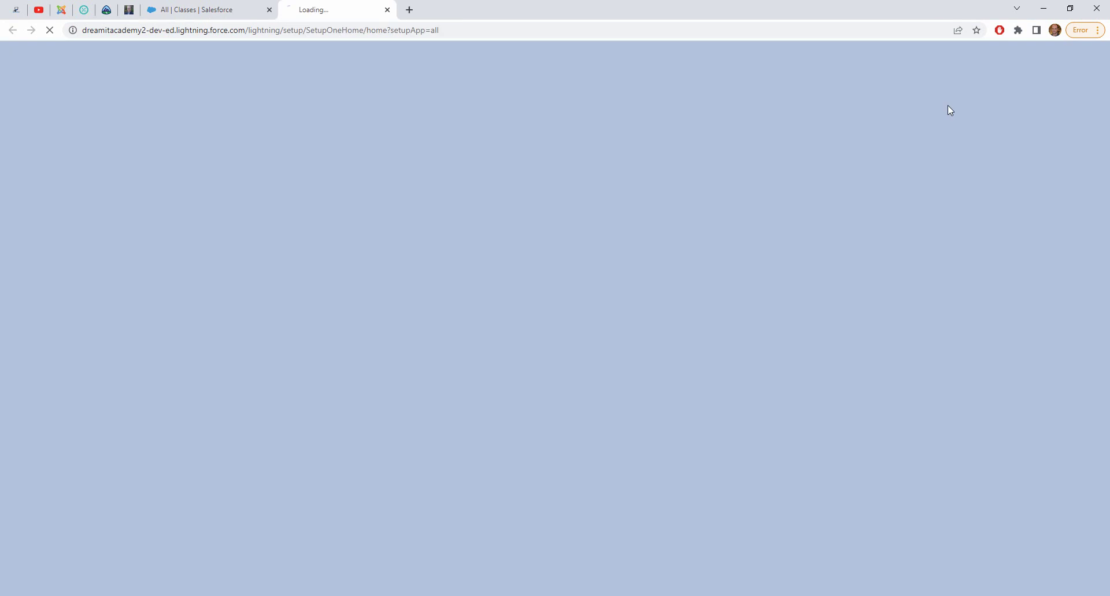
click(230, 6)
key(ctrl+w)
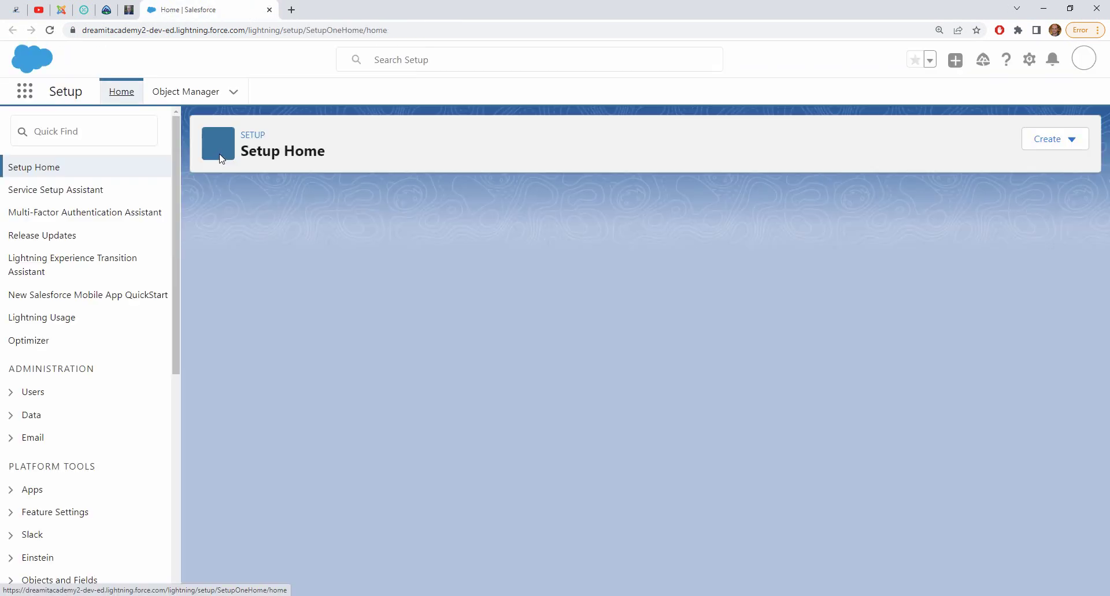
click(70, 133)
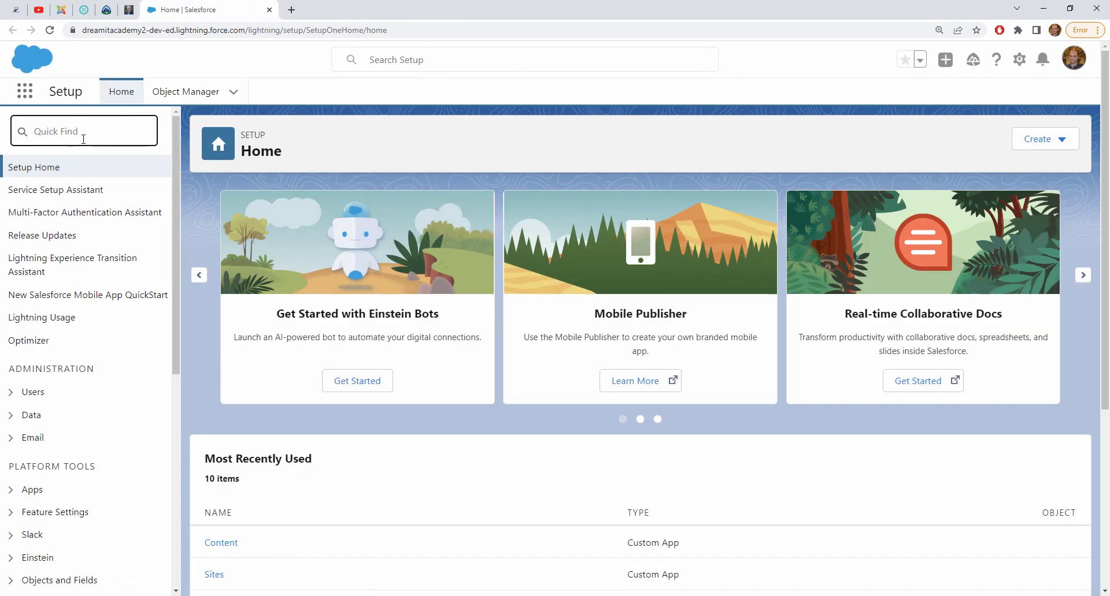
text(sharing)
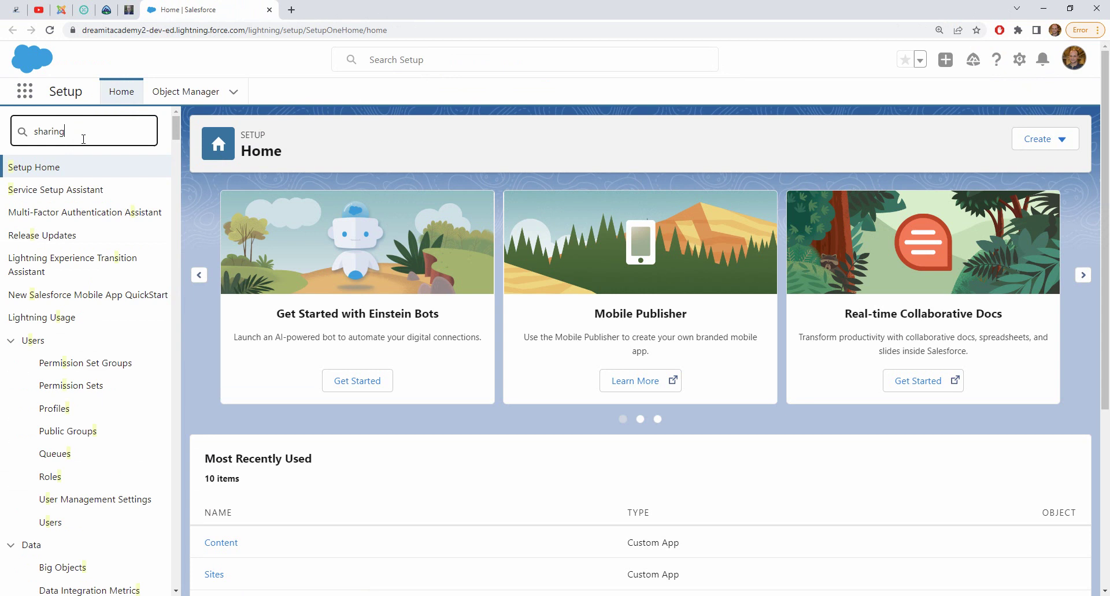
click(85, 191)
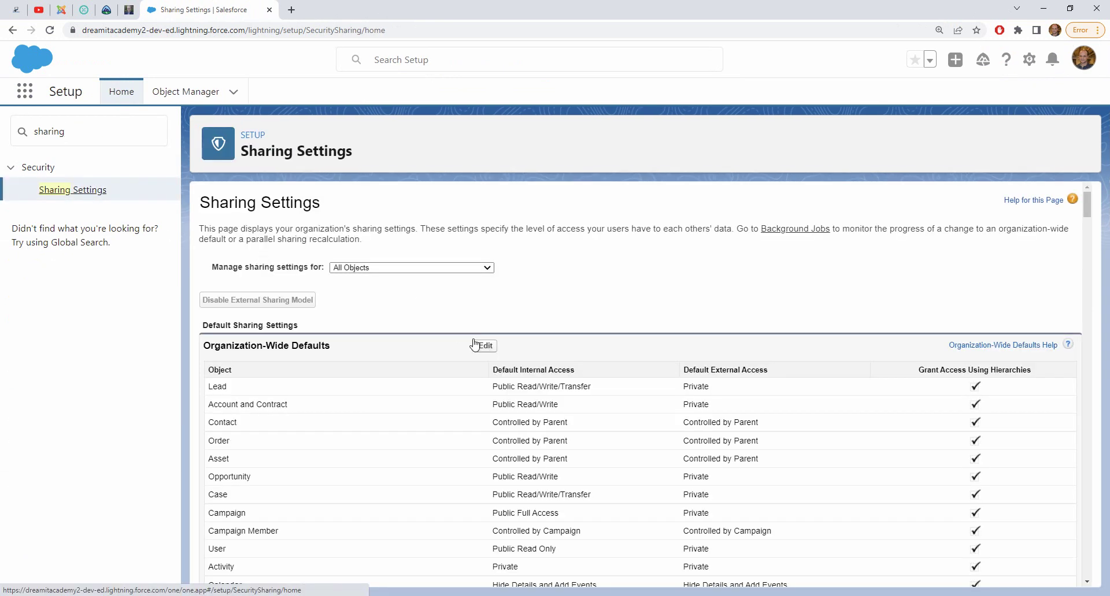
Set the Class object's default internal access to Public Read Only in the organization-wide defaults and save
click(483, 346)
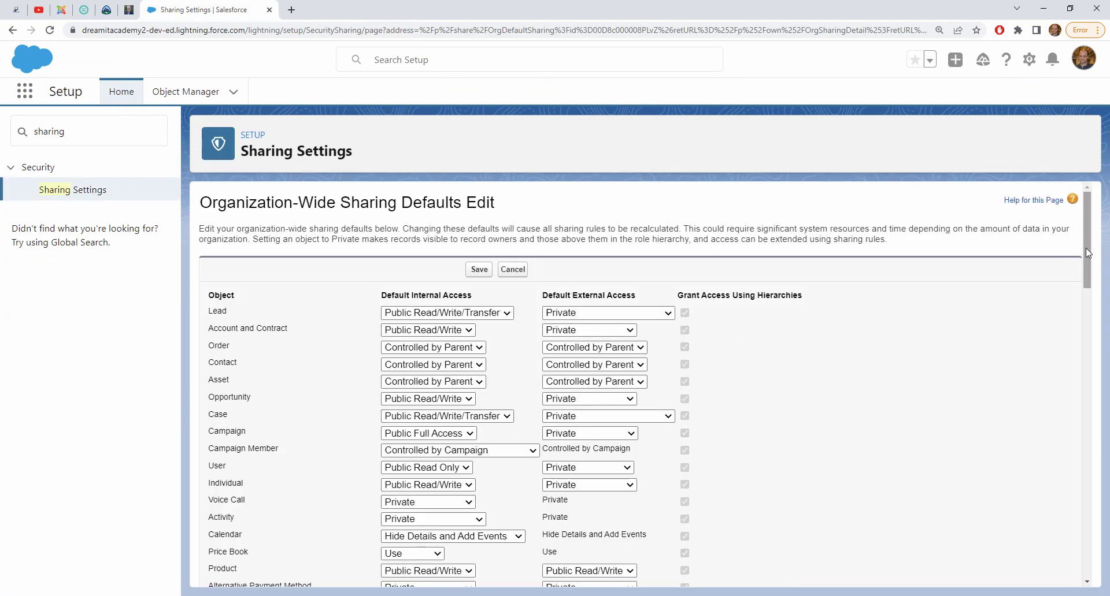
drag(1085, 248, 1053, 544)
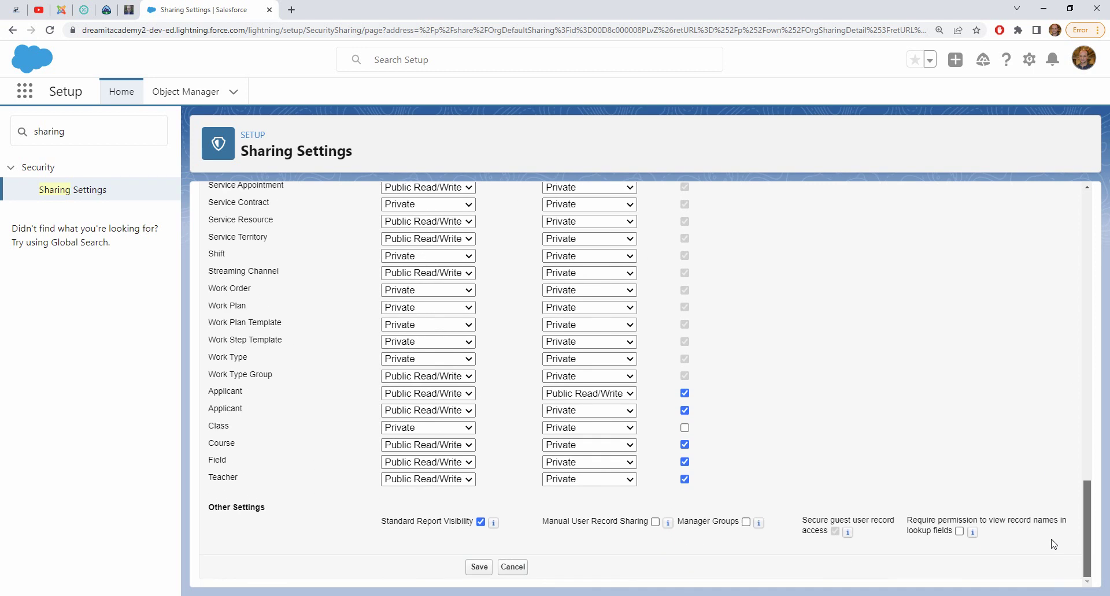
click(423, 429)
click(422, 449)
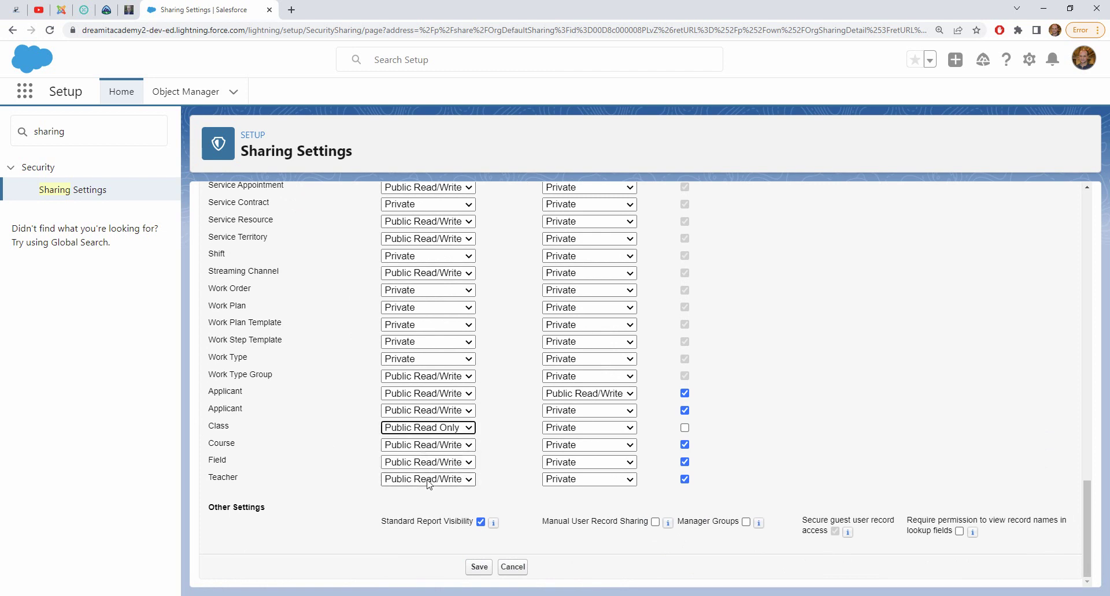
click(479, 567)
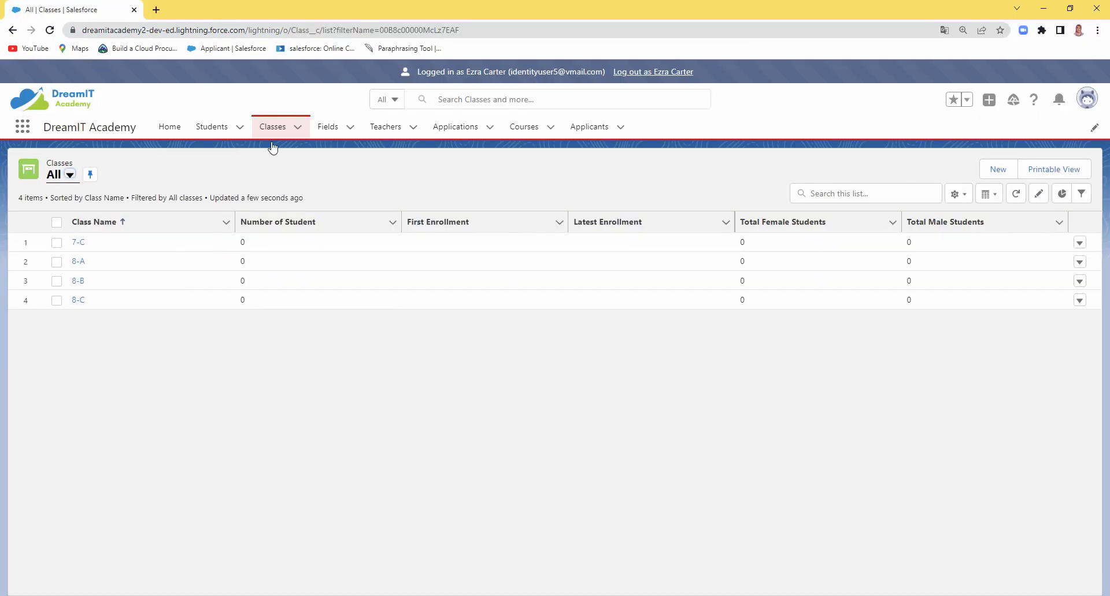
Refresh the Classes list in the session of class 8-A's owner and view the actions available for class 5-A
click(267, 123)
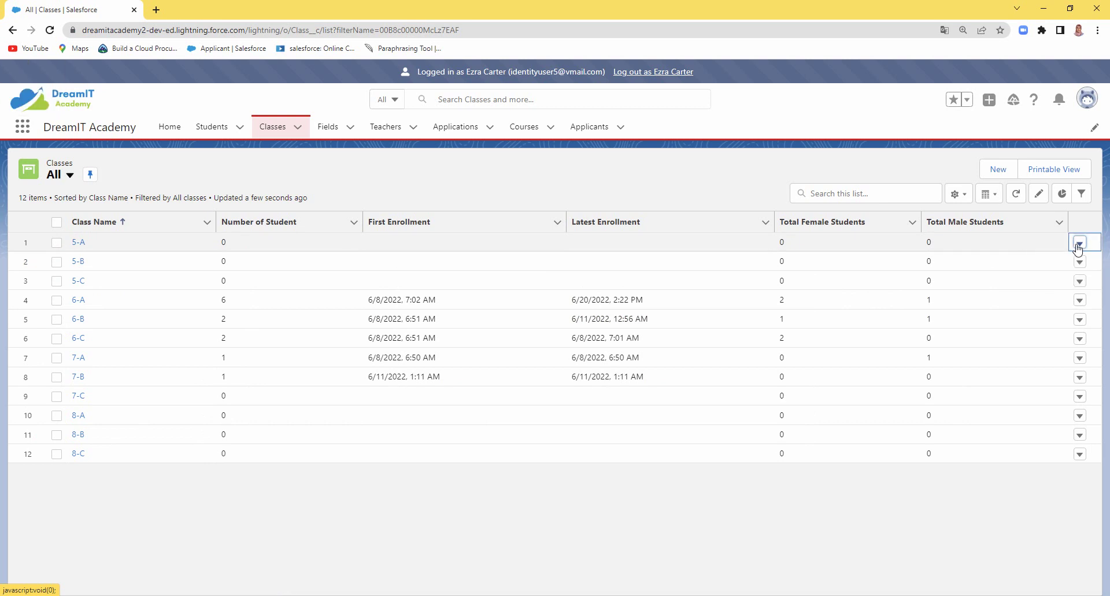
click(284, 123)
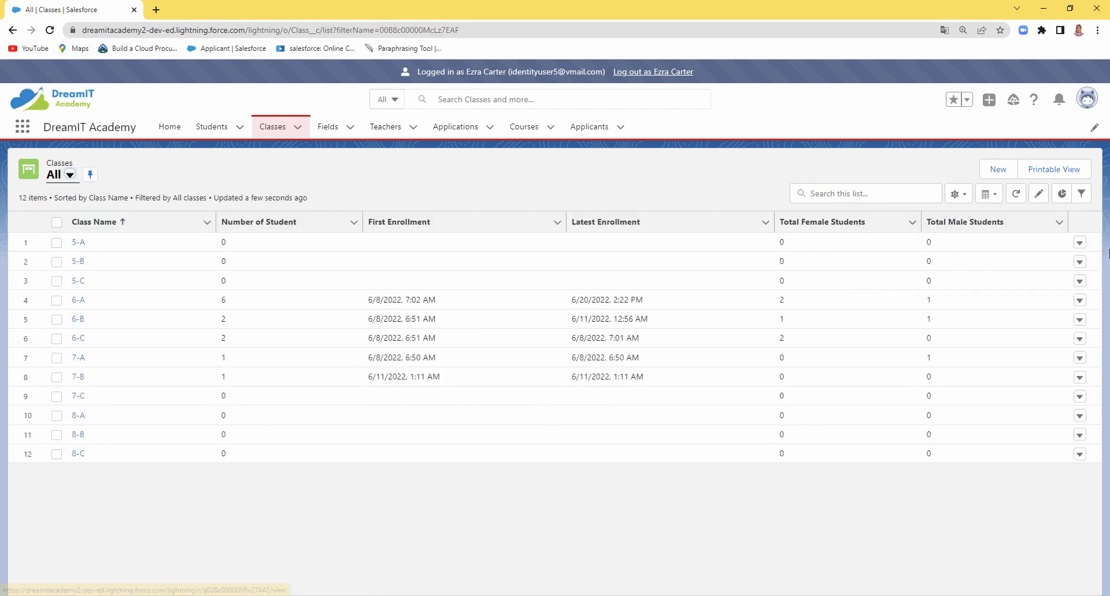
click(1079, 243)
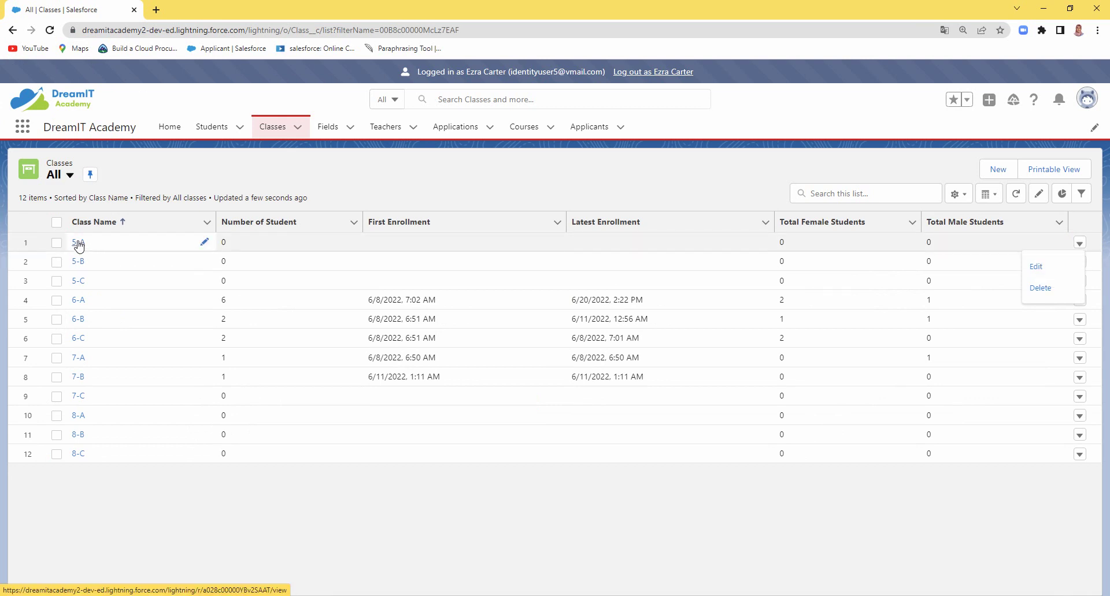
Try to rename class 5-A as 5-AA from its record page and save, and discard the edit
click(86, 246)
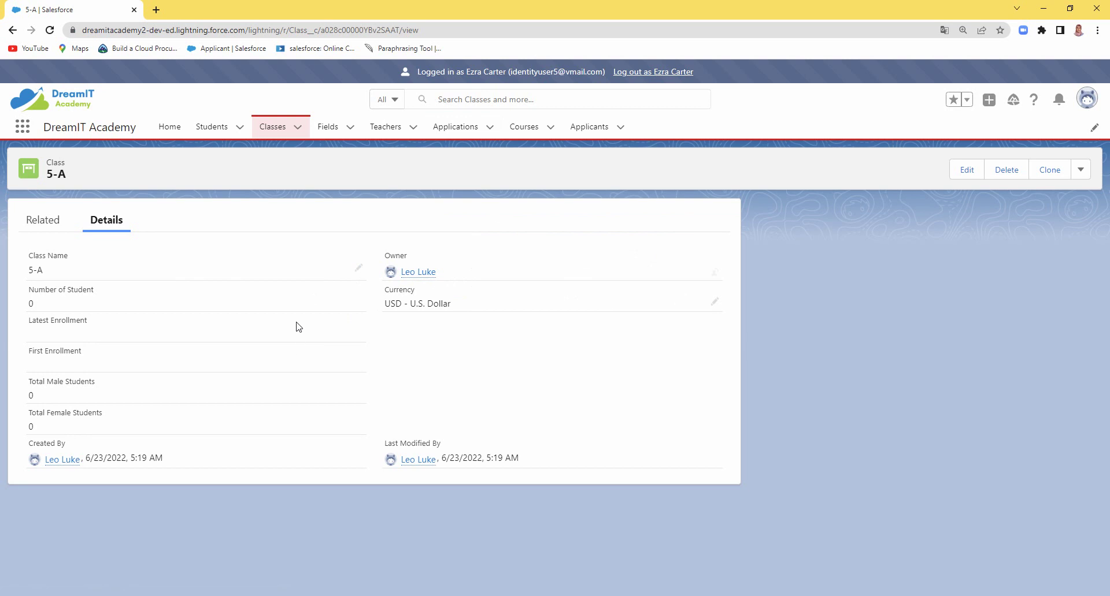
click(359, 269)
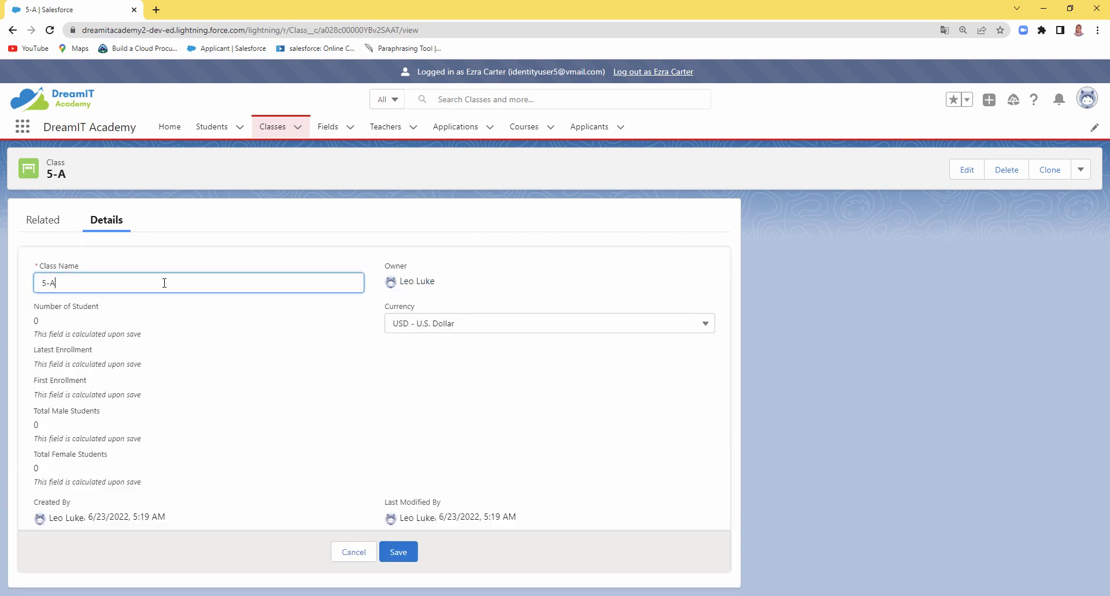
click(398, 555)
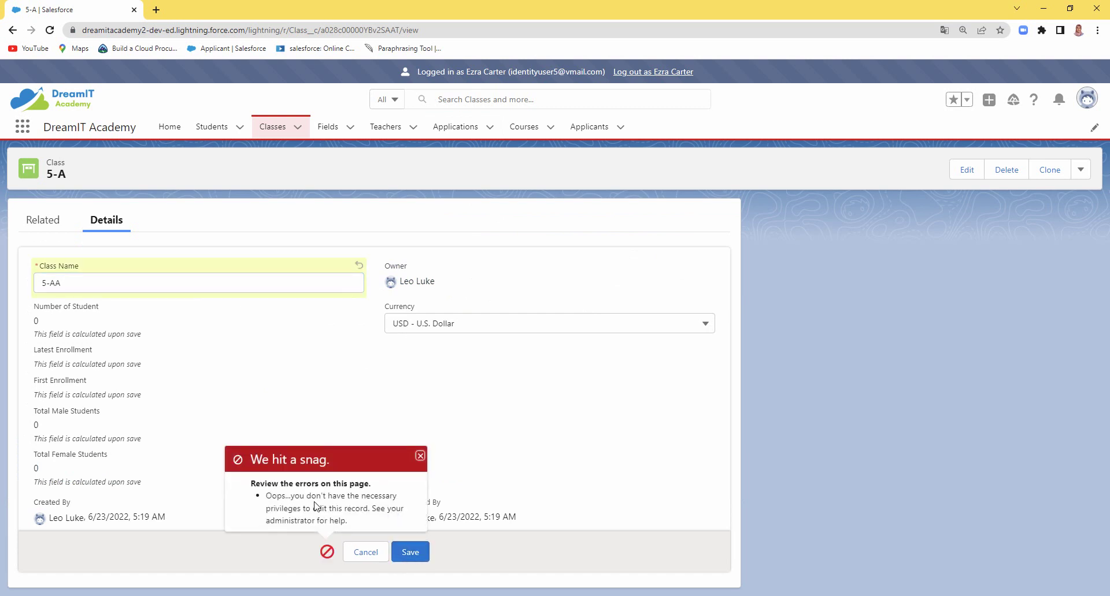
click(420, 457)
click(136, 286)
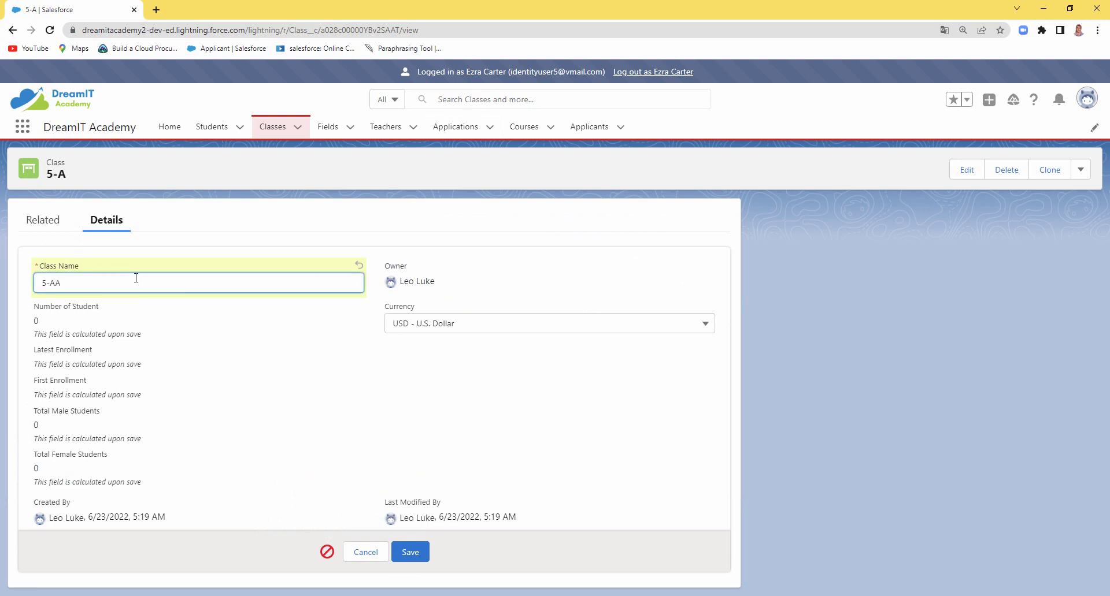
click(345, 550)
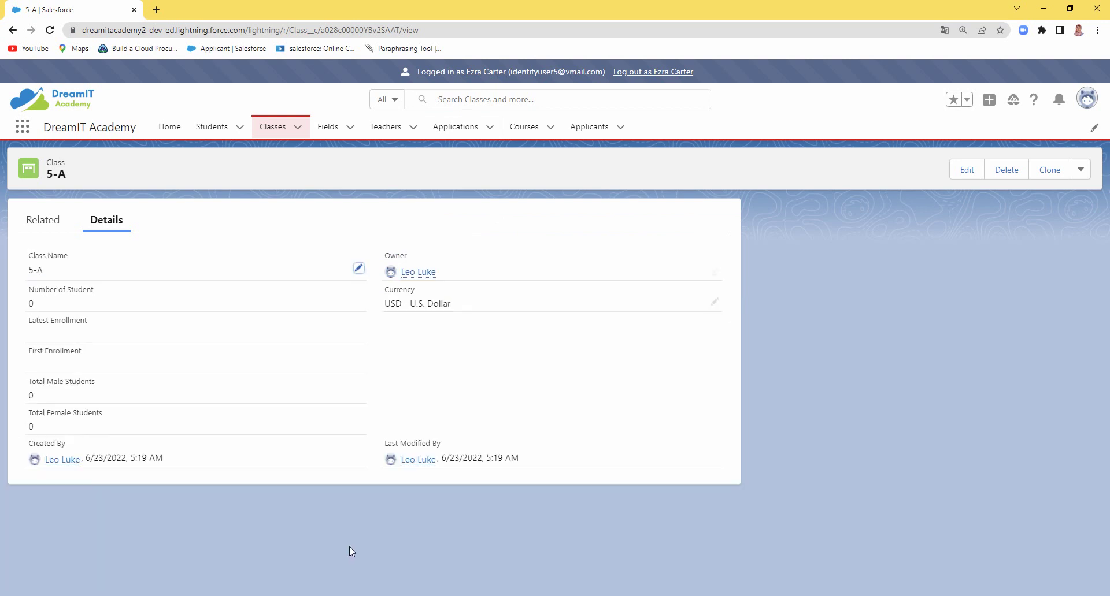
Open class 8-A from the Classes list, rename it as 8-AA, and save the record
click(269, 127)
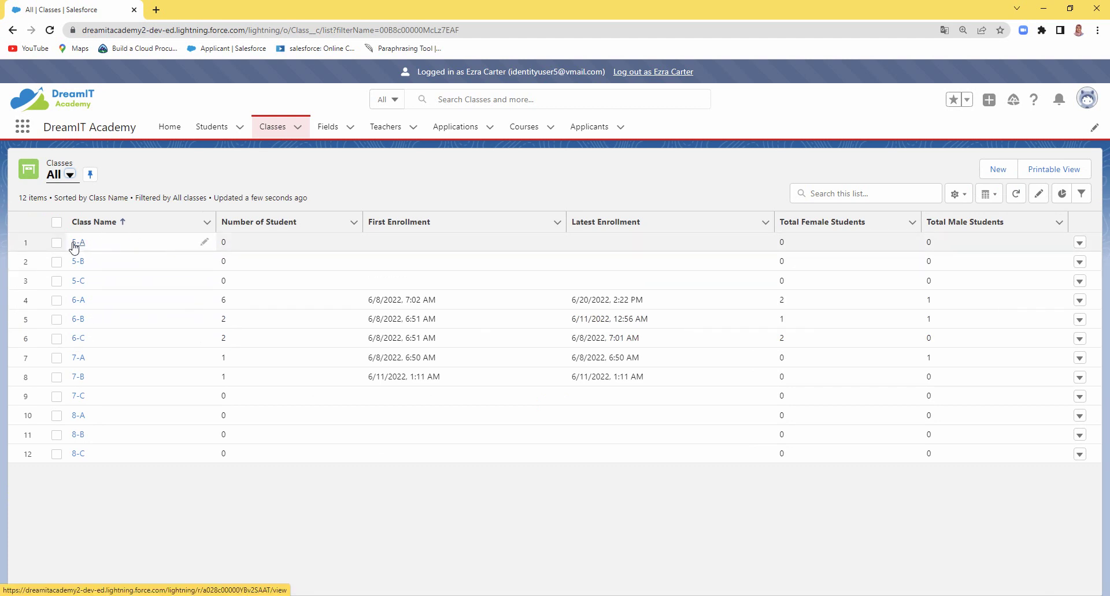
click(78, 415)
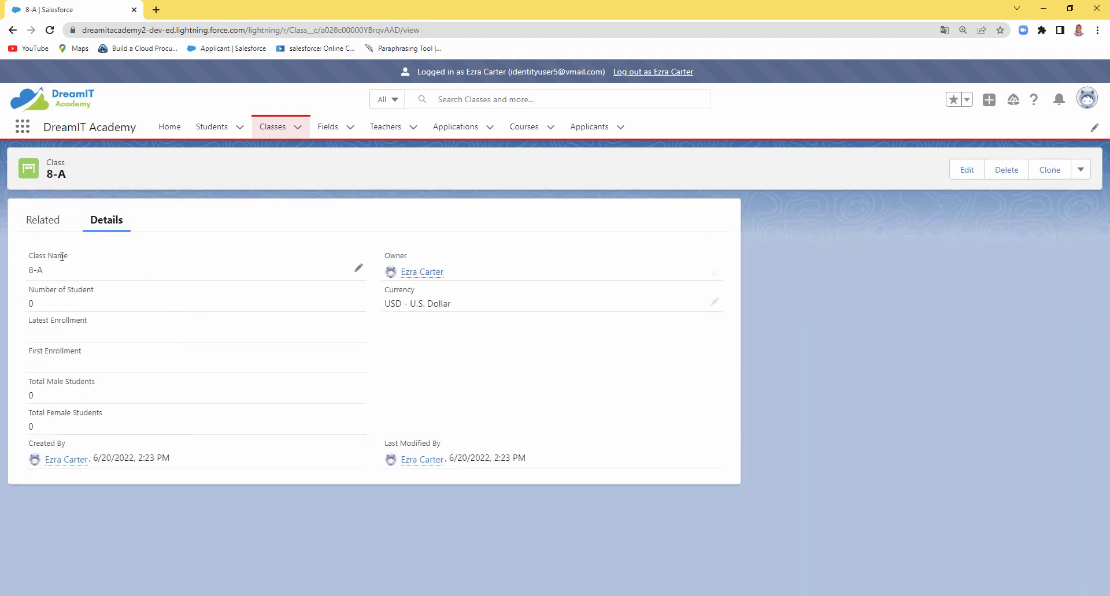
click(359, 268)
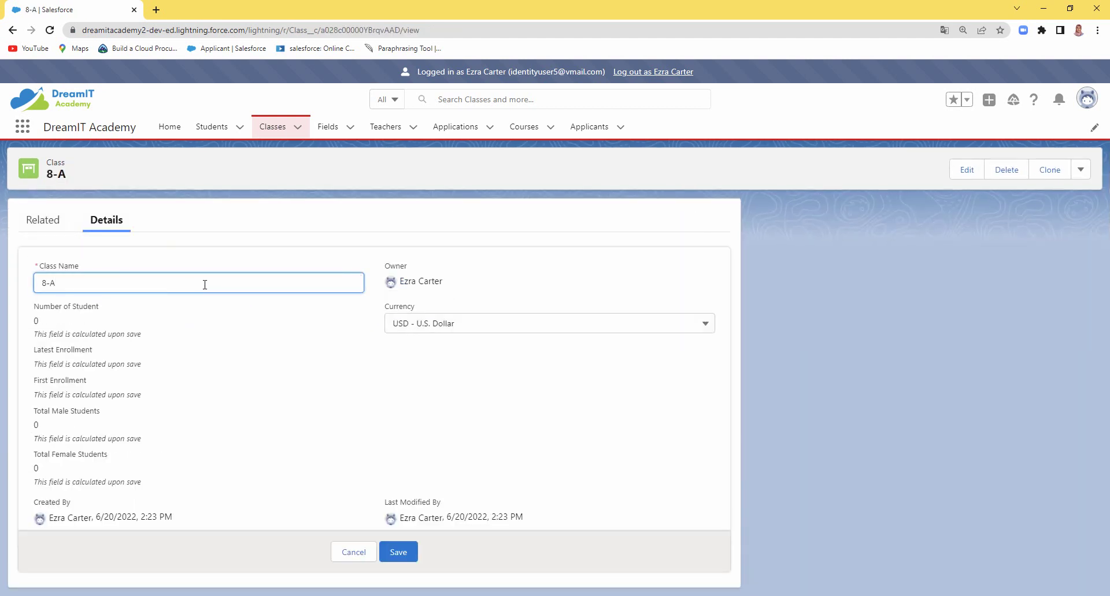
click(399, 552)
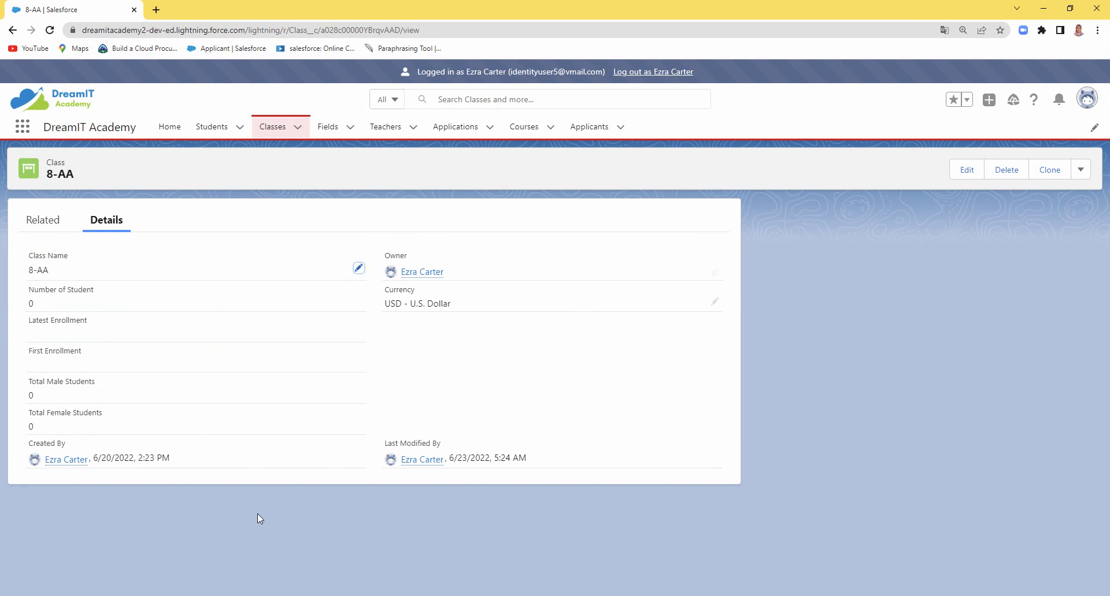
Return to the Classes list and try to rename class 7-A as 7-AA inline and save it
click(285, 126)
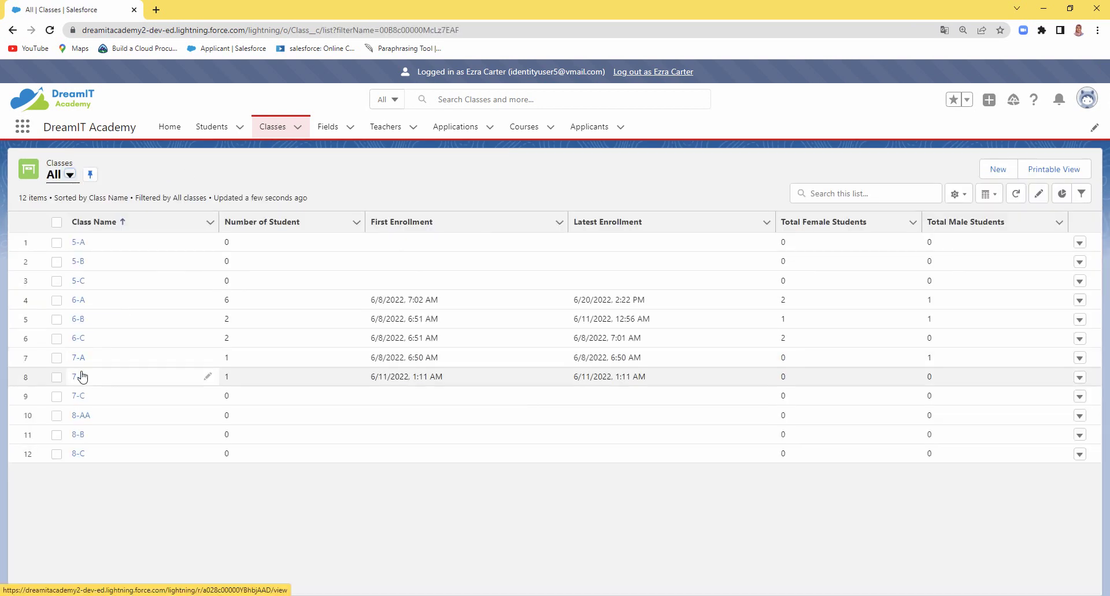
click(207, 358)
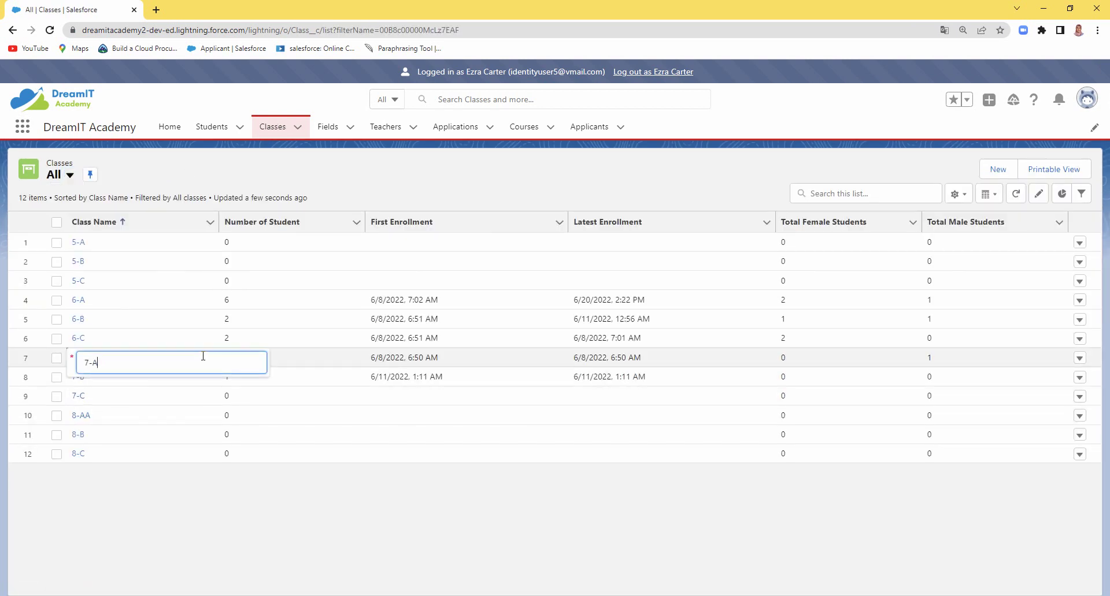
click(167, 512)
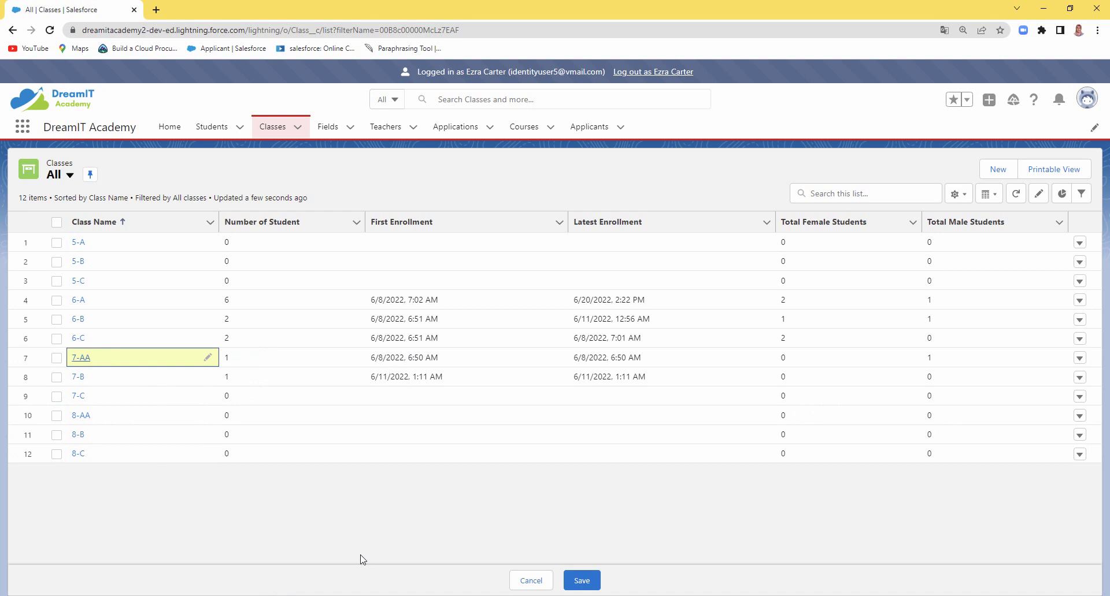
click(589, 583)
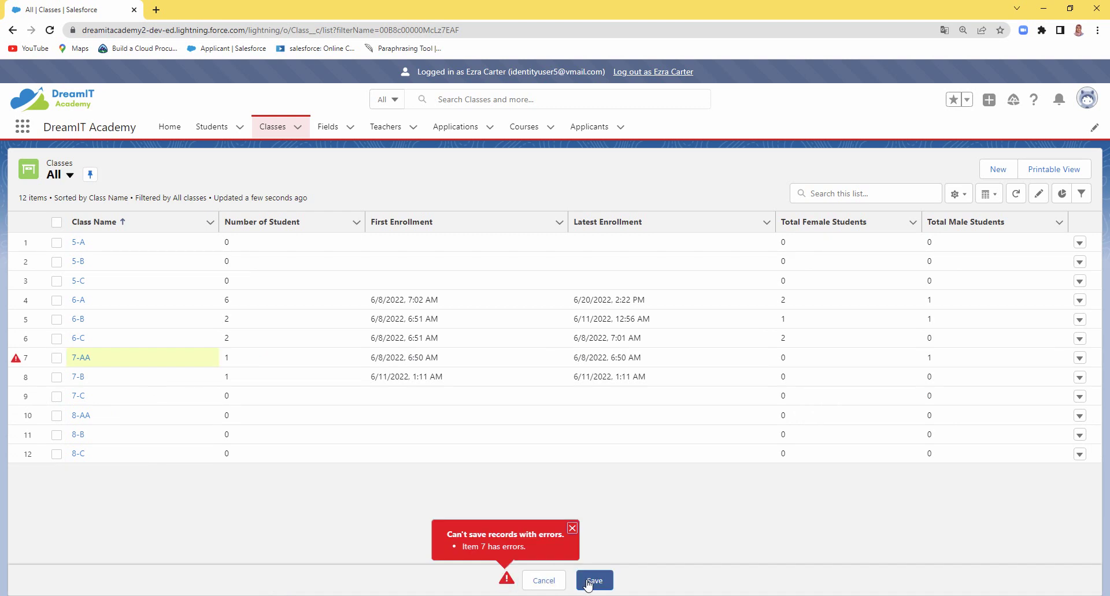
click(571, 531)
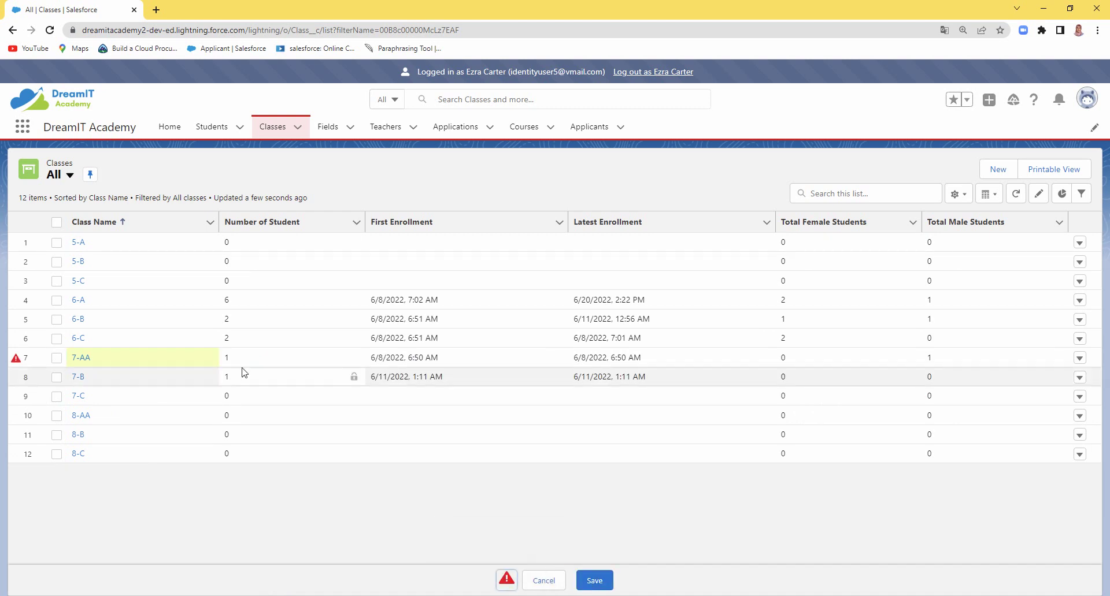
Restore the names 7-A and 8-A to the two edited classes in the list, save, and discard the remaining edit
click(209, 358)
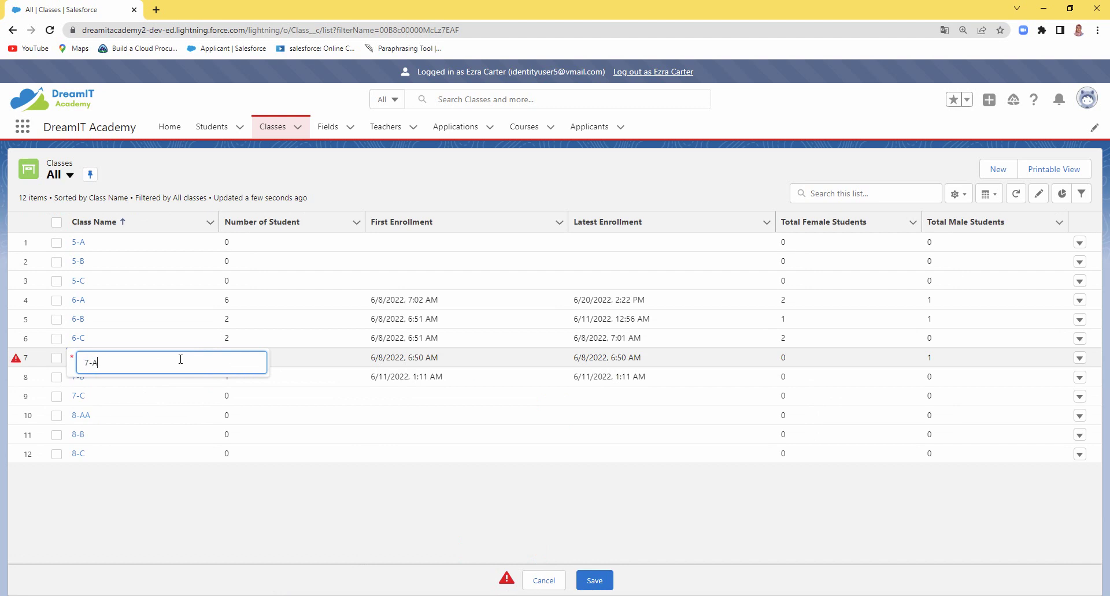
click(197, 511)
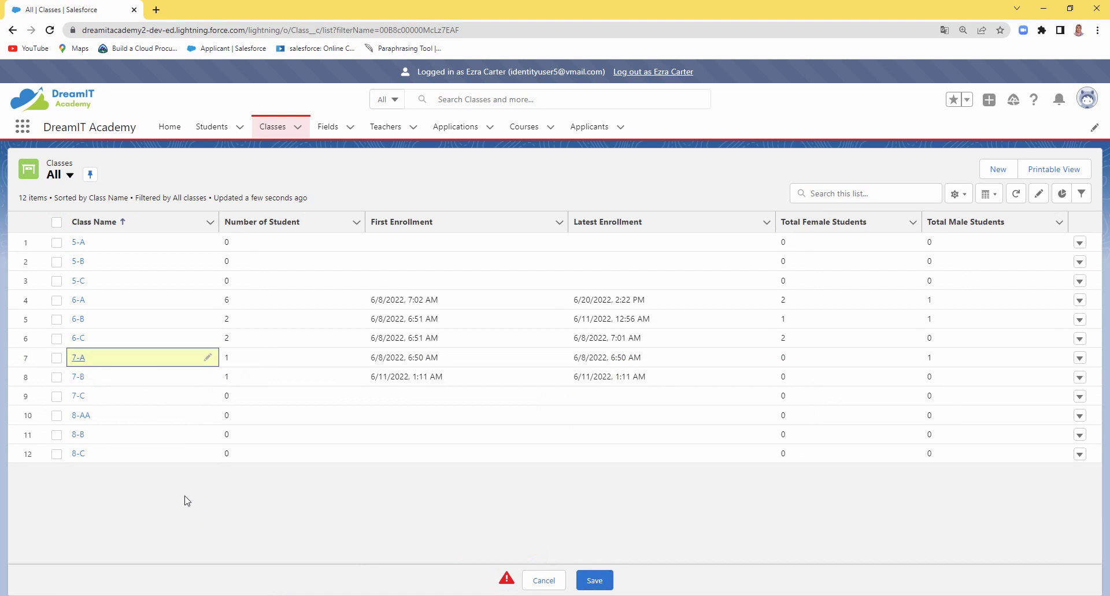
click(209, 416)
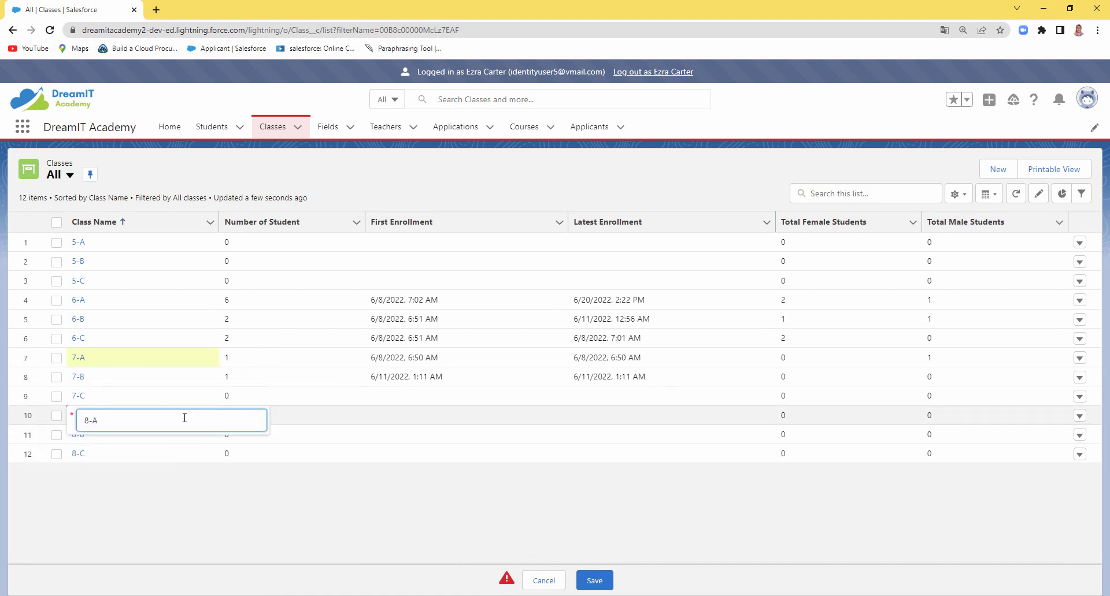
click(599, 572)
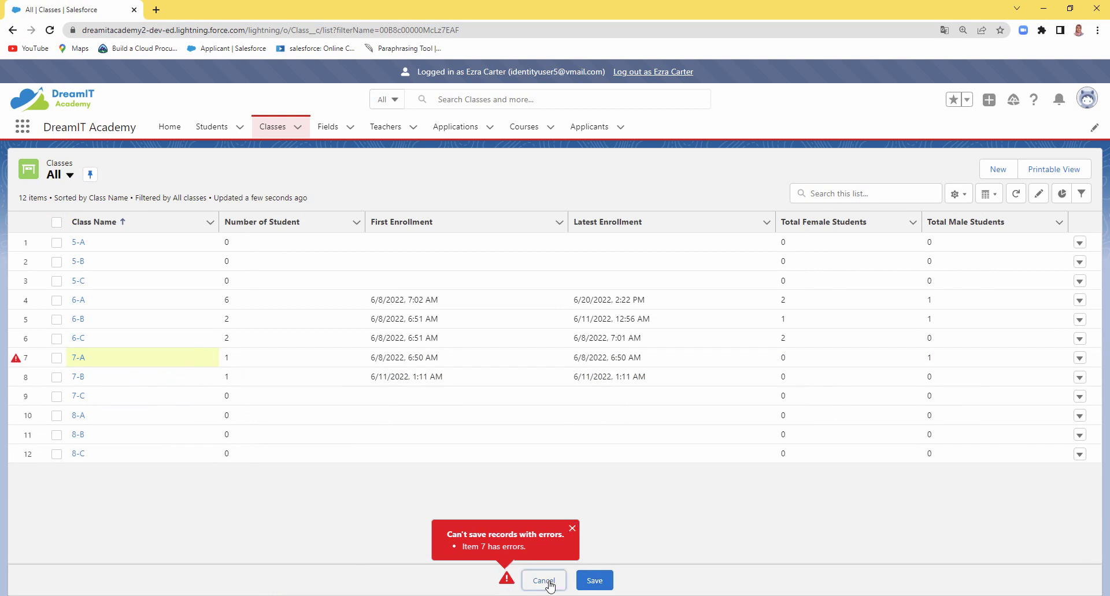
click(527, 580)
click(166, 486)
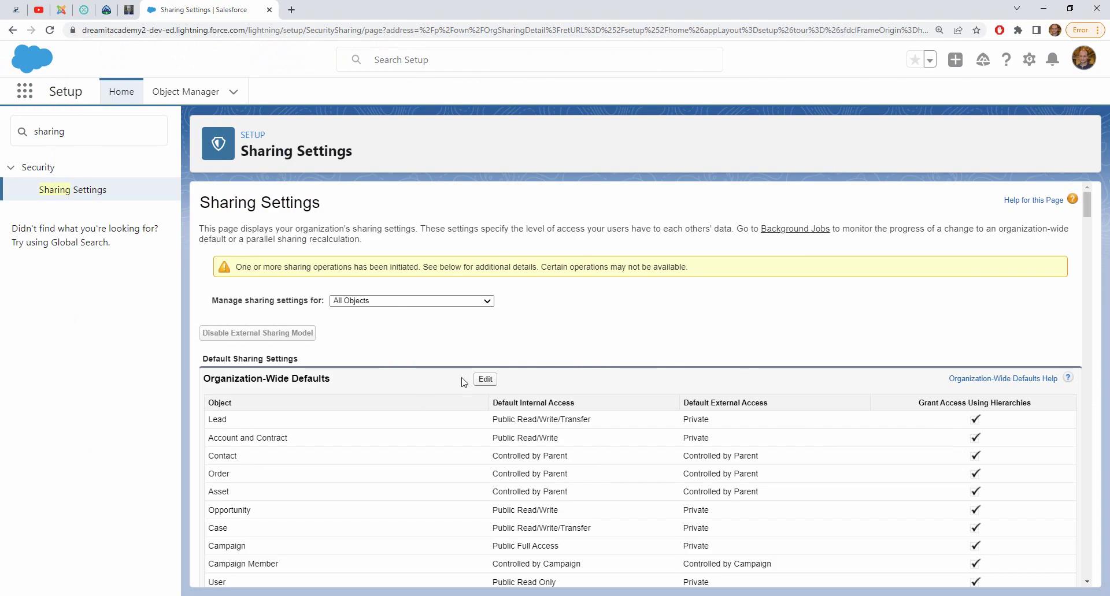
In the administrator's session, set the Class object's default internal access to Public Read/Write in the organization-wide defaults and save
click(487, 381)
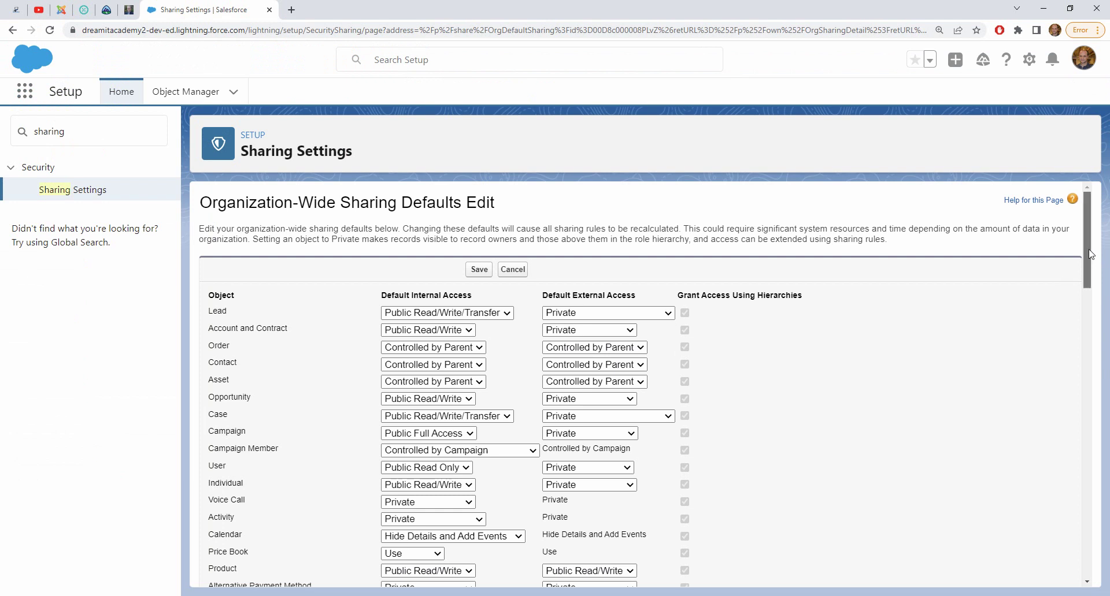
drag(1086, 263, 843, 540)
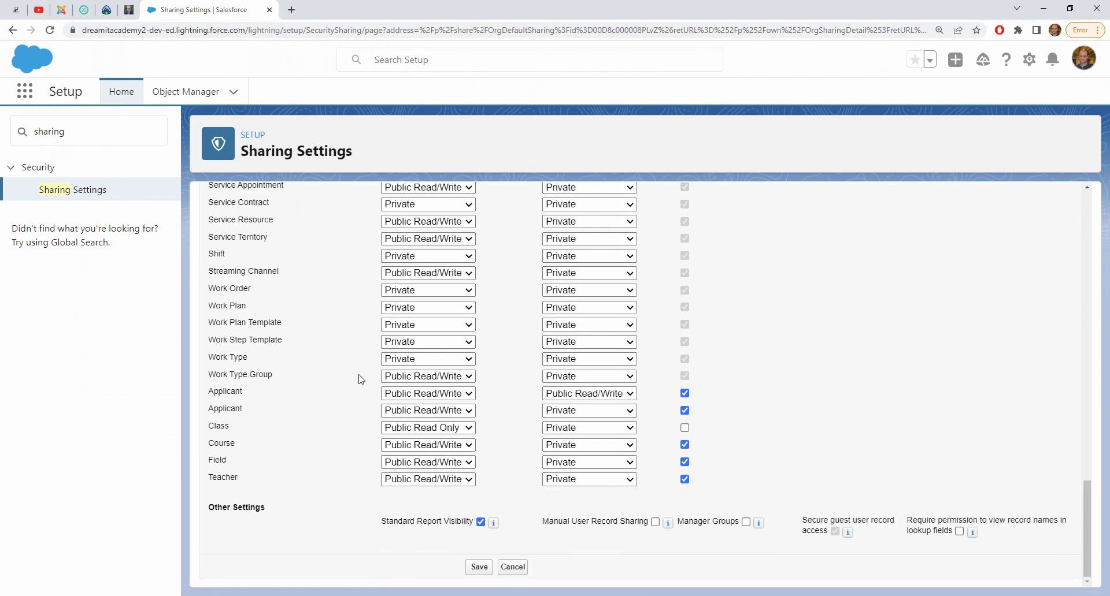
click(426, 432)
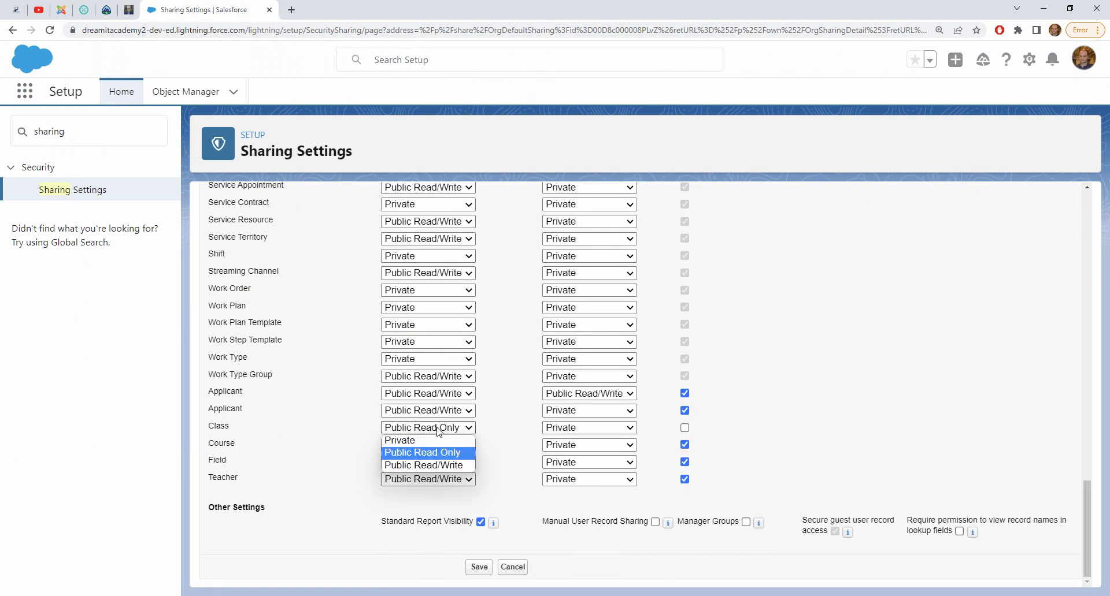
click(431, 465)
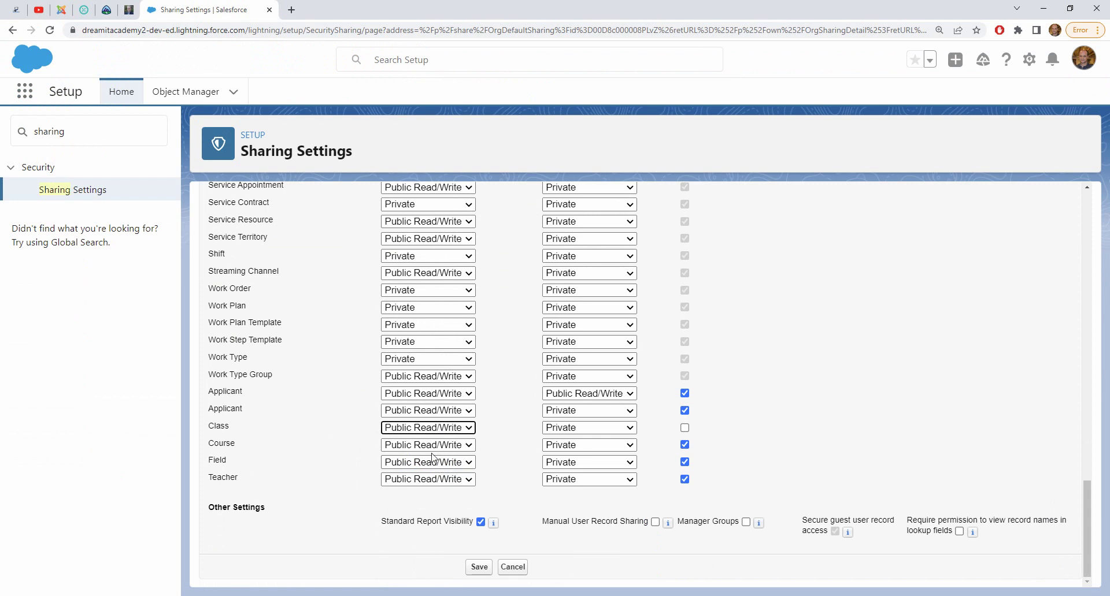
click(476, 568)
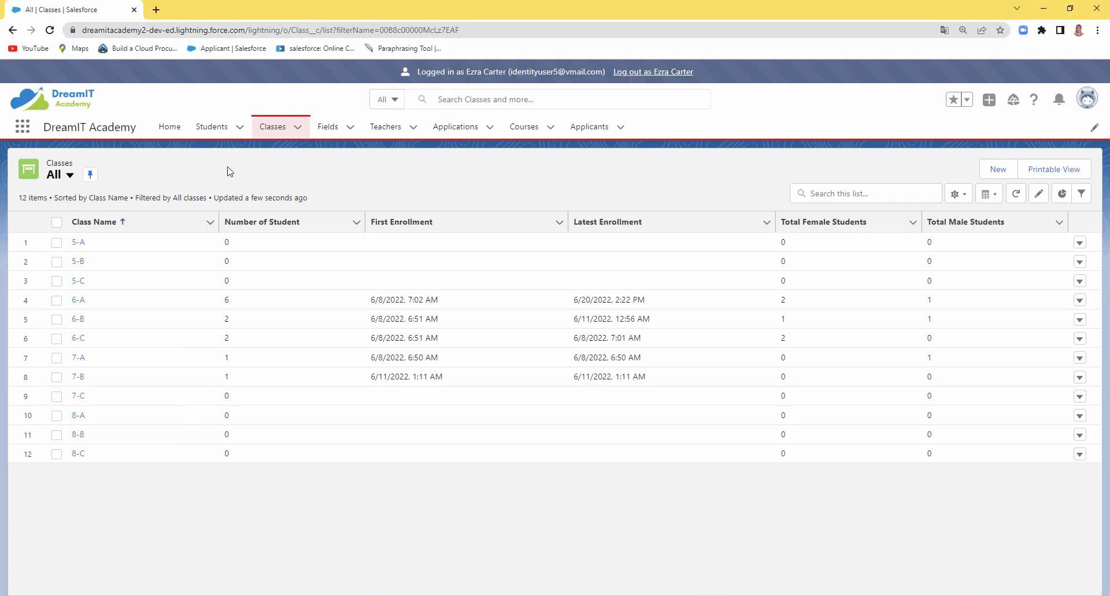
Refresh the Classes list in the session of class 8-A's owner, rename class 7-A as 7-AA inline, and save
click(269, 135)
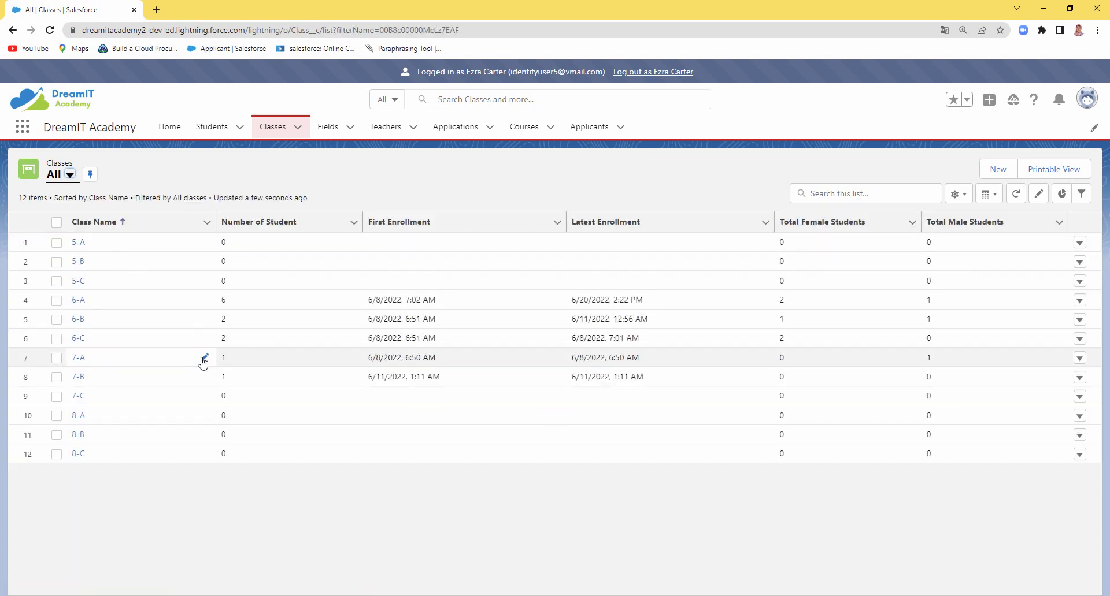
click(204, 358)
text(A)
click(282, 492)
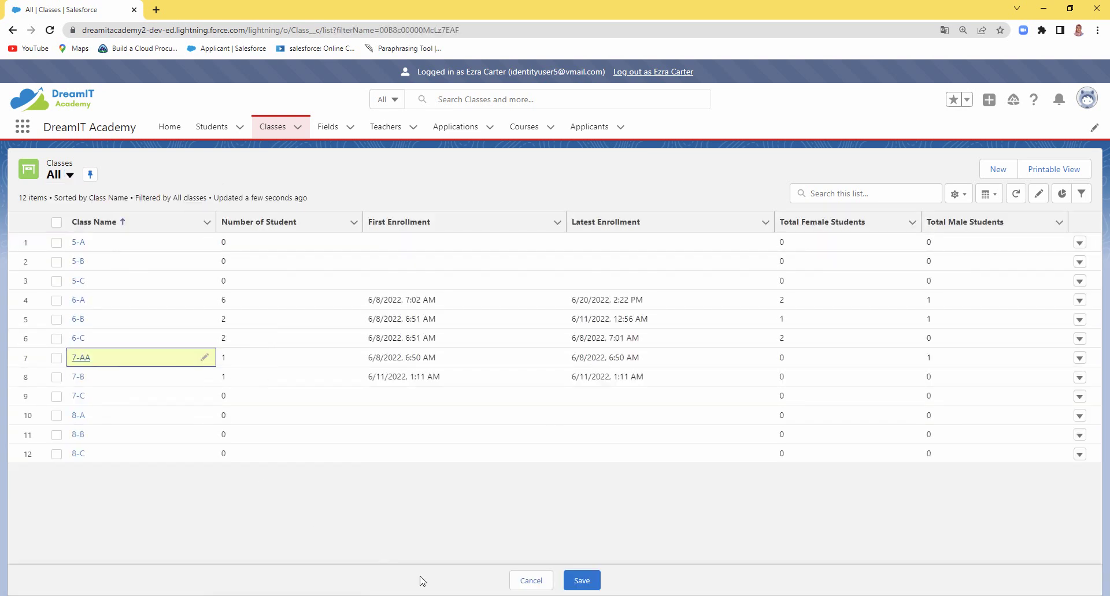
click(580, 583)
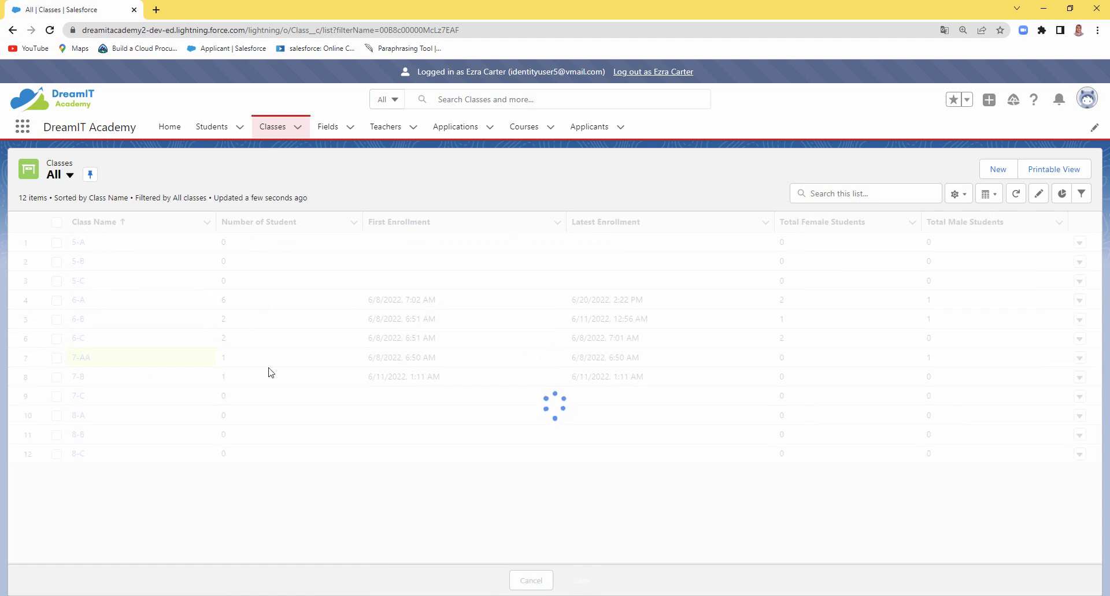
Restore the edited class's name to 7-A in the Classes list and save
click(204, 359)
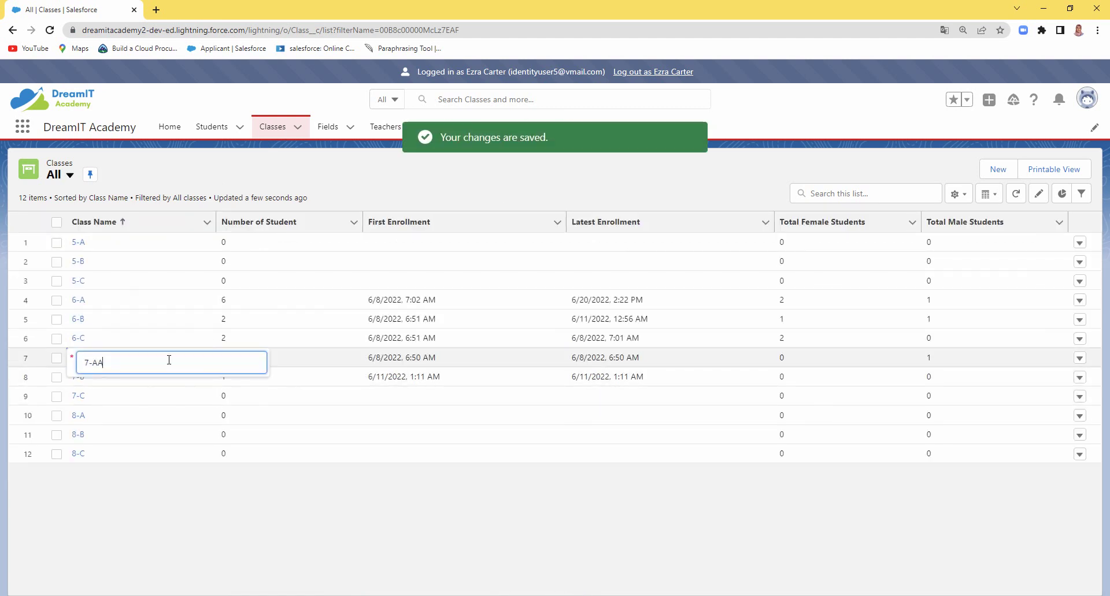
click(198, 503)
click(581, 581)
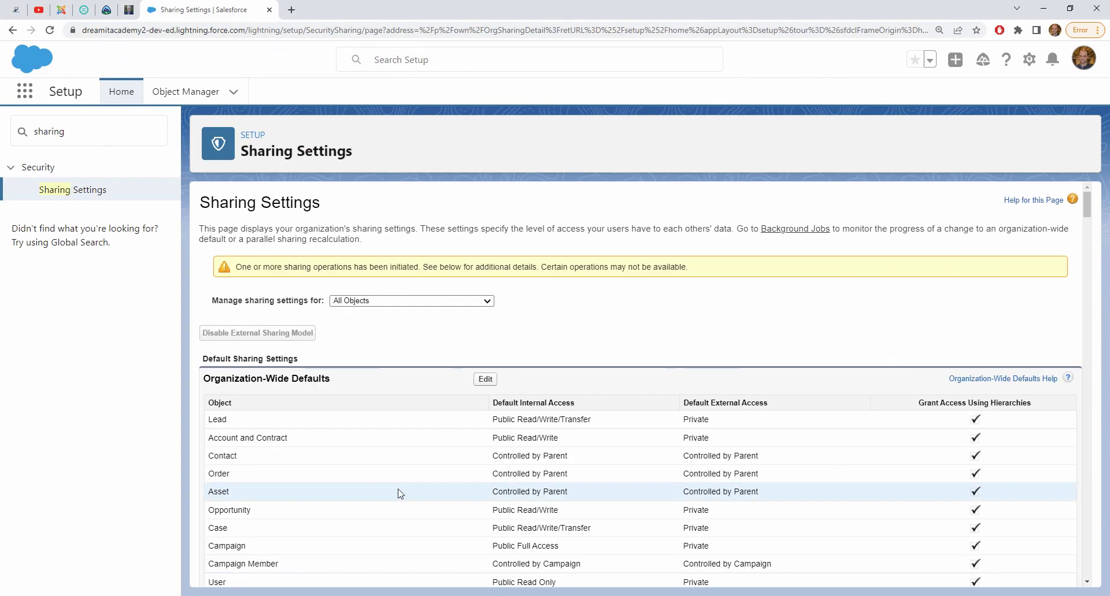
In the administrator's session, edit the organization-wide defaults and set the Class object's default internal access to Private
scroll(400, 493, down, 2)
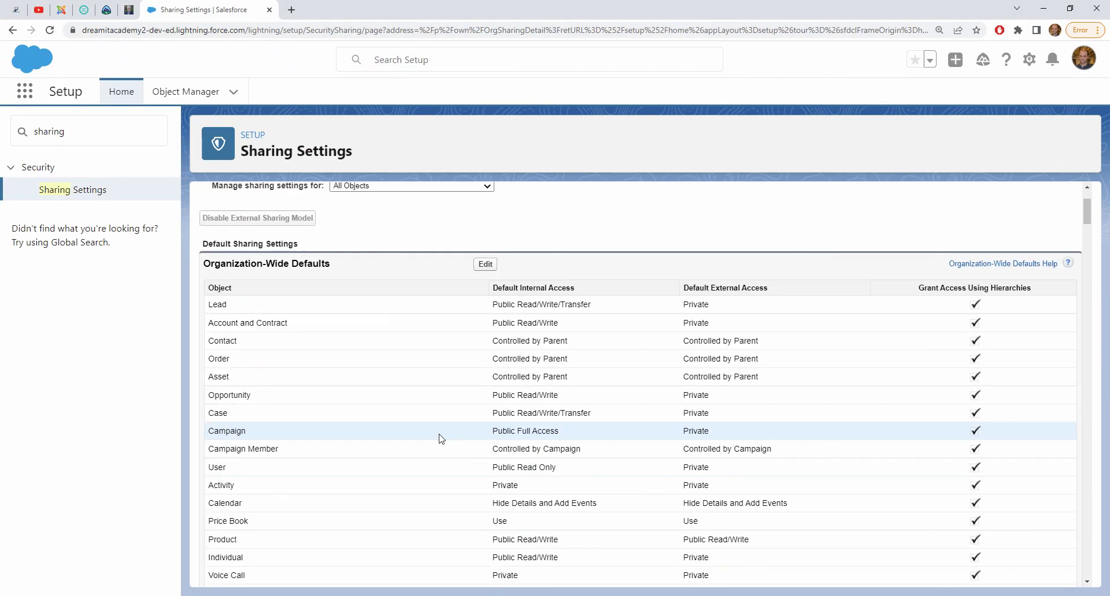
click(485, 265)
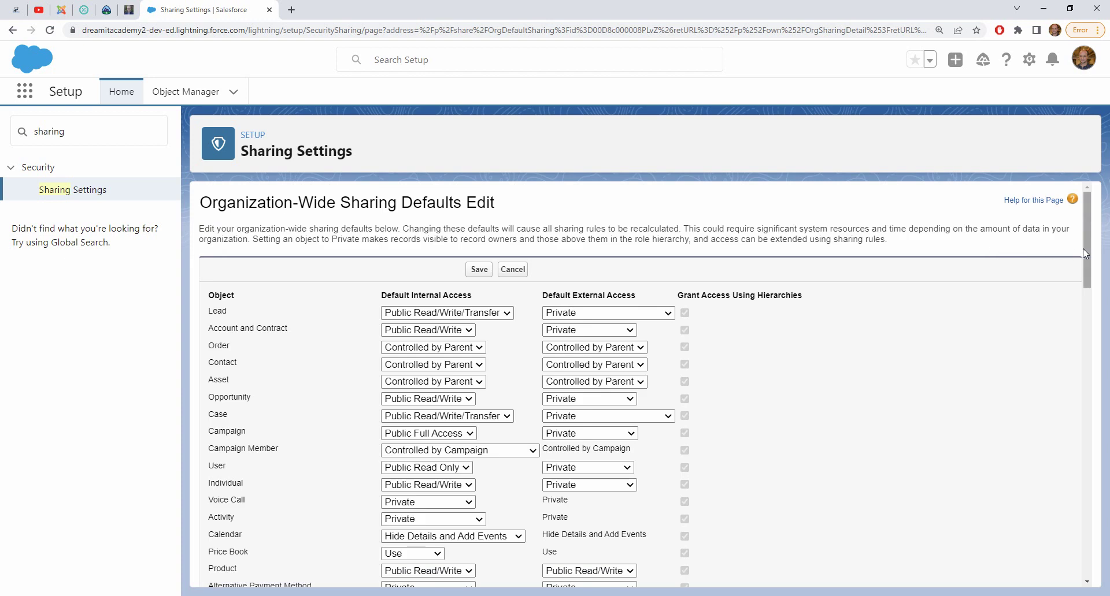
drag(1083, 249, 1085, 556)
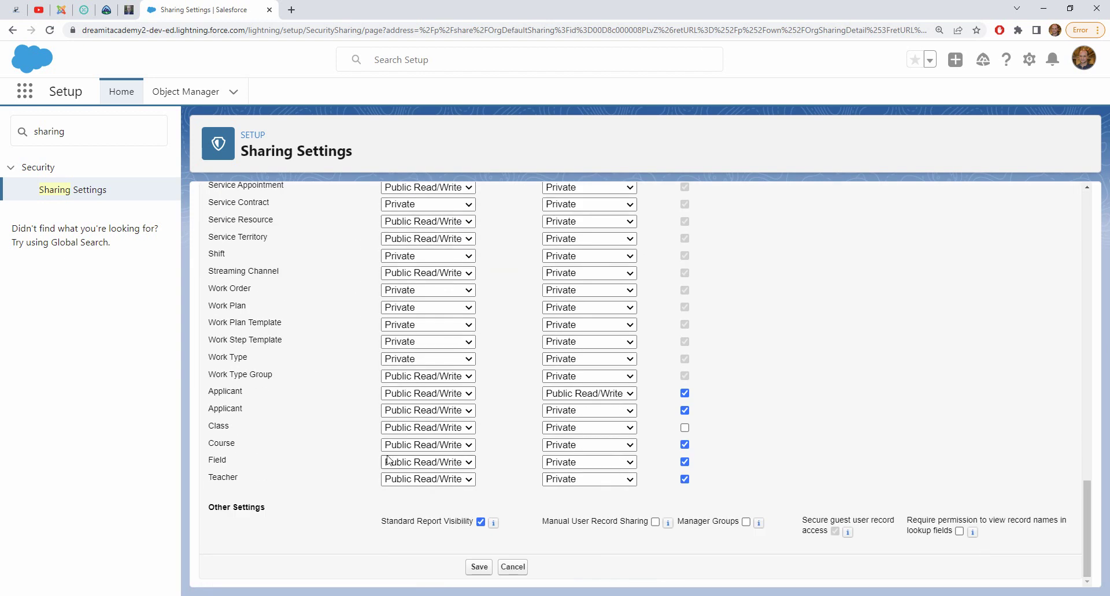
click(428, 430)
click(423, 441)
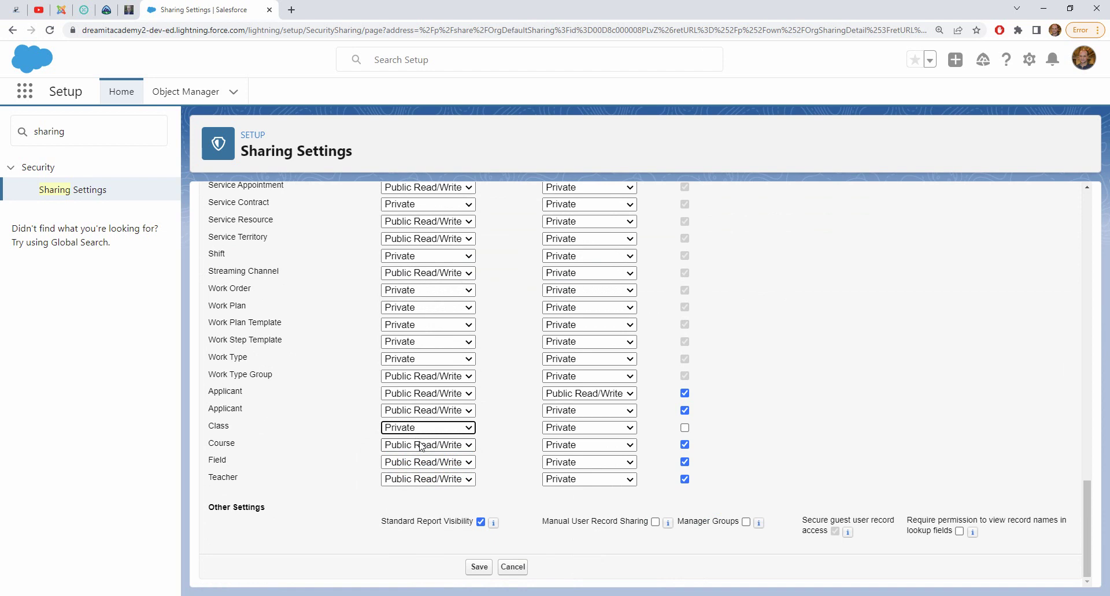
Switch the Class object's default internal access to Public Read Only, try Public Read/Write, return it to Private, and save
click(424, 429)
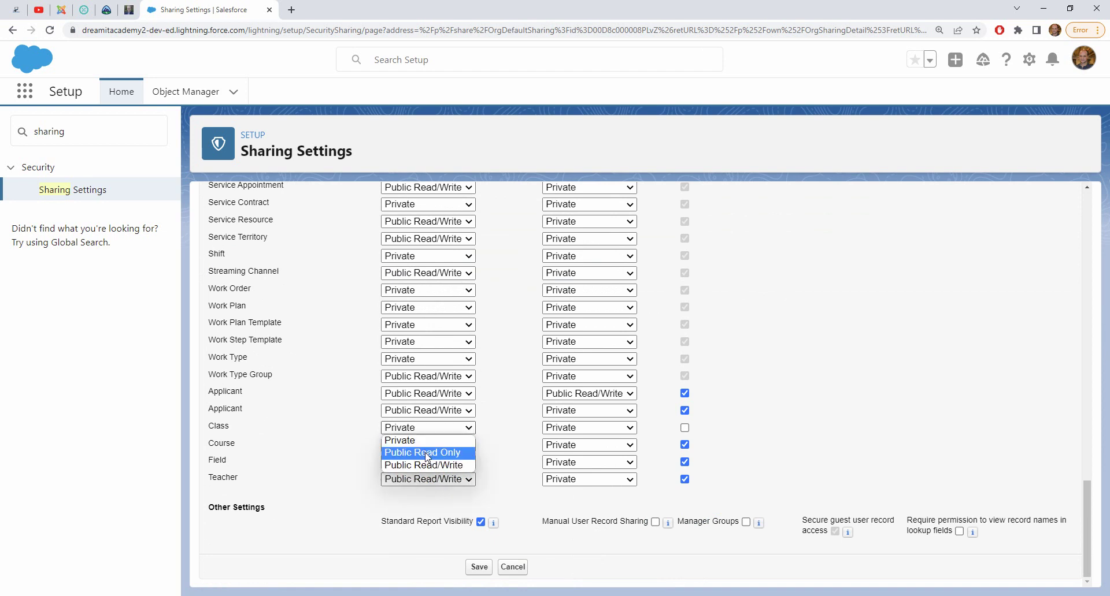
click(426, 453)
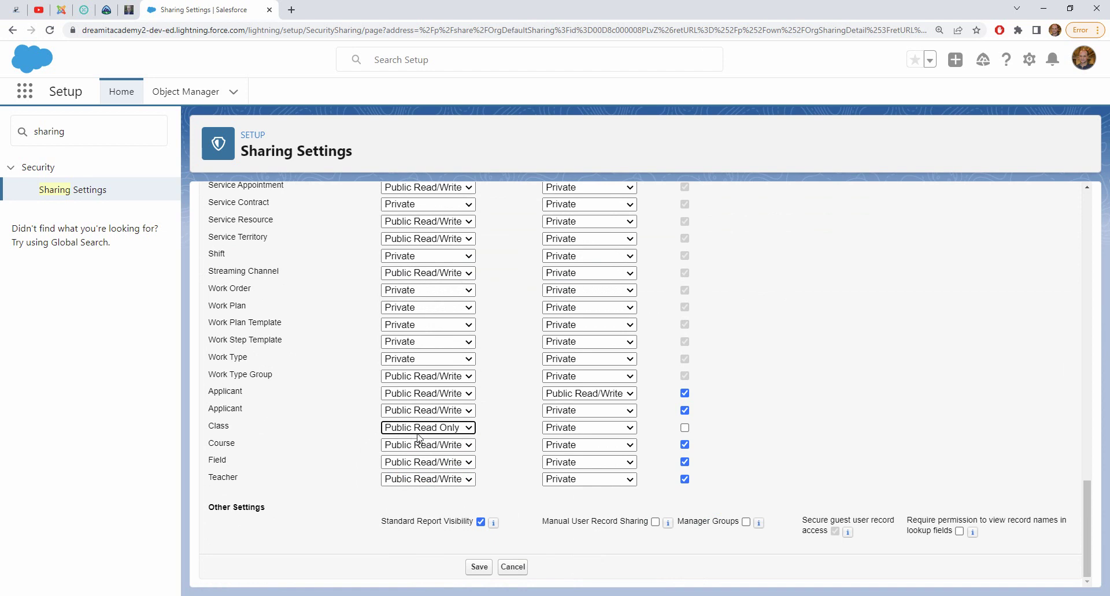
click(447, 433)
click(435, 462)
click(428, 433)
click(413, 442)
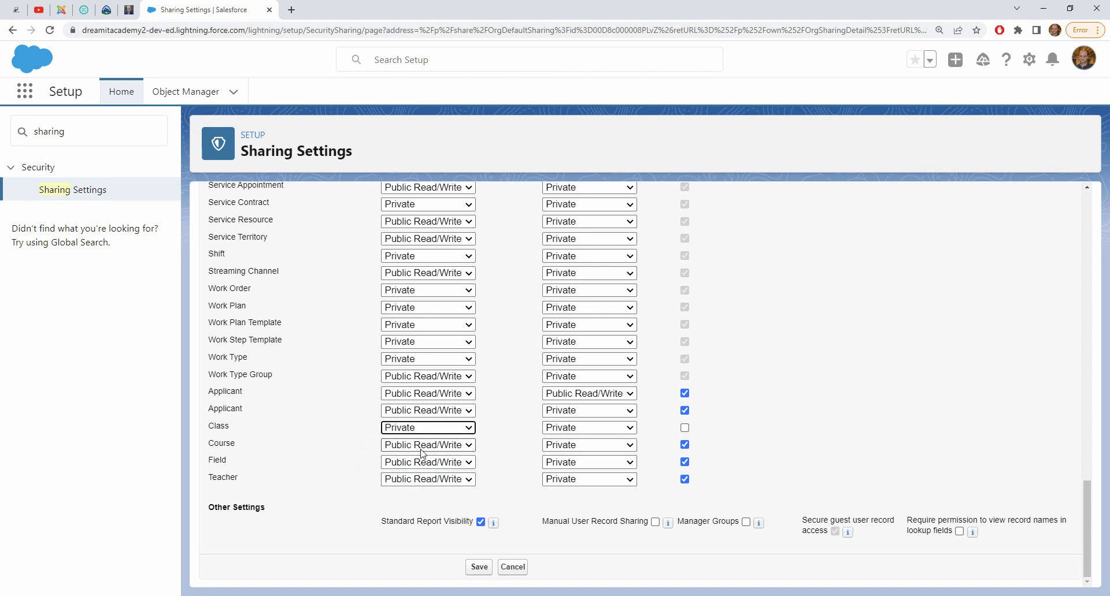
click(487, 568)
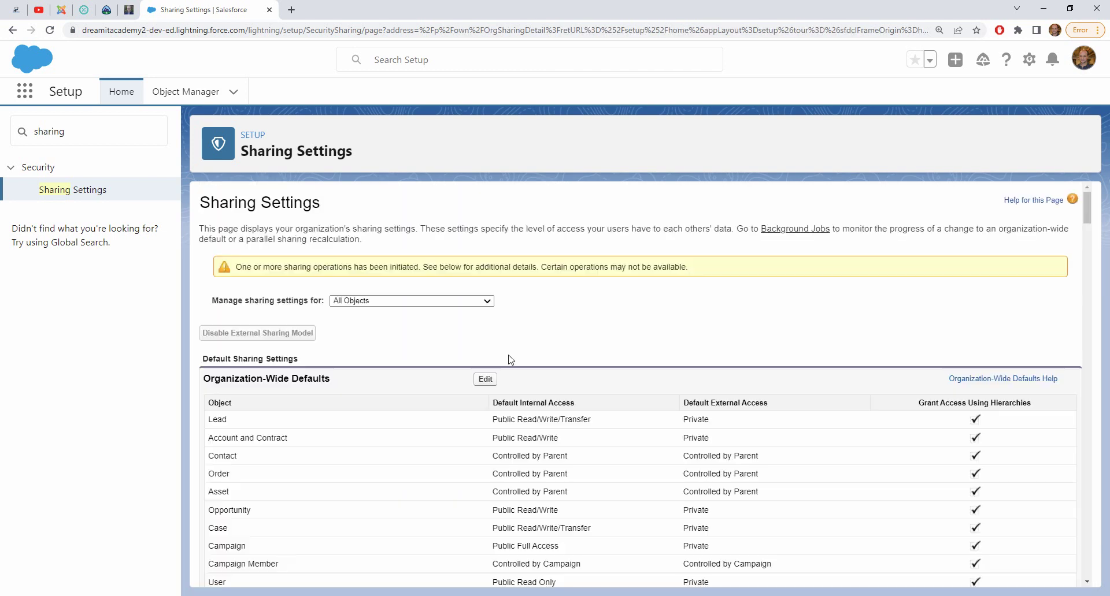
Reload the Classes list in the session of class 8-A's owner and check the Classes list in the session of class 5-A's owner
key(alt+Tab)
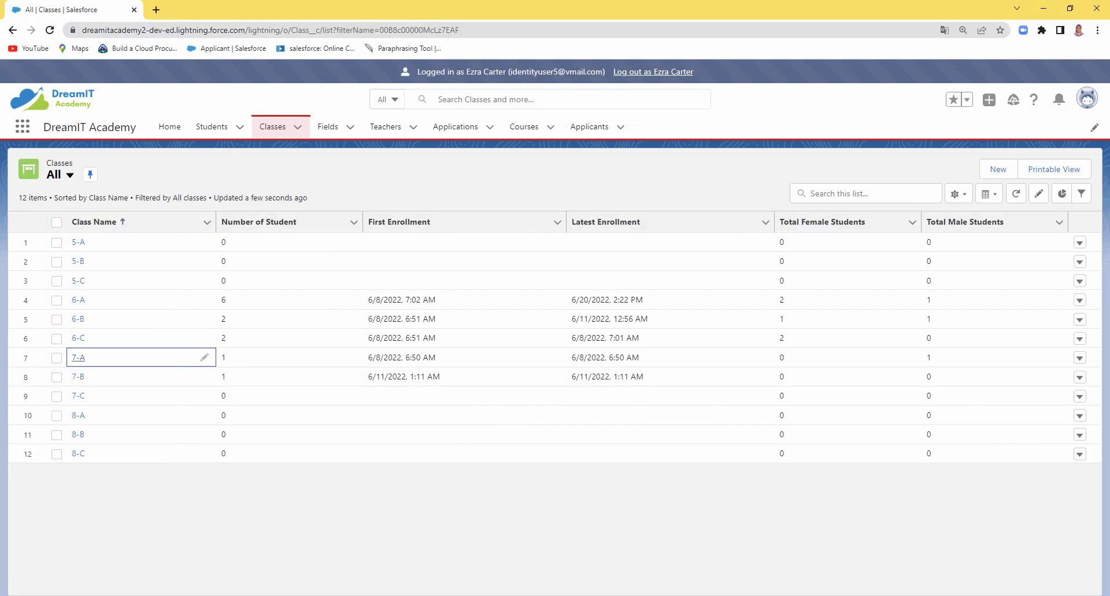
click(269, 132)
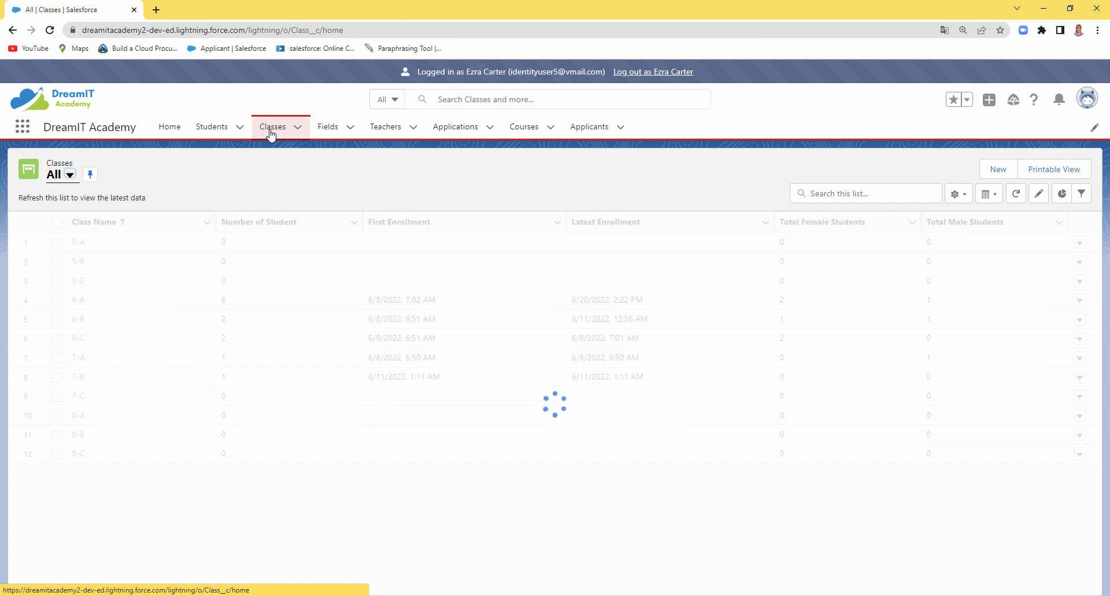
click(271, 131)
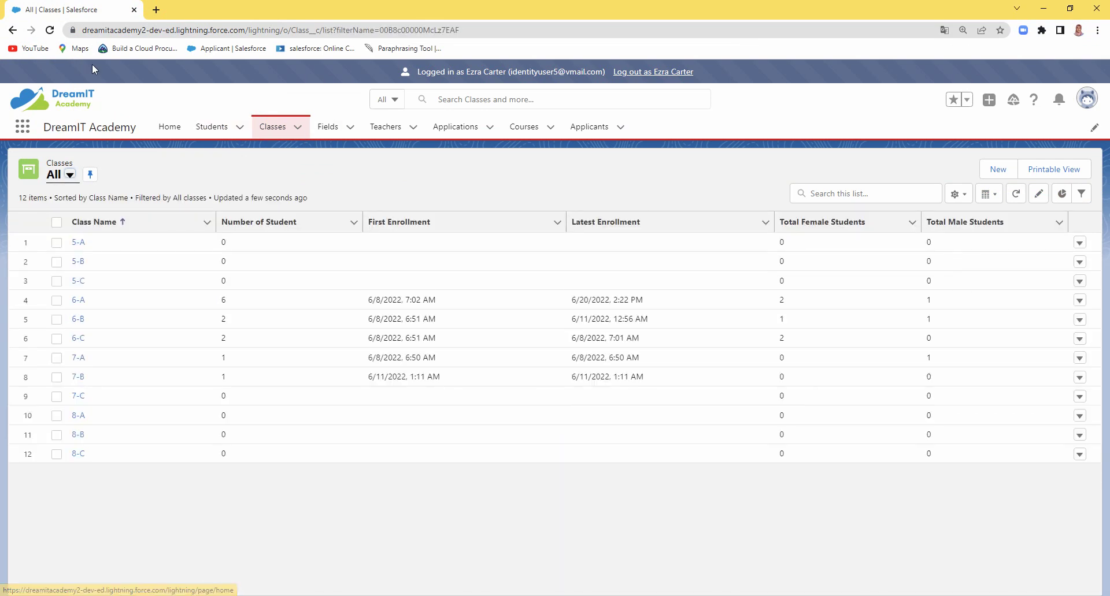
click(51, 31)
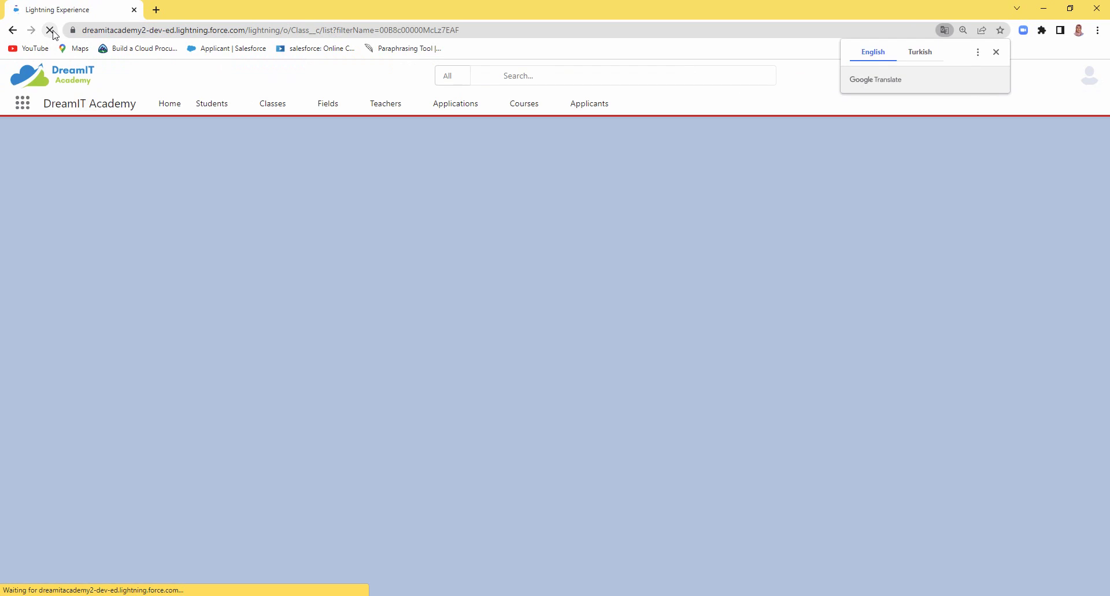
click(996, 52)
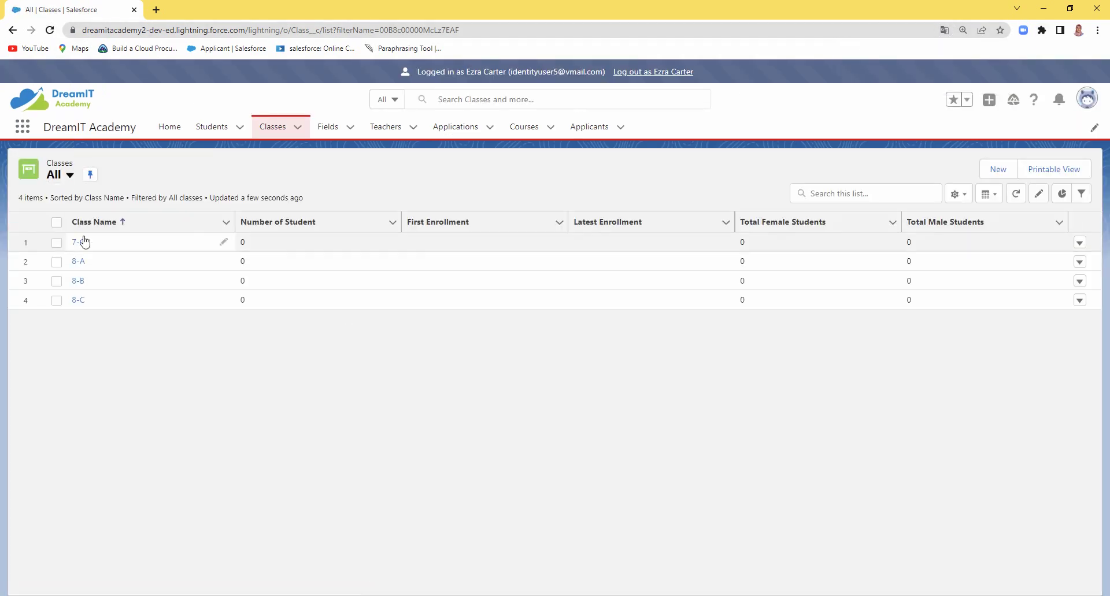
key(alt+Tab)
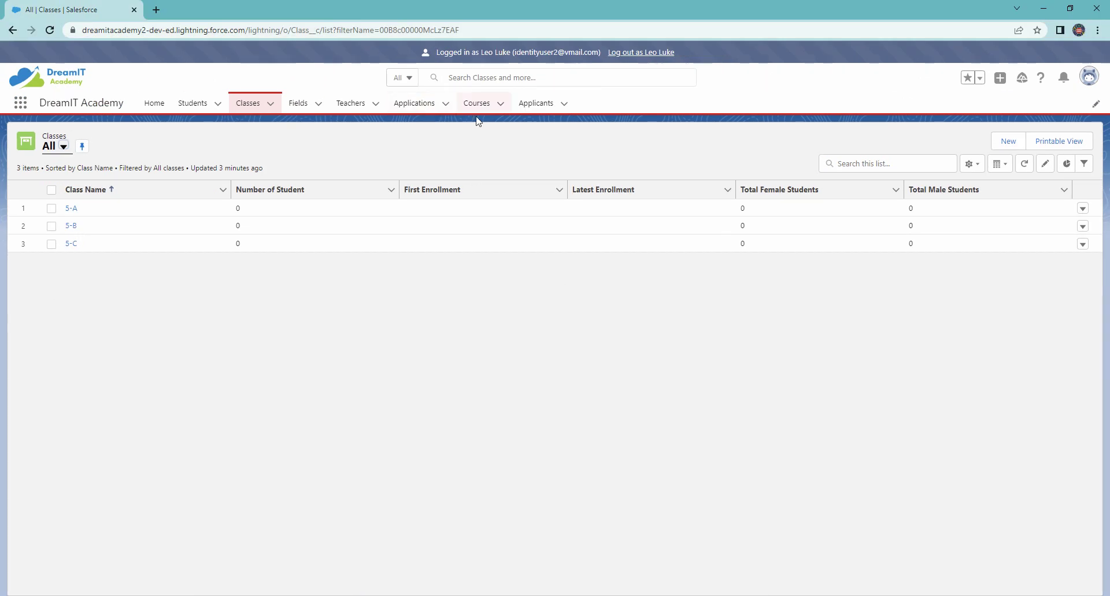
click(244, 109)
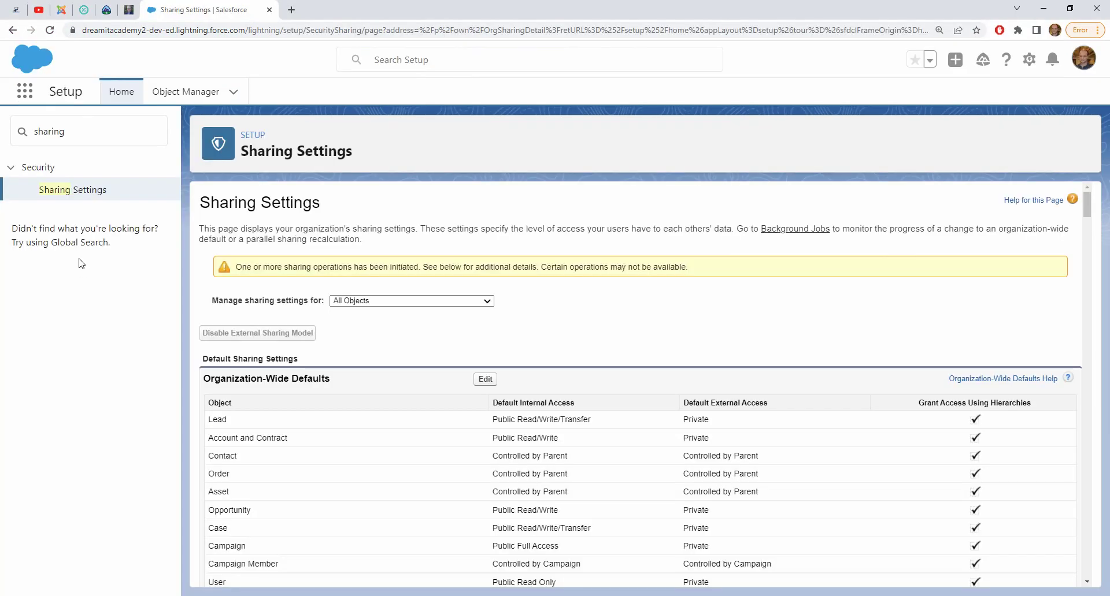
In the administrator's session, open Setup in a separate browser tab and go to the Roles page under Users
click(73, 130)
double_click(73, 129)
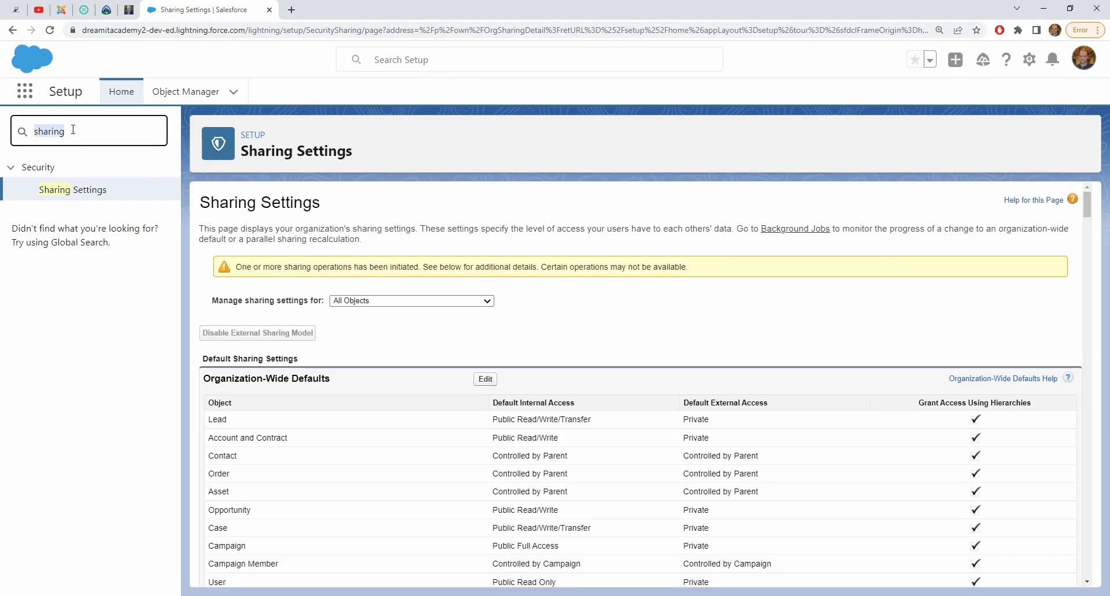
click(1028, 61)
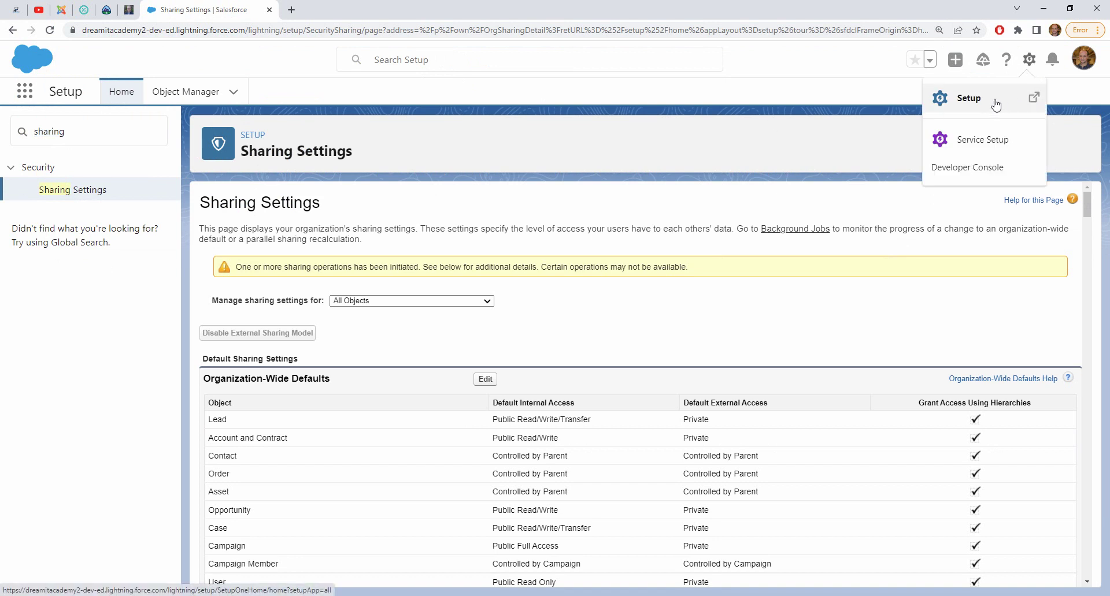
click(963, 102)
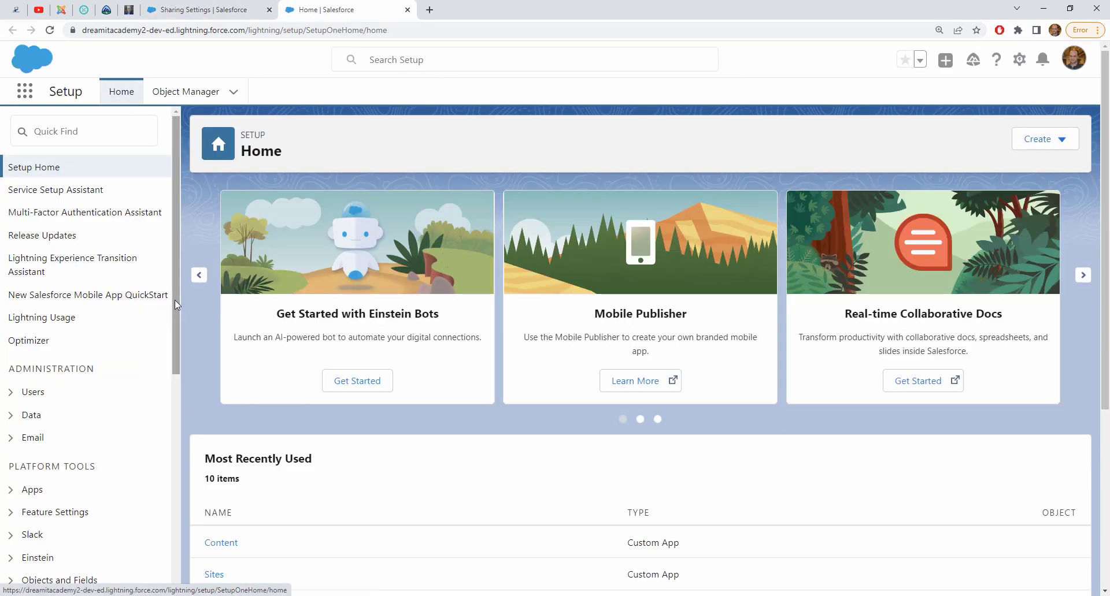
drag(175, 300, 176, 532)
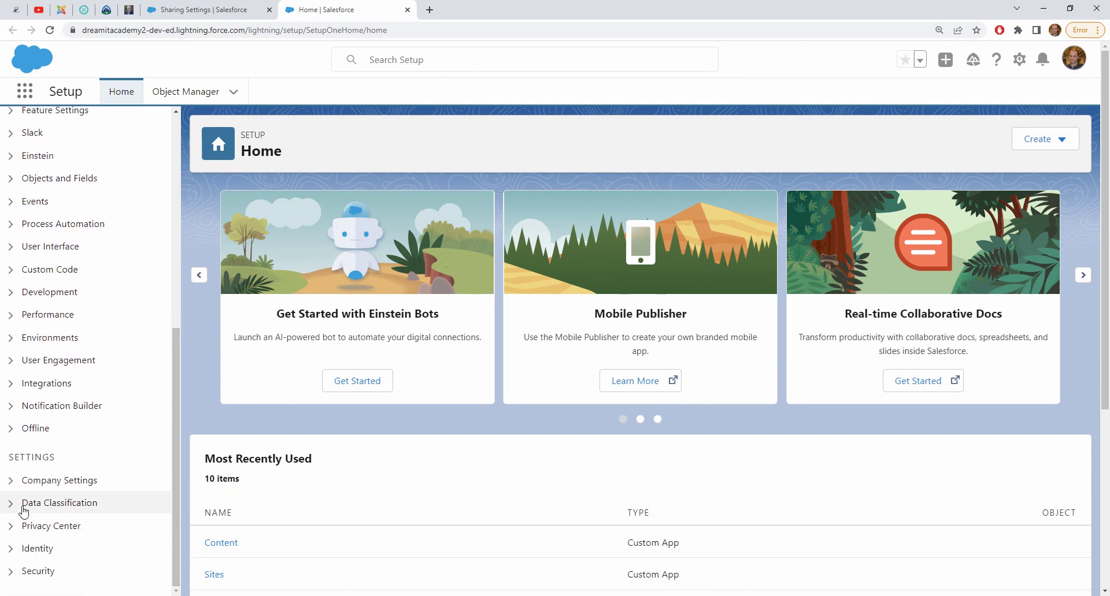
scroll(14, 490, up, 5)
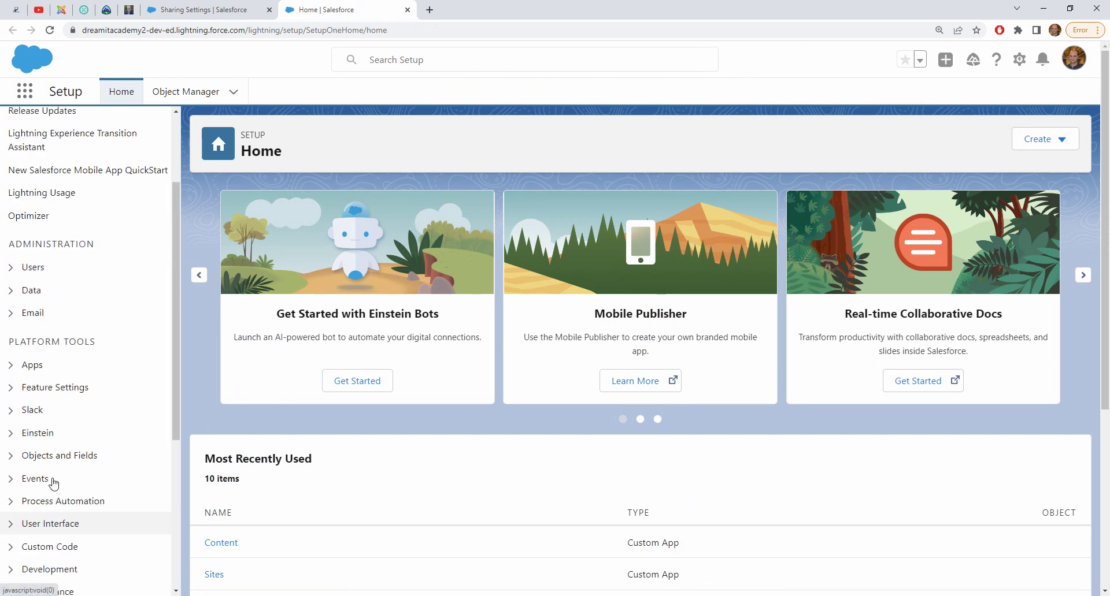
click(11, 279)
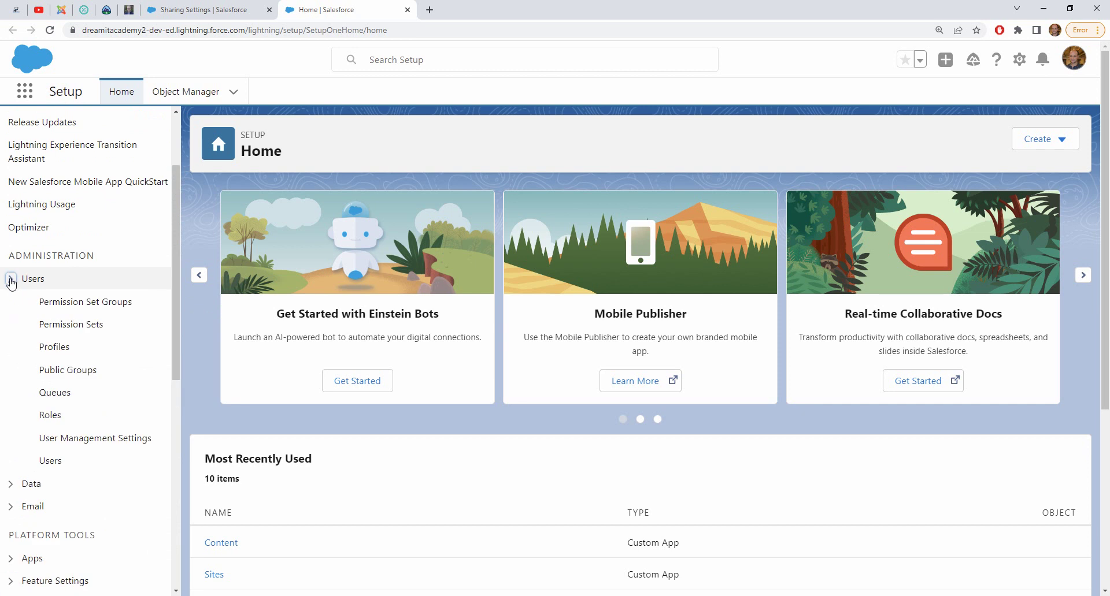
click(56, 418)
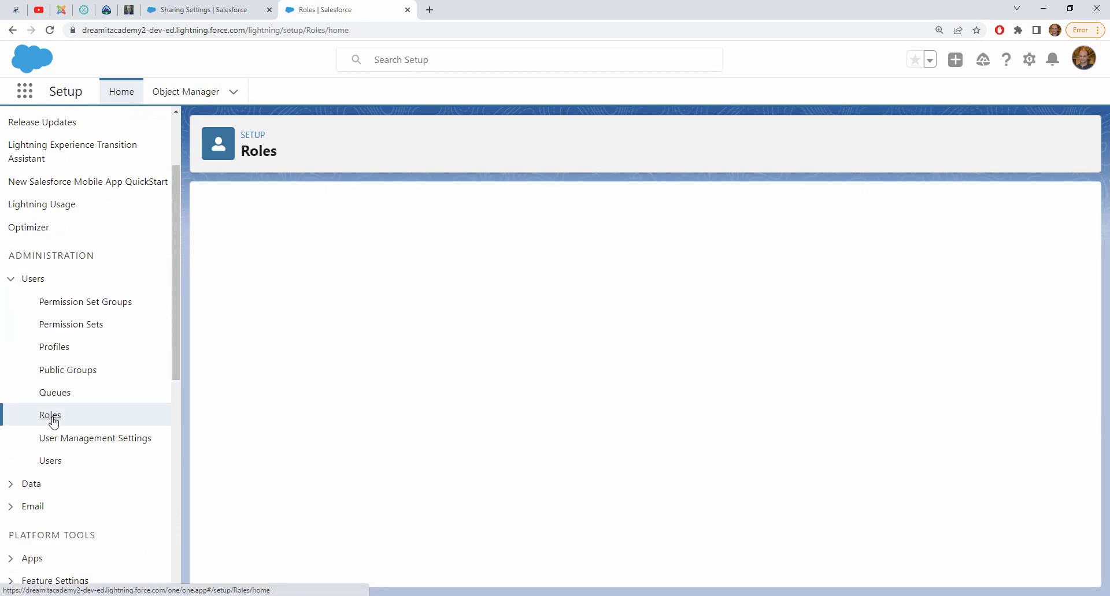
Check the roles assigned in the Users list and expand the CEO branch of the role hierarchy
click(56, 462)
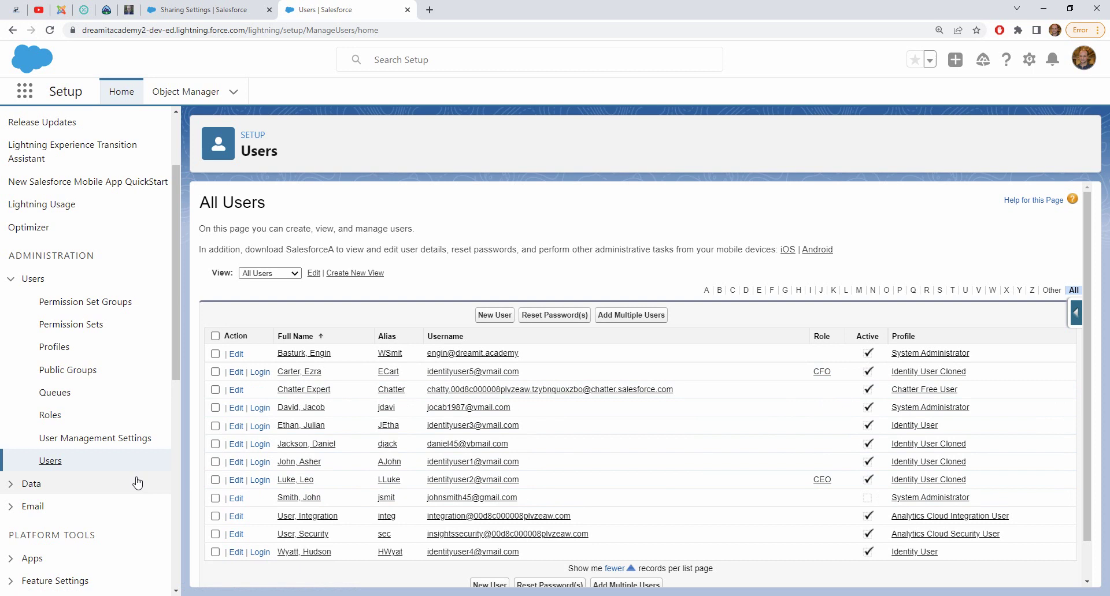
click(57, 413)
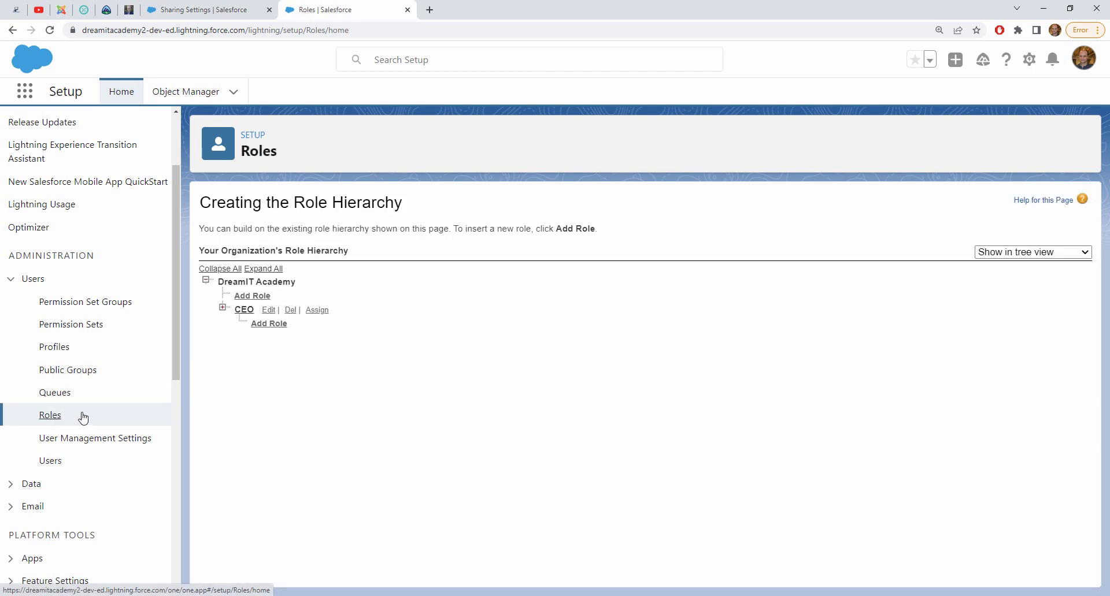
click(223, 307)
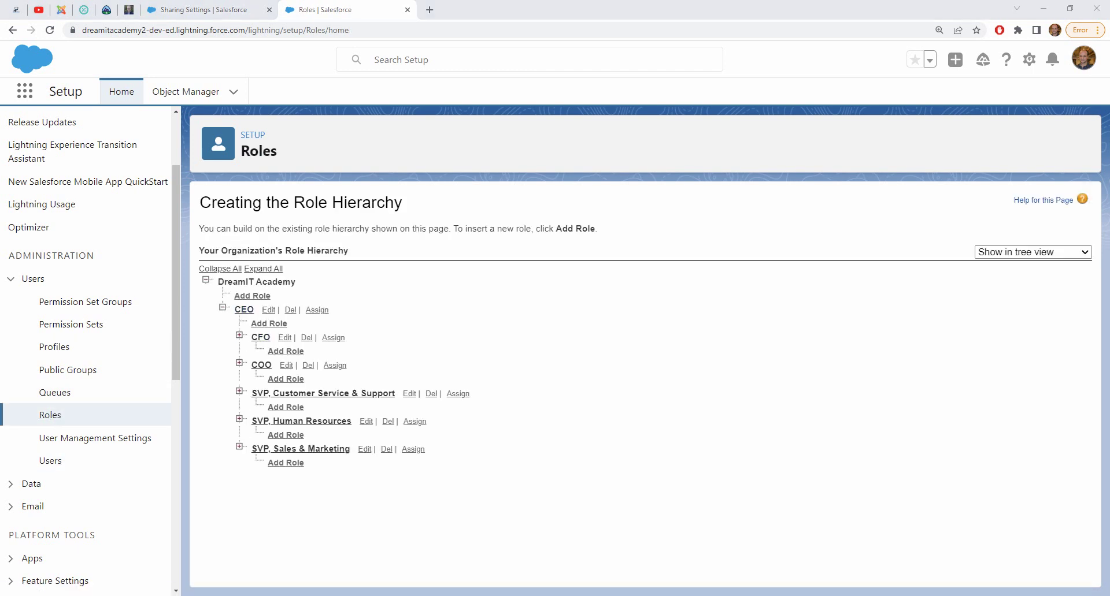
Mark the CEO and CFO roles with the pen, view the Classes list in the CFO user's session, and clear the marks
mouse_move(265, 305)
mouse_down()
mouse_move(230, 316)
mouse_move(366, 299)
mouse_up()
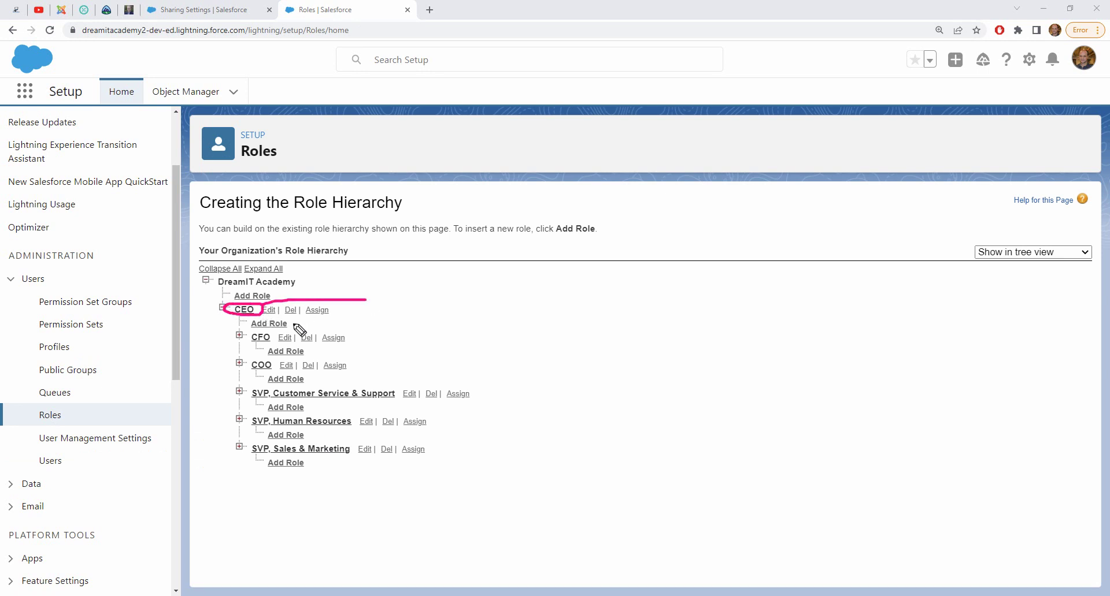
mouse_move(276, 324)
mouse_down()
mouse_move(250, 345)
mouse_move(380, 324)
mouse_up()
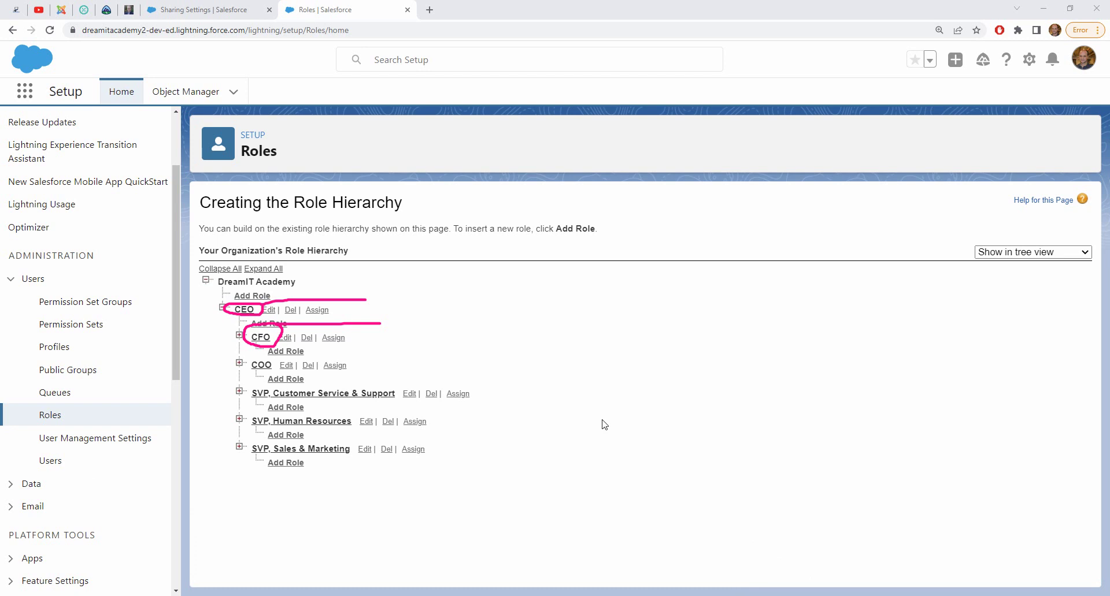
click(740, 594)
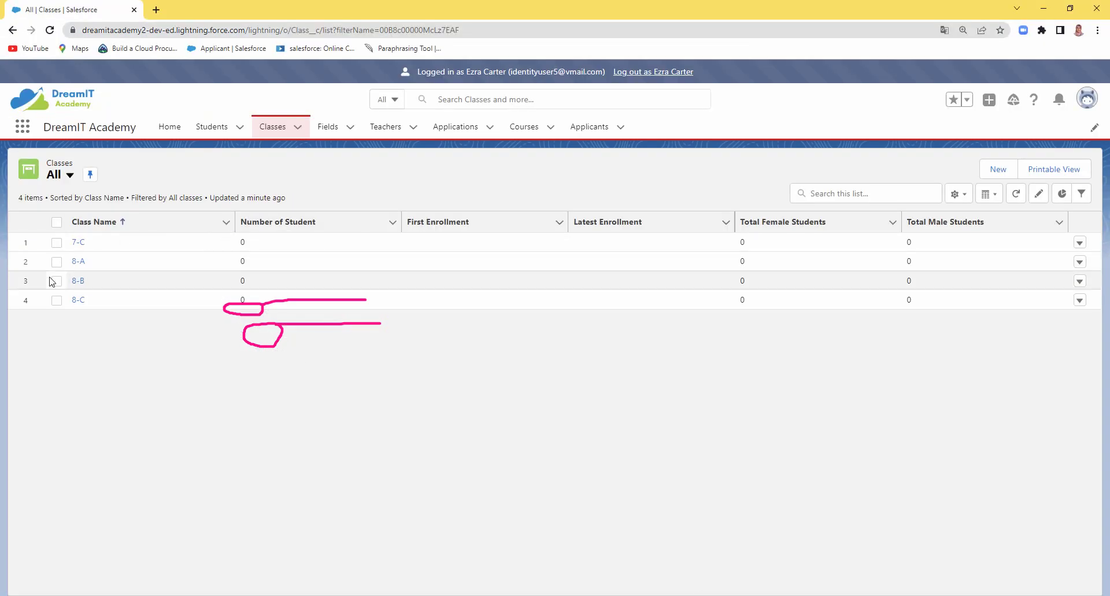
key(Escape)
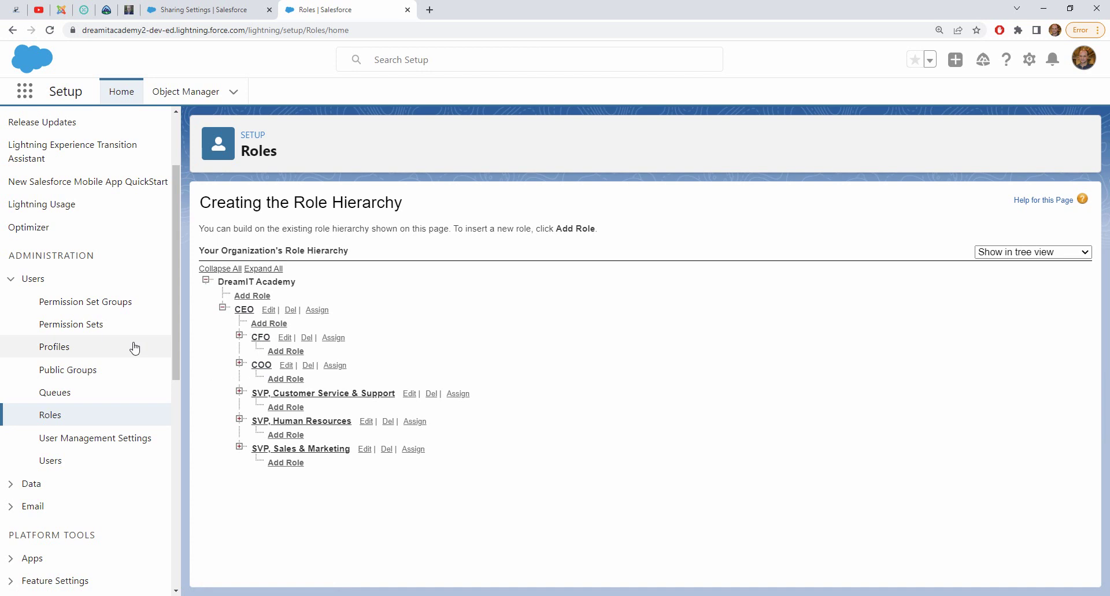
In the administrator's Sharing Settings, enable Grant Access Using Hierarchies for the Class object in the organization-wide defaults and save
click(178, 7)
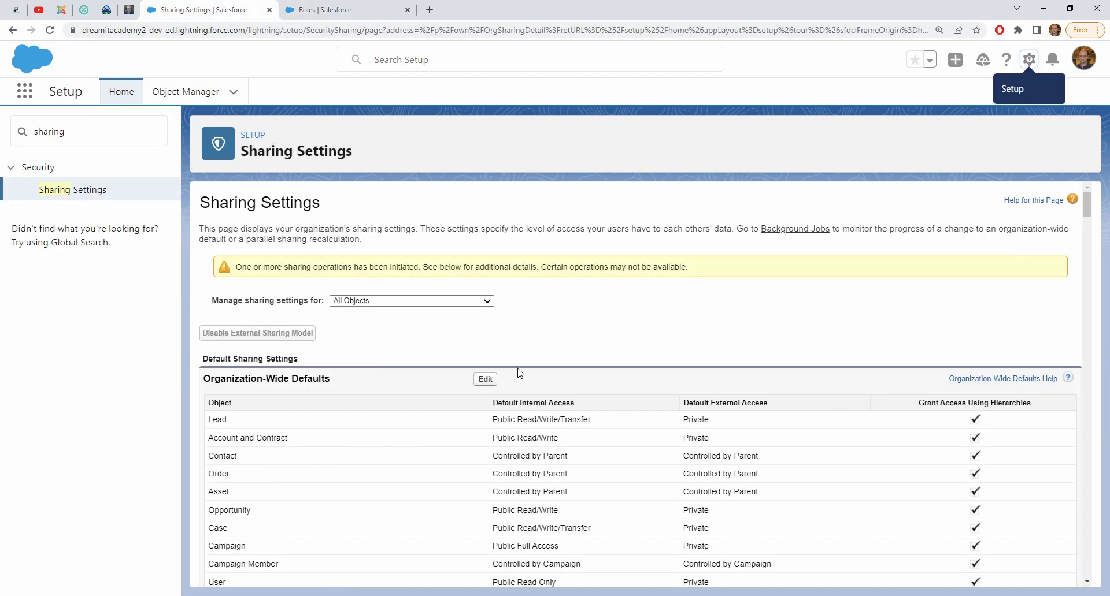
click(485, 379)
drag(1094, 274, 1094, 564)
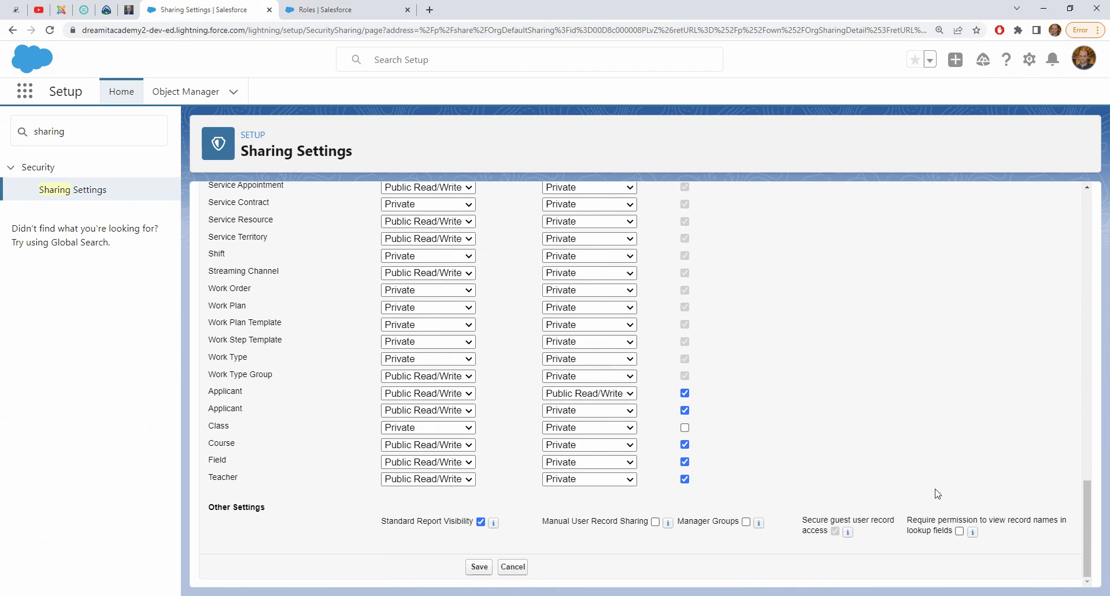
drag(1086, 519, 795, 284)
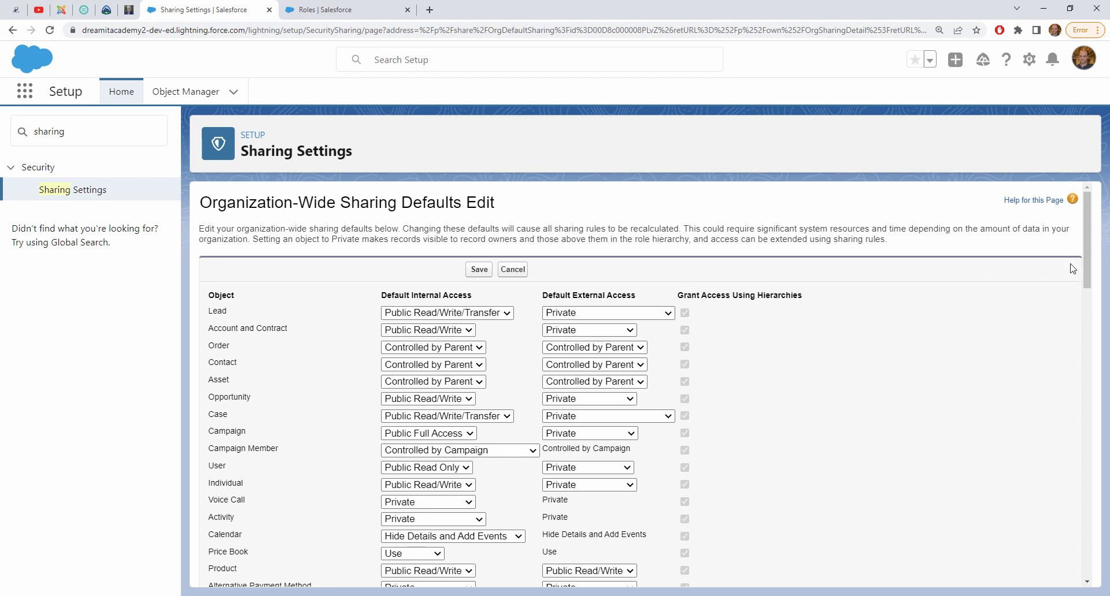
drag(1086, 259, 1061, 570)
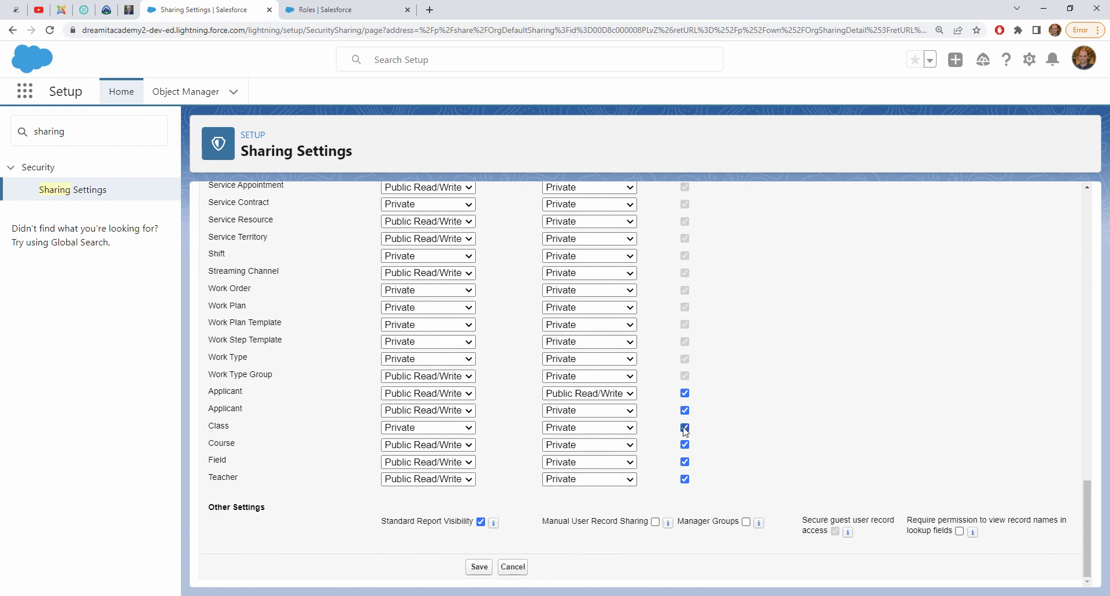
click(479, 567)
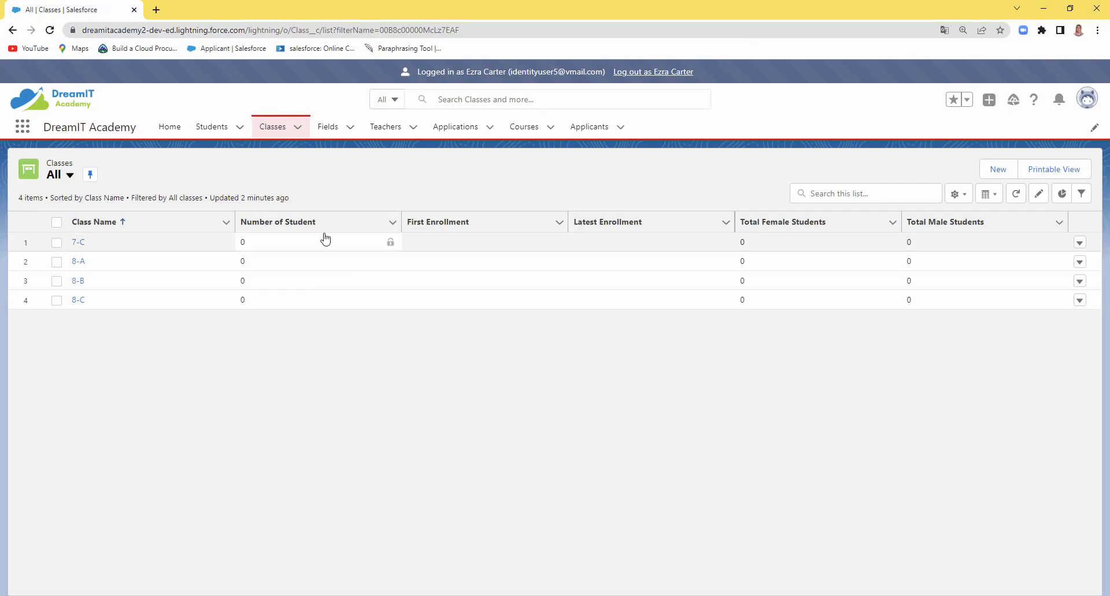
Open and reload the Classes list in the CFO user's session to check which classes are accessible
click(276, 129)
click(51, 31)
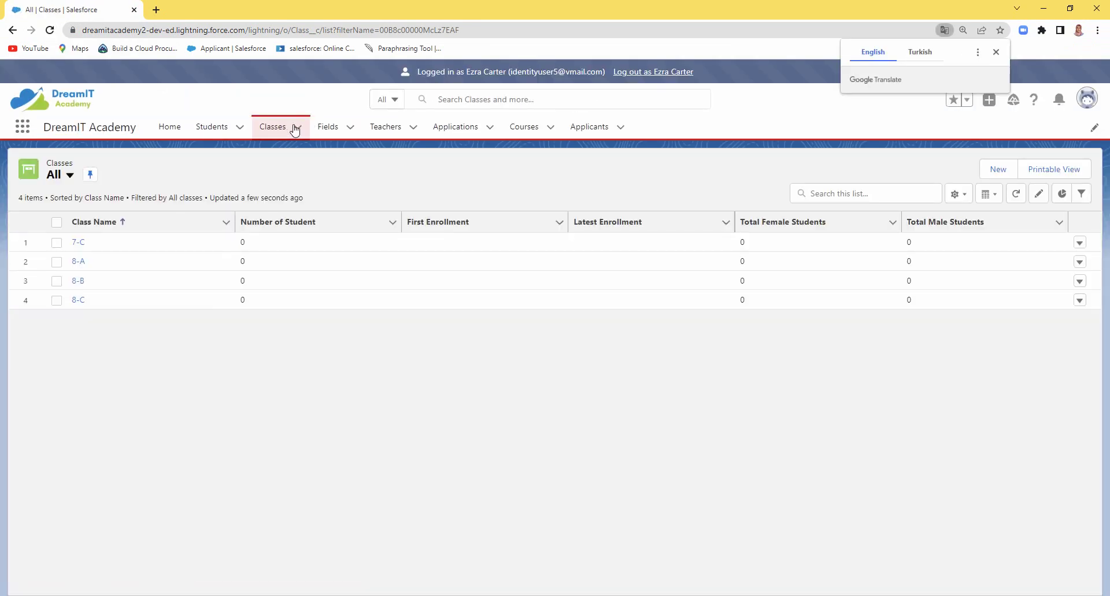
Reload the Classes list in the CFO user's session and refresh it in the CEO user's session to compare accessible classes
click(278, 128)
click(278, 128)
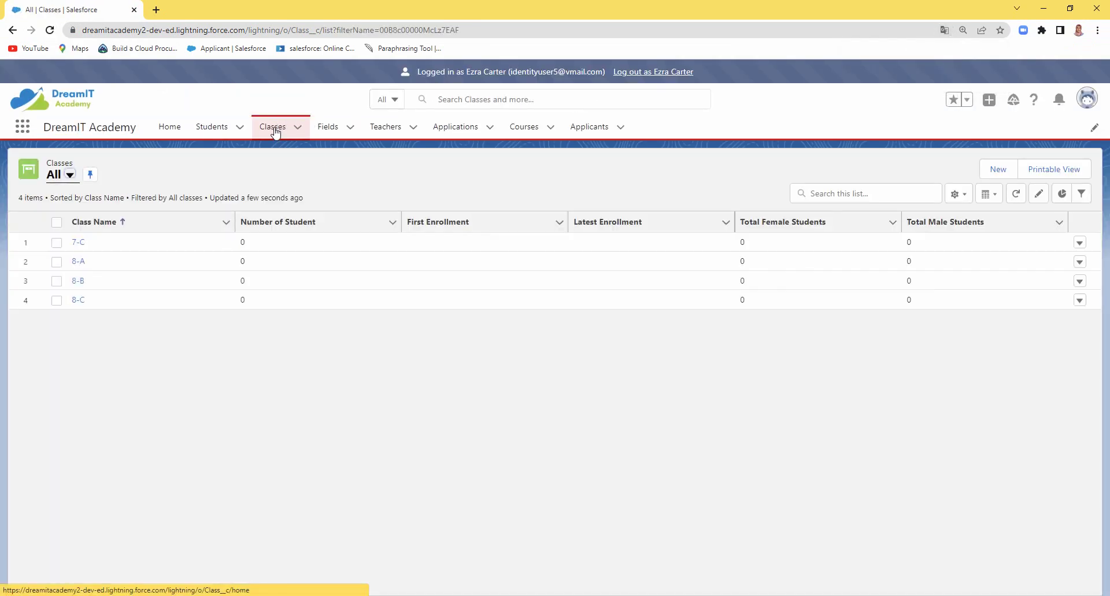
click(50, 30)
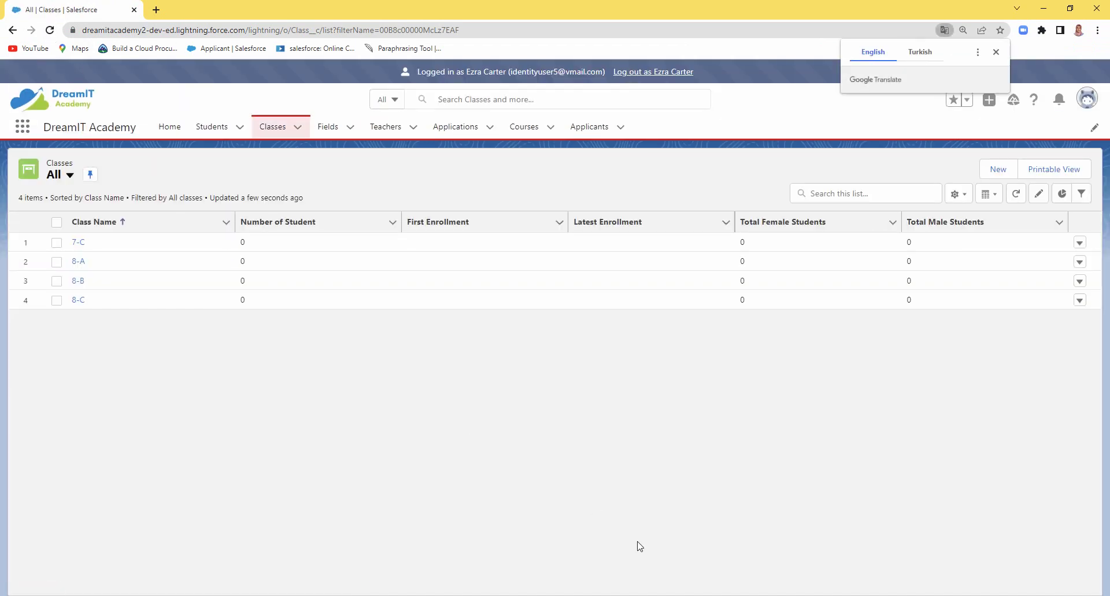
key(alt+Tab)
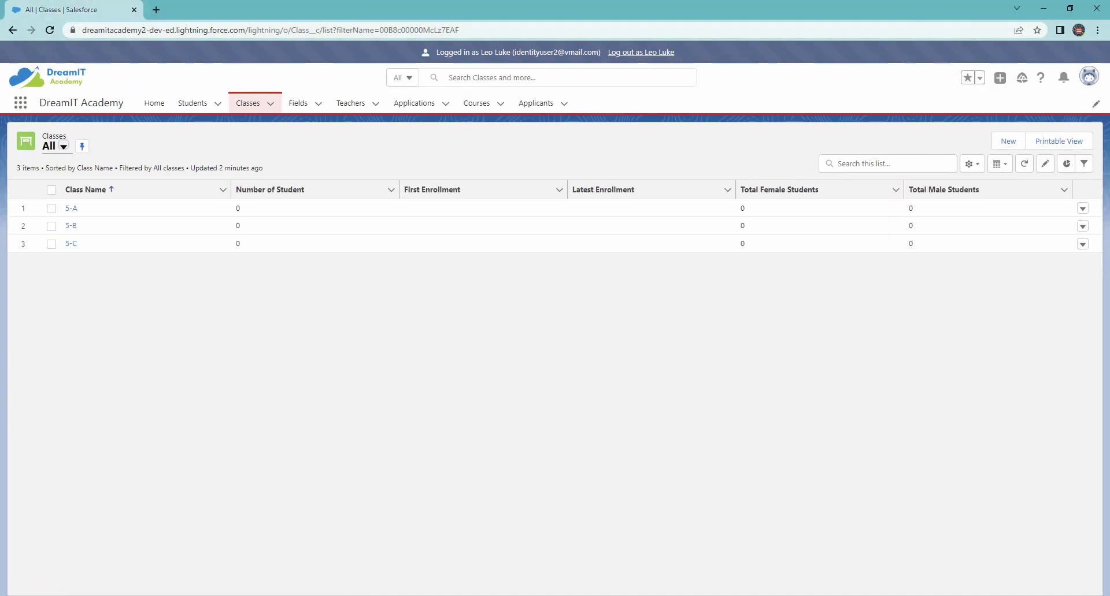
click(248, 105)
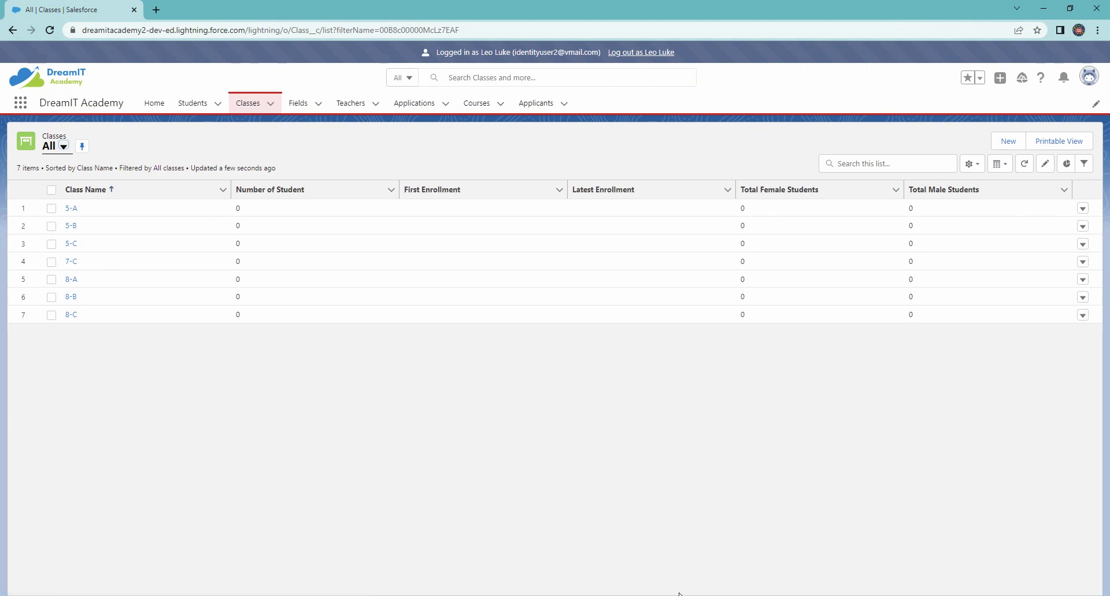
Review the role hierarchy and the roles in the All Users list in the administrator's session
key(alt+Tab)
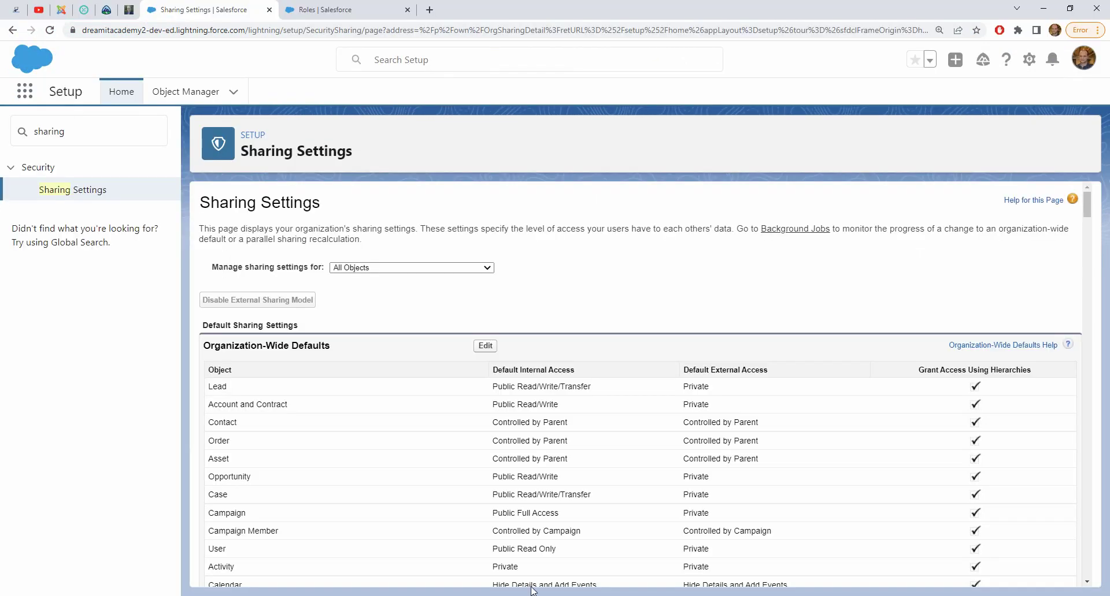
click(315, 8)
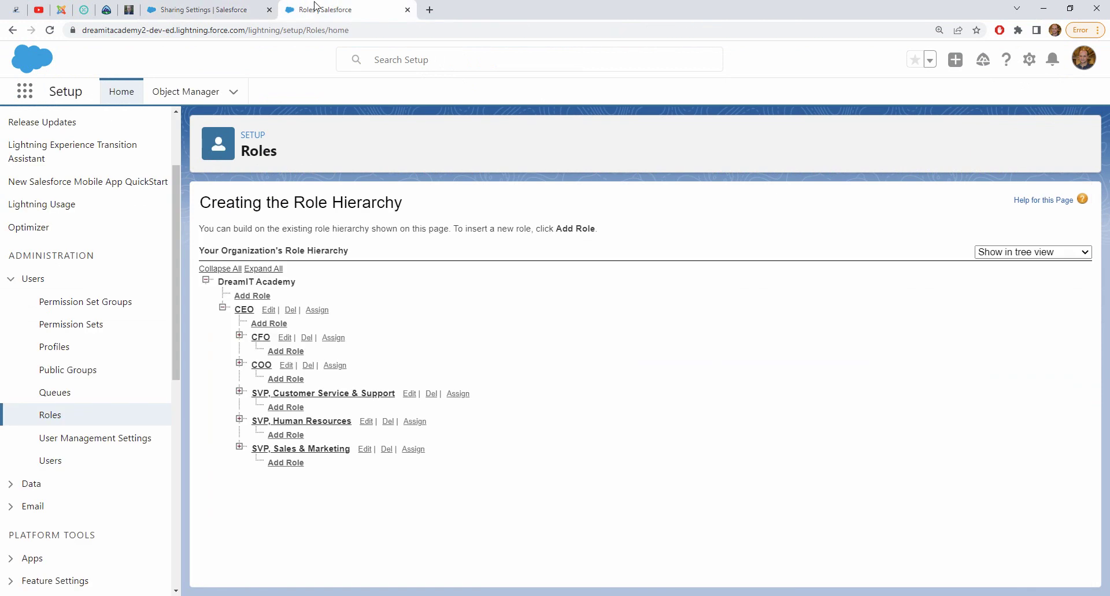
click(58, 462)
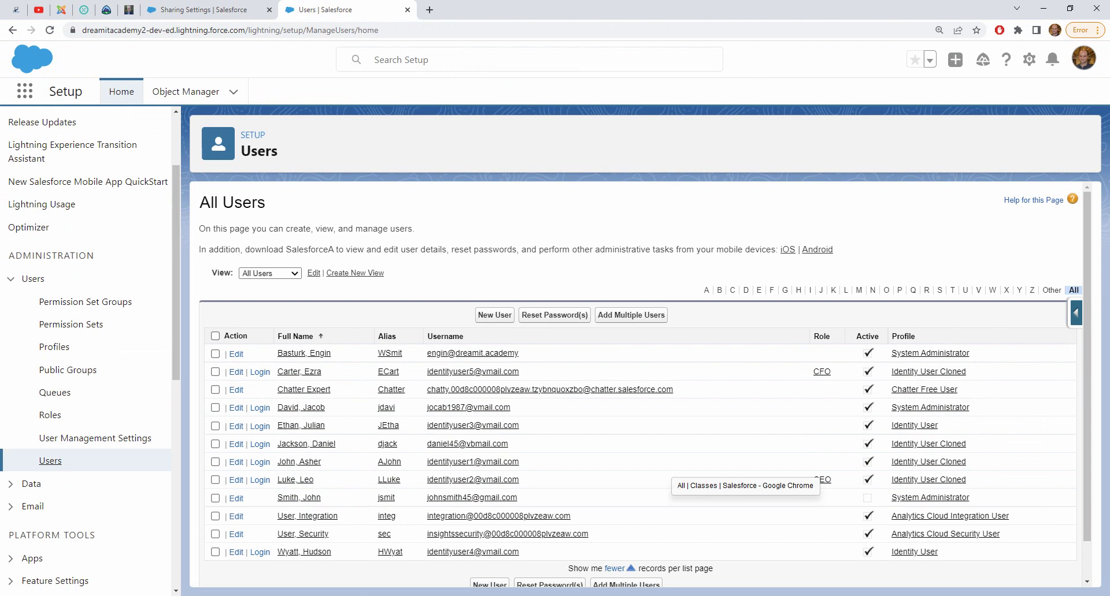
Open class 8-A in the CEO user's session and check its owner
key(alt+Tab)
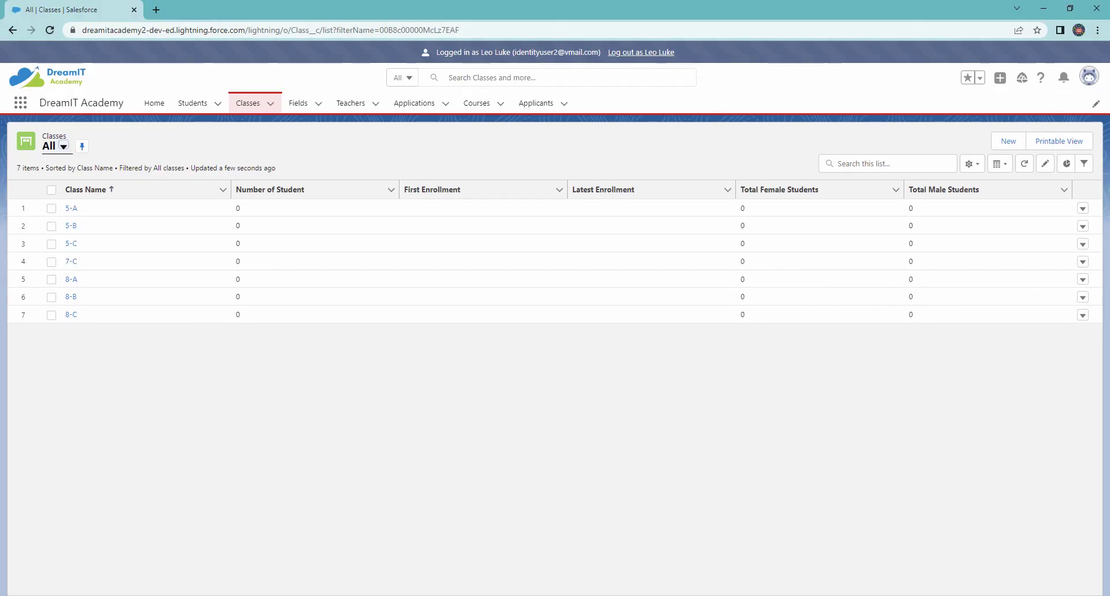
click(70, 279)
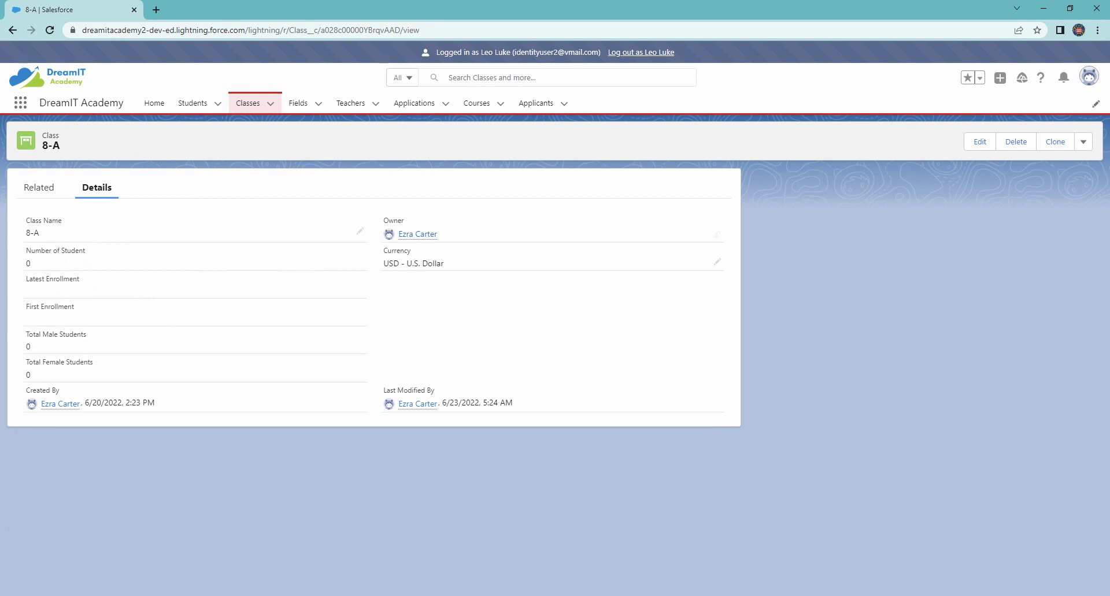
mouse_move(459, 228)
mouse_down()
mouse_move(414, 218)
mouse_move(465, 230)
mouse_up()
Open the organization-wide defaults for editing in the administrator's session to review the Class row, and reopen the Classes list in the CEO user's session
key(alt+Tab)
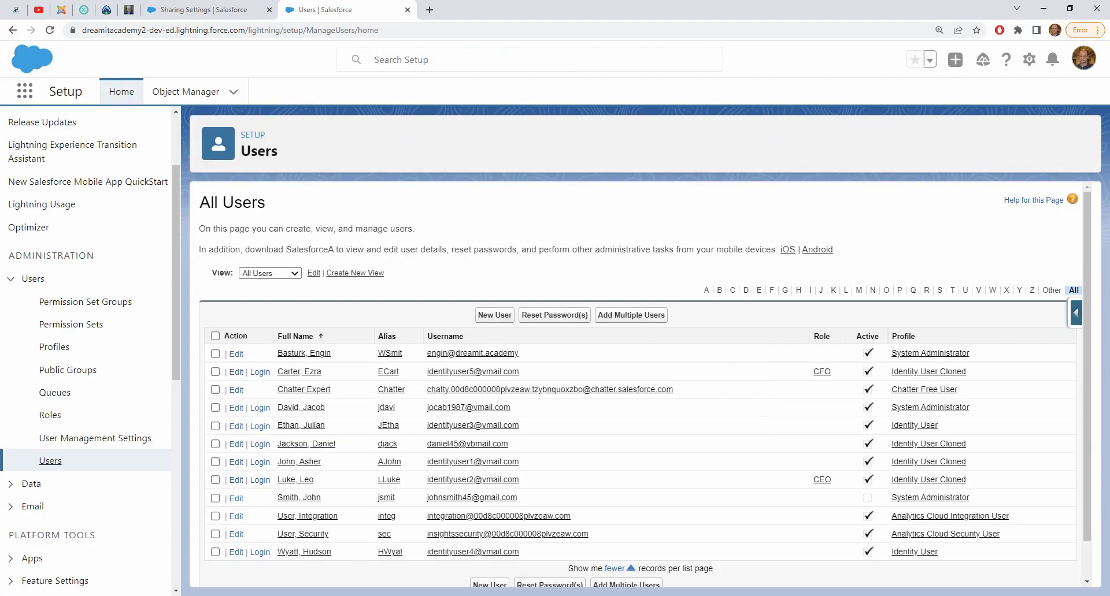
scroll(371, 467, down, 1)
click(201, 6)
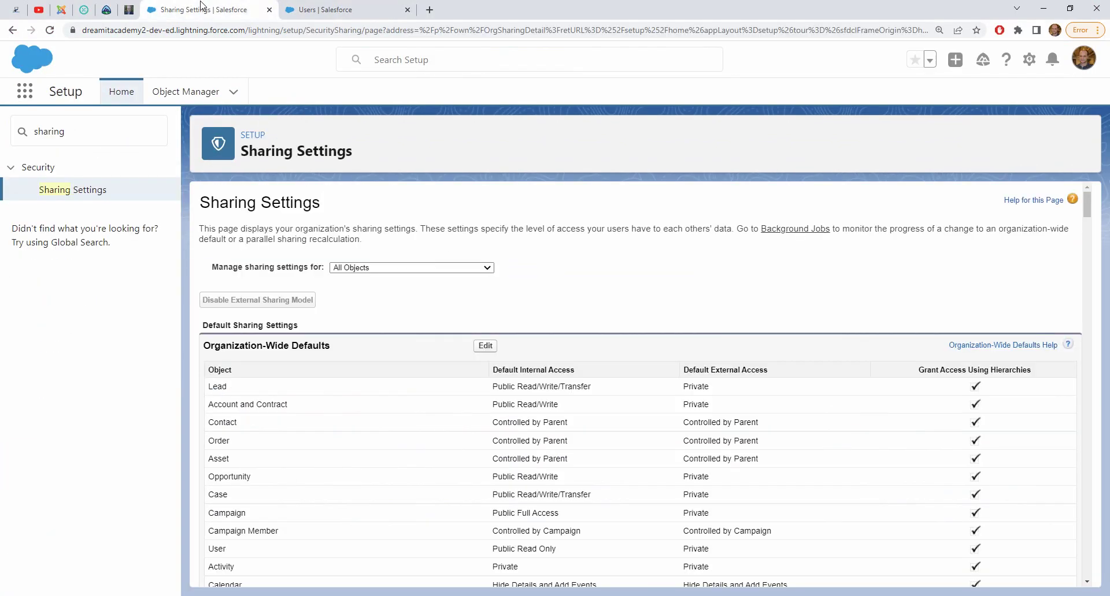
click(485, 346)
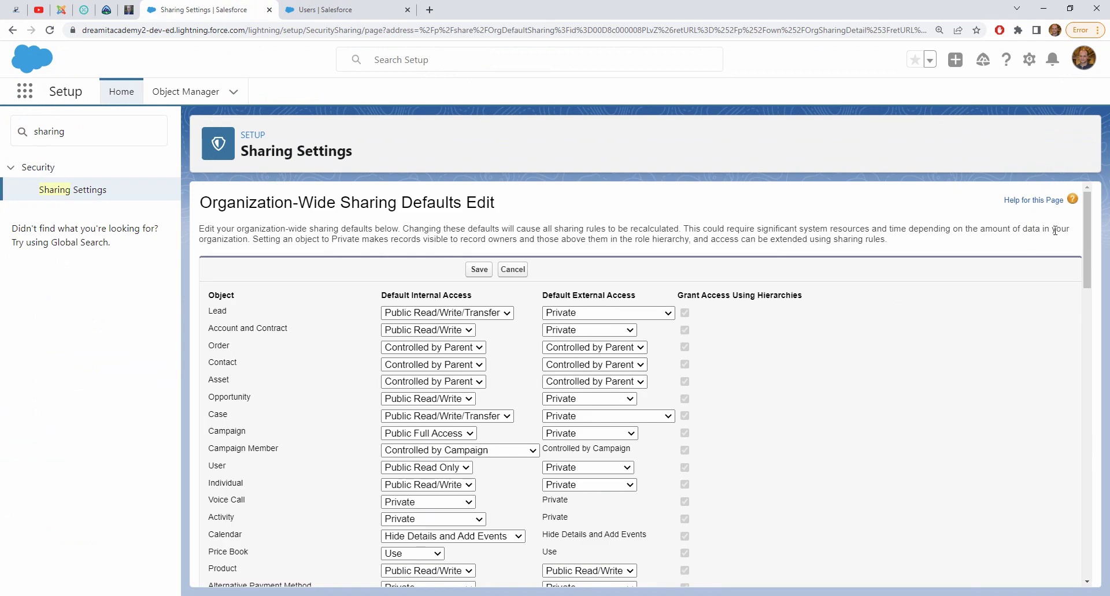
drag(1087, 236, 1087, 525)
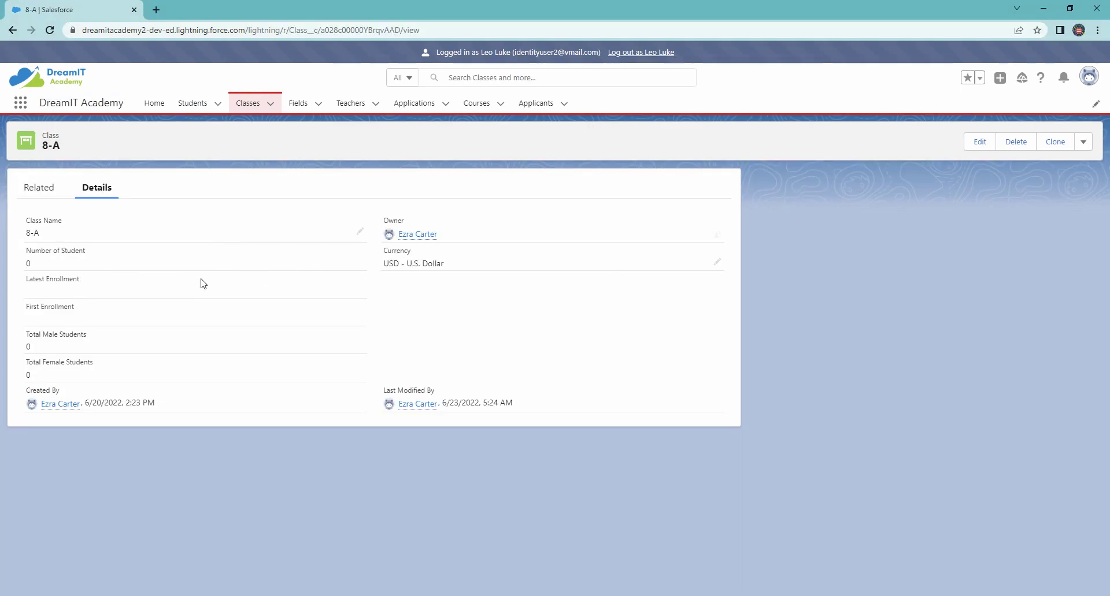
click(246, 106)
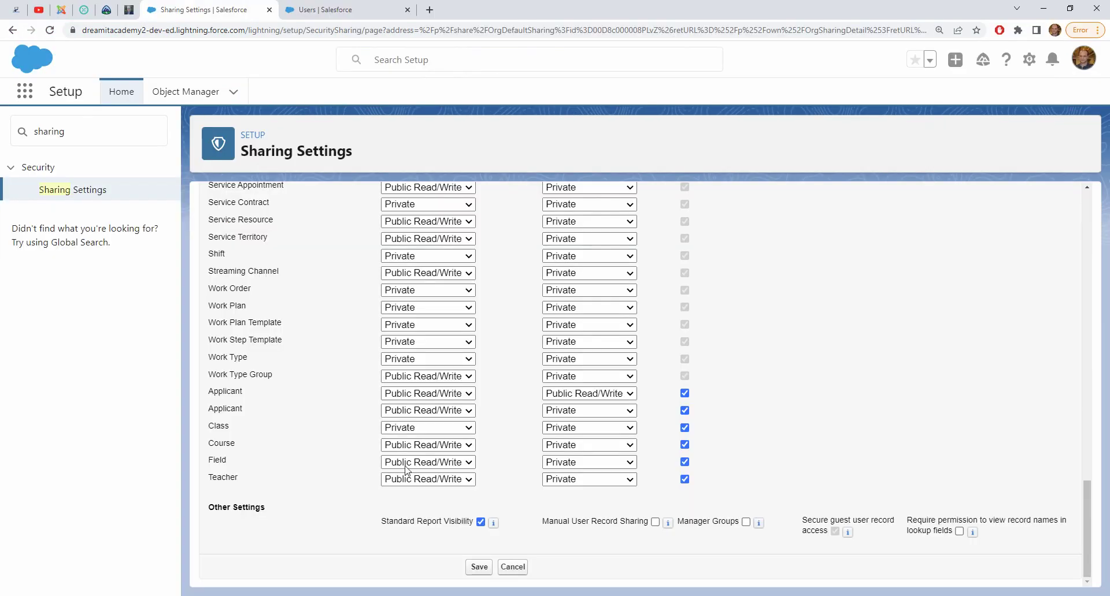
In the administrator's Users list, set the CFO user's role to CEO, save, and open the original CEO user's record for editing
click(317, 13)
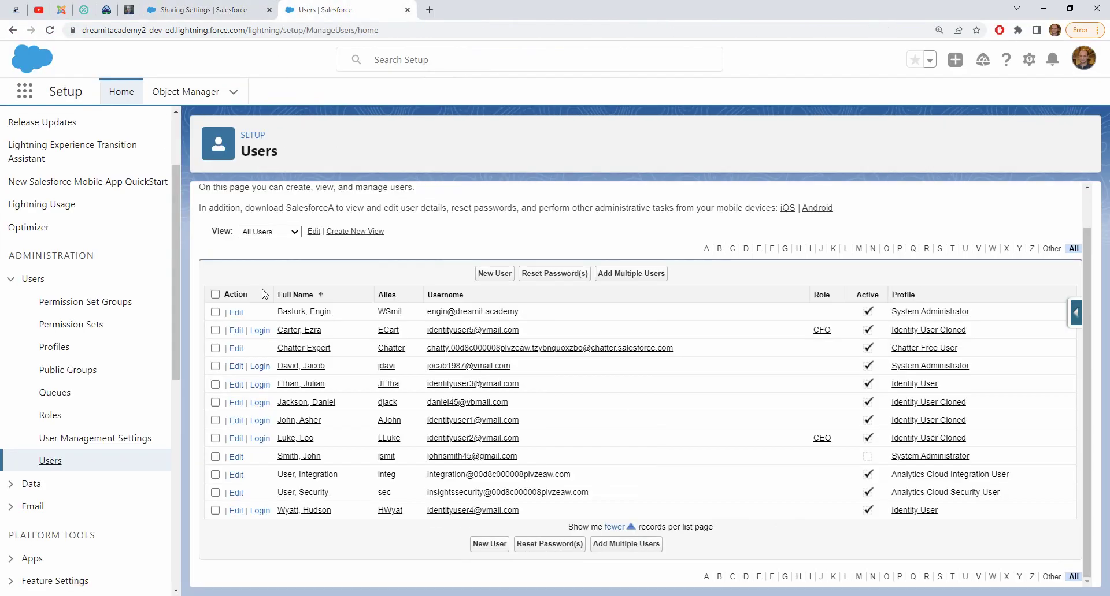
click(237, 331)
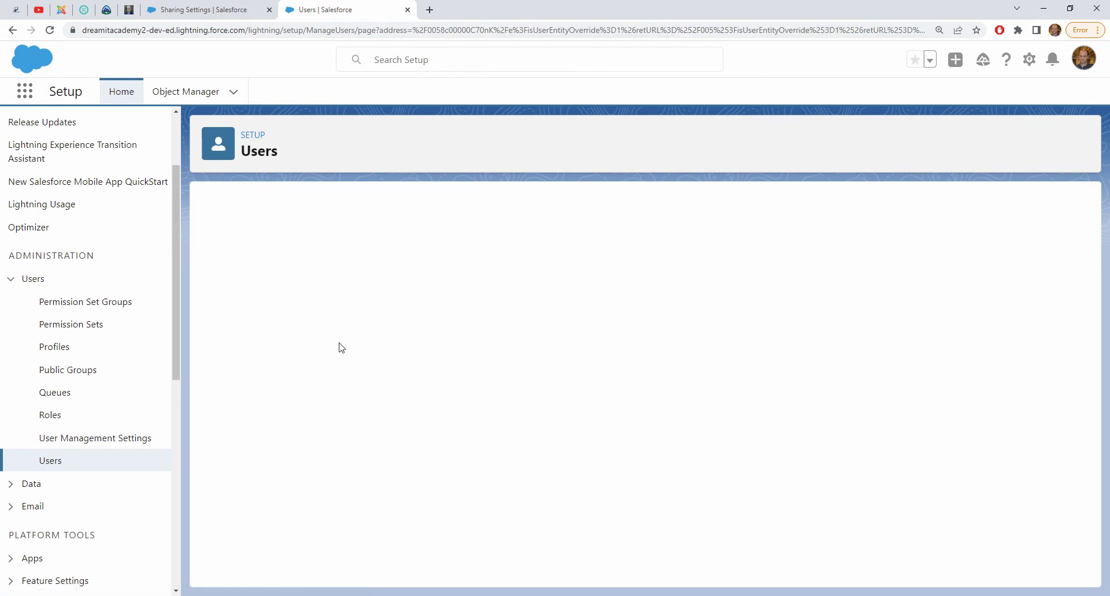
click(826, 288)
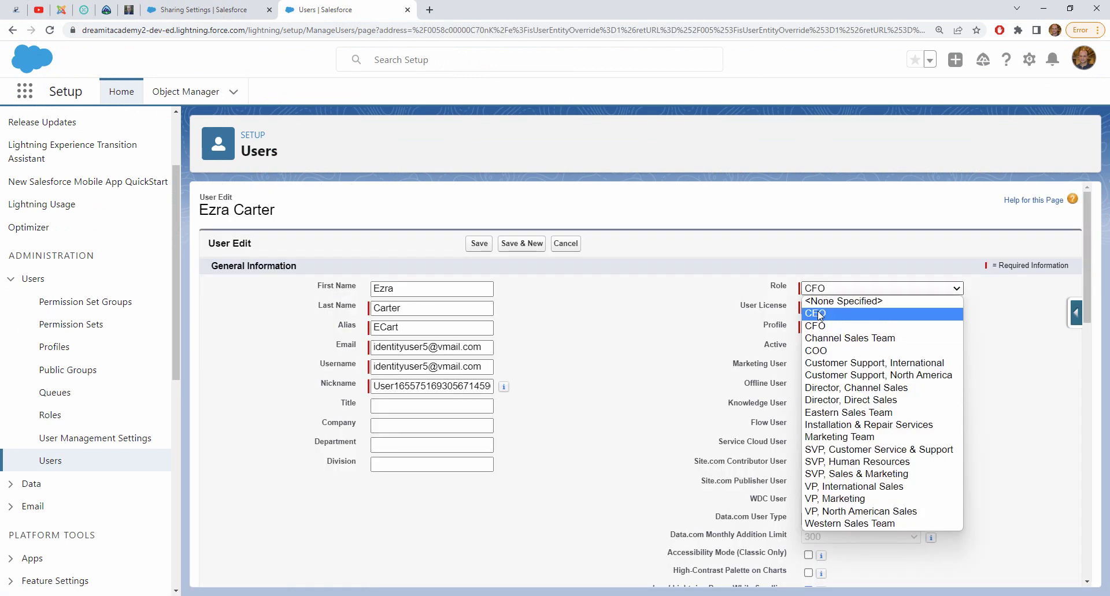
click(820, 314)
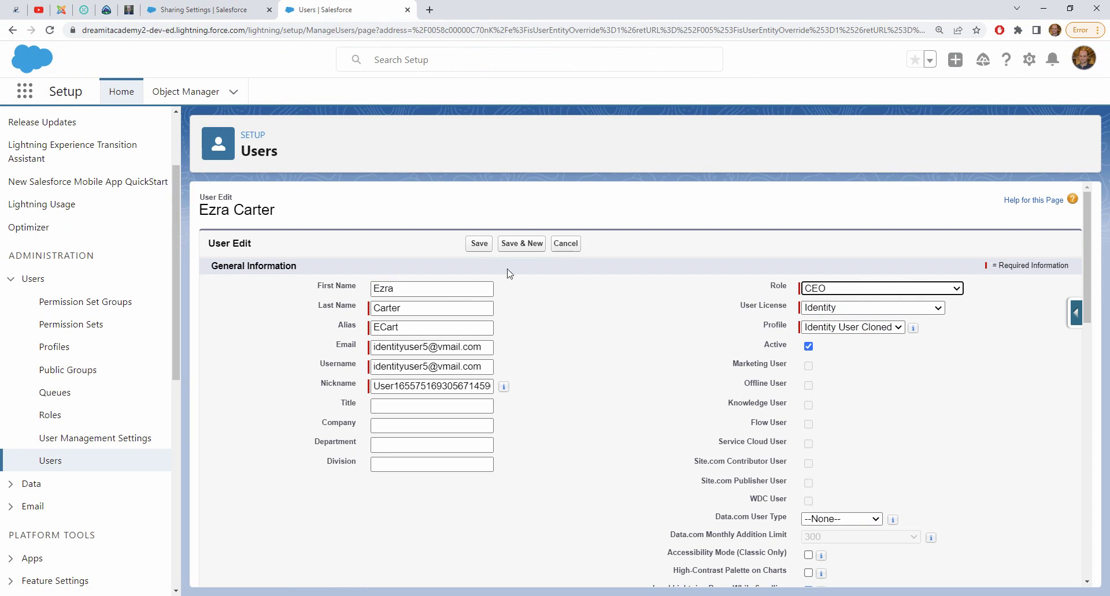
click(477, 245)
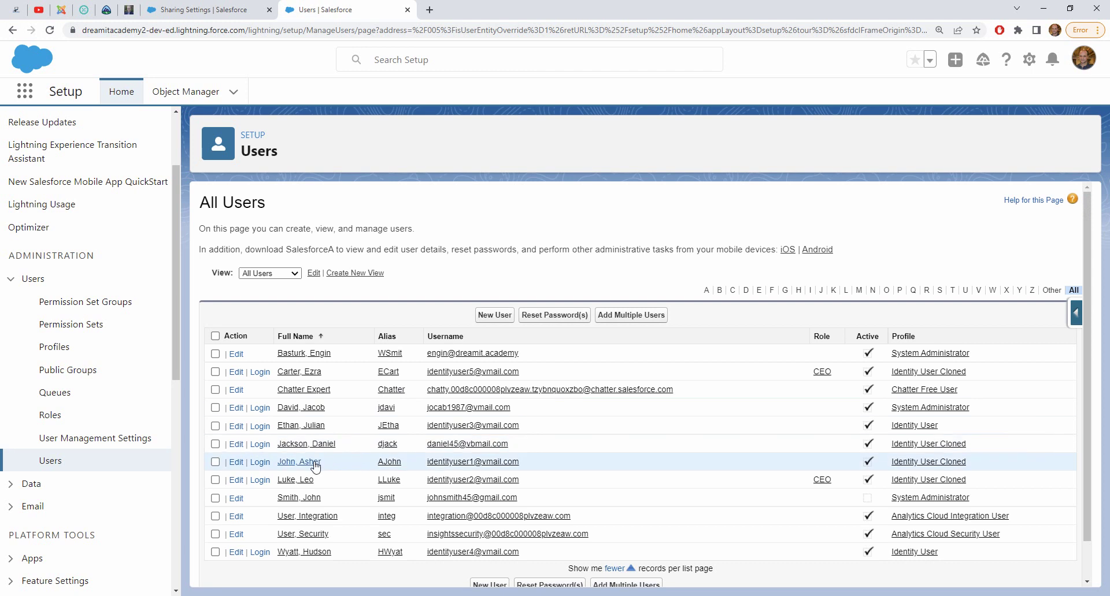
click(235, 480)
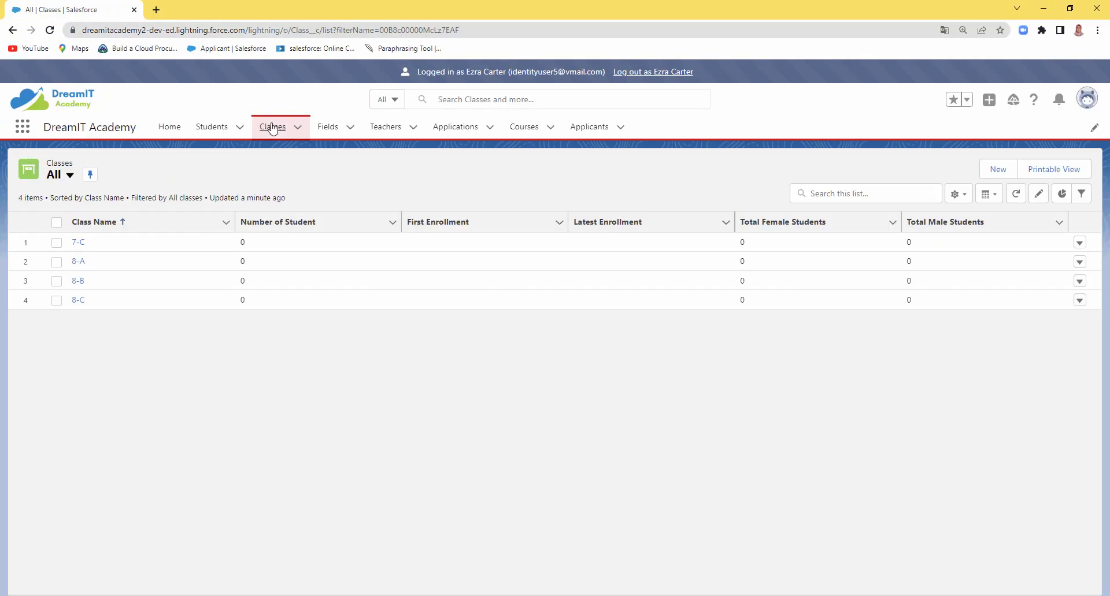
Reload the Classes list in the sessions of both users with the CEO role to compare which classes each can access
click(272, 129)
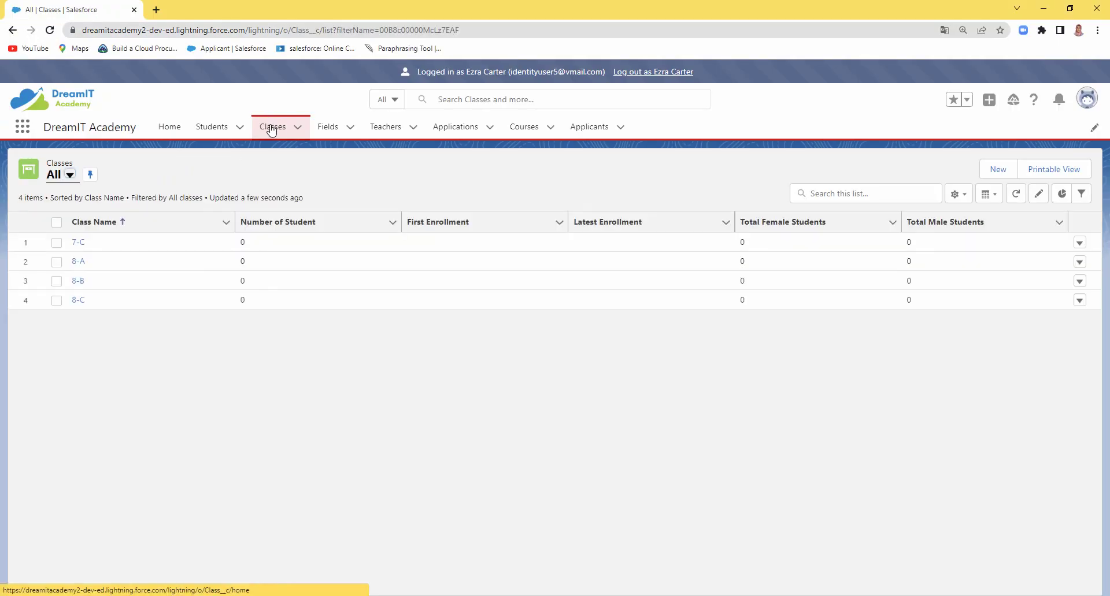
click(272, 130)
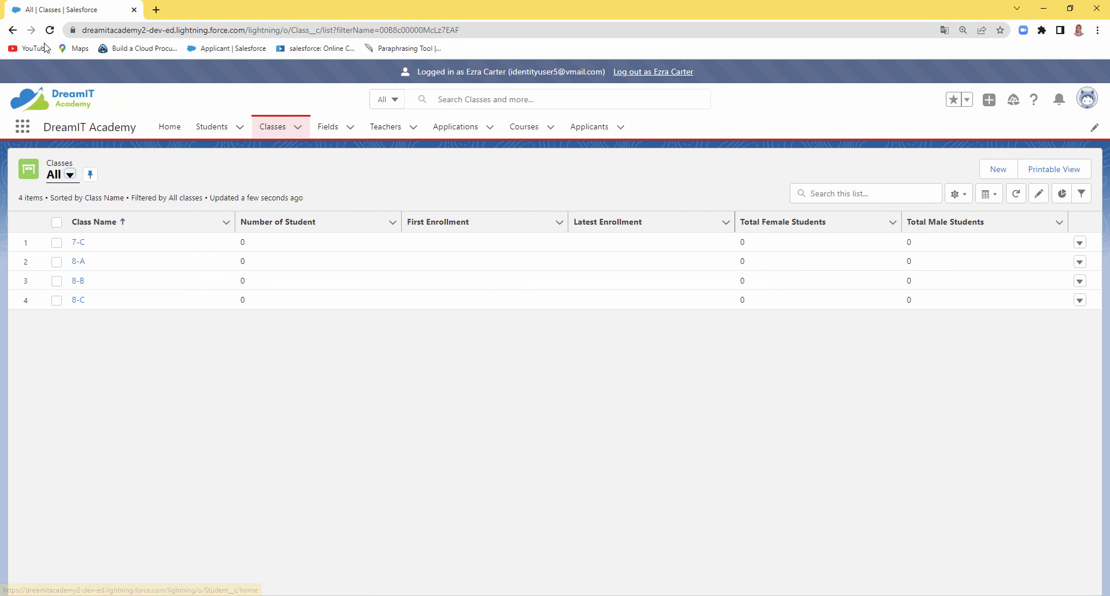
click(49, 30)
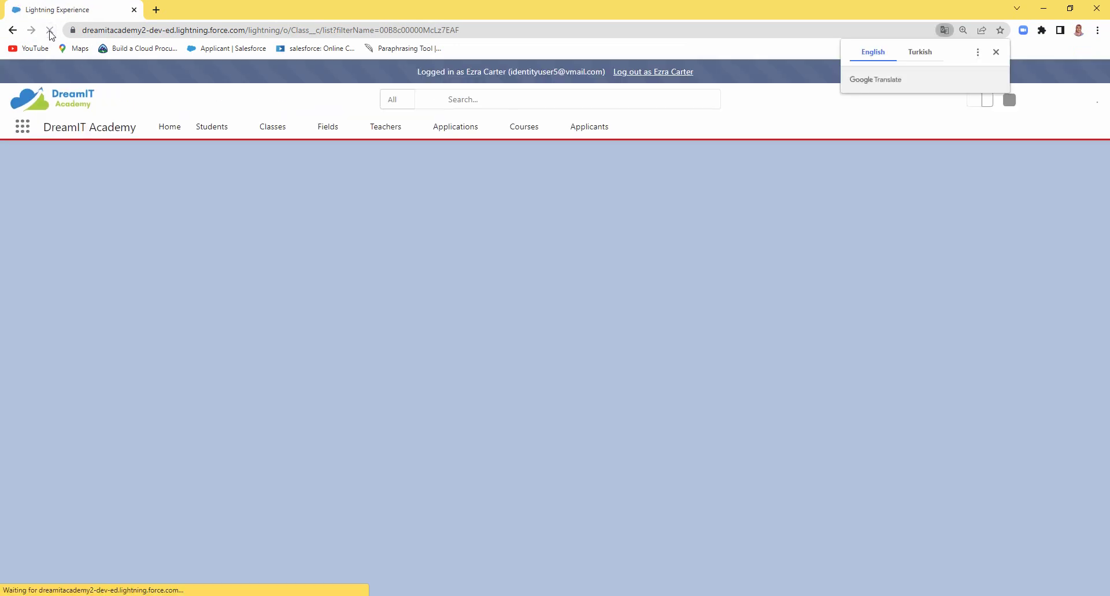
click(272, 130)
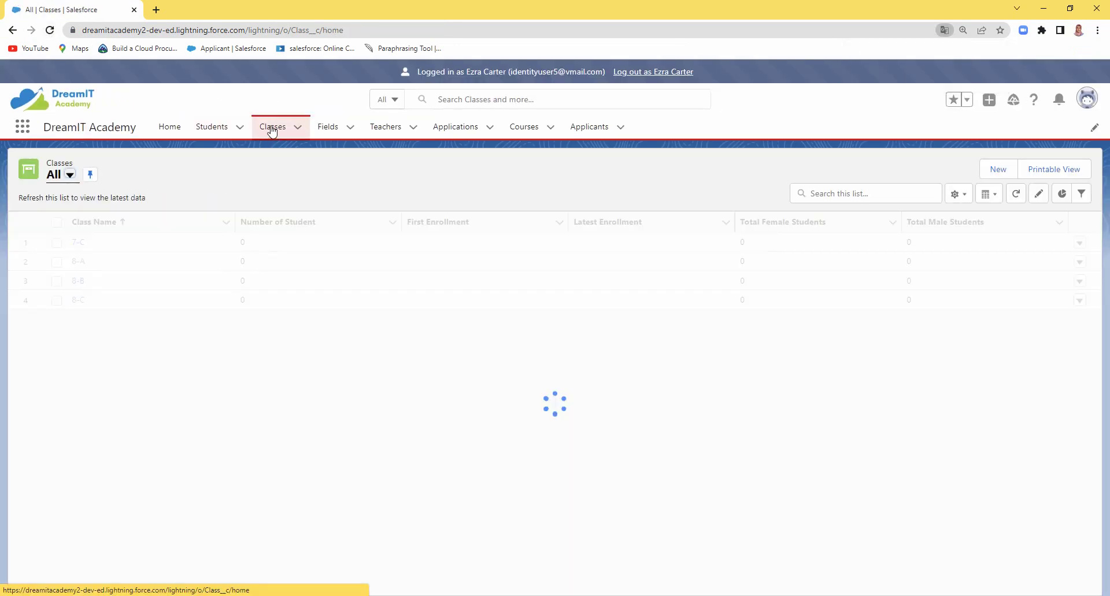
click(272, 130)
click(272, 131)
click(732, 594)
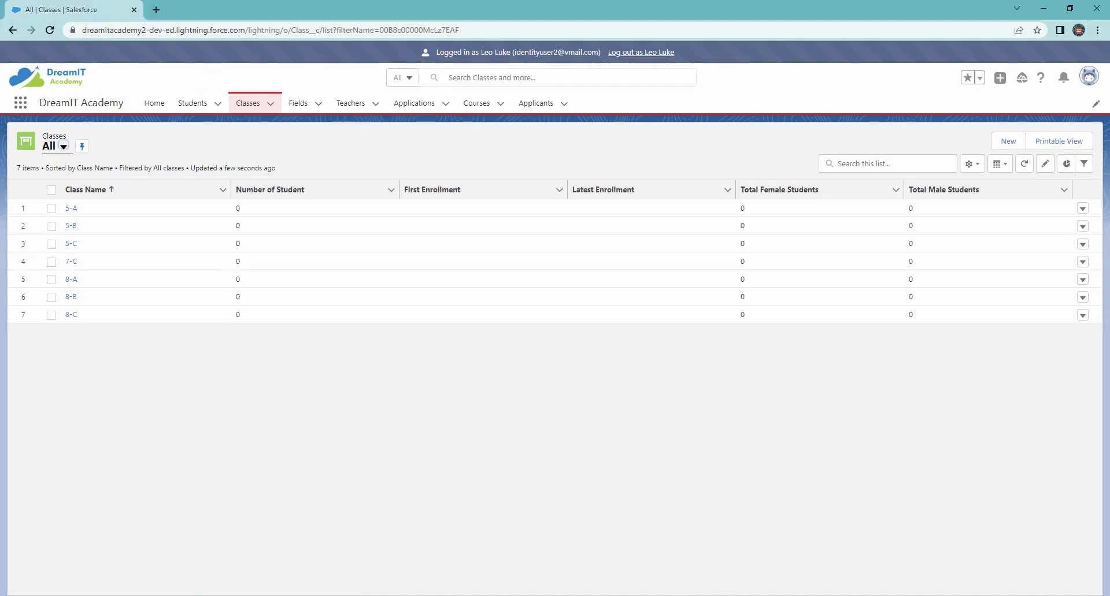
click(243, 102)
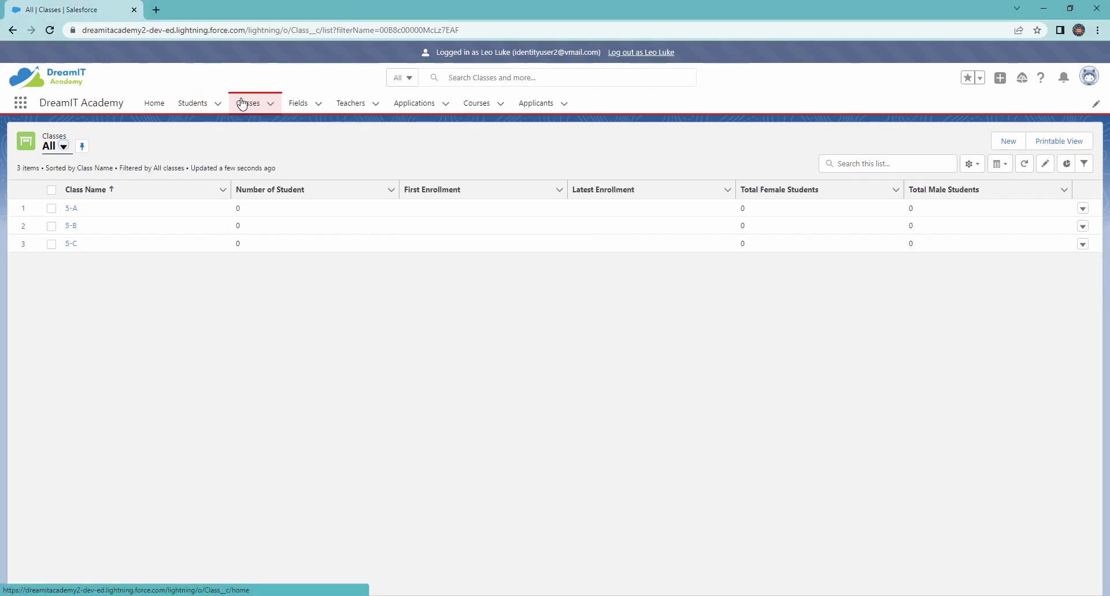
click(243, 102)
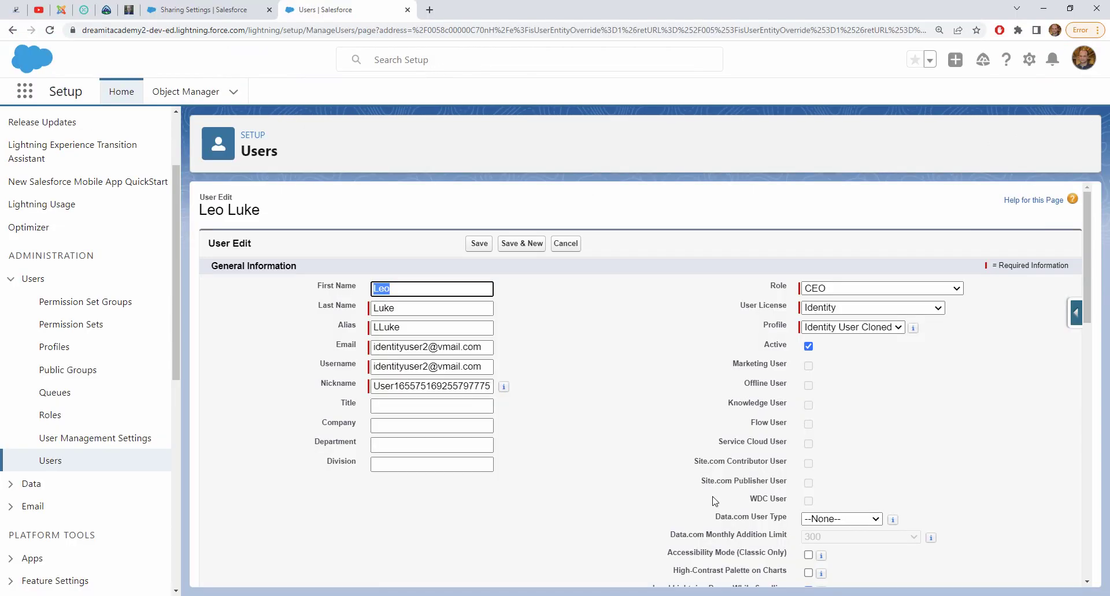
Save the original CEO user's record without changes and reload the Classes list in both users' sessions again
click(480, 243)
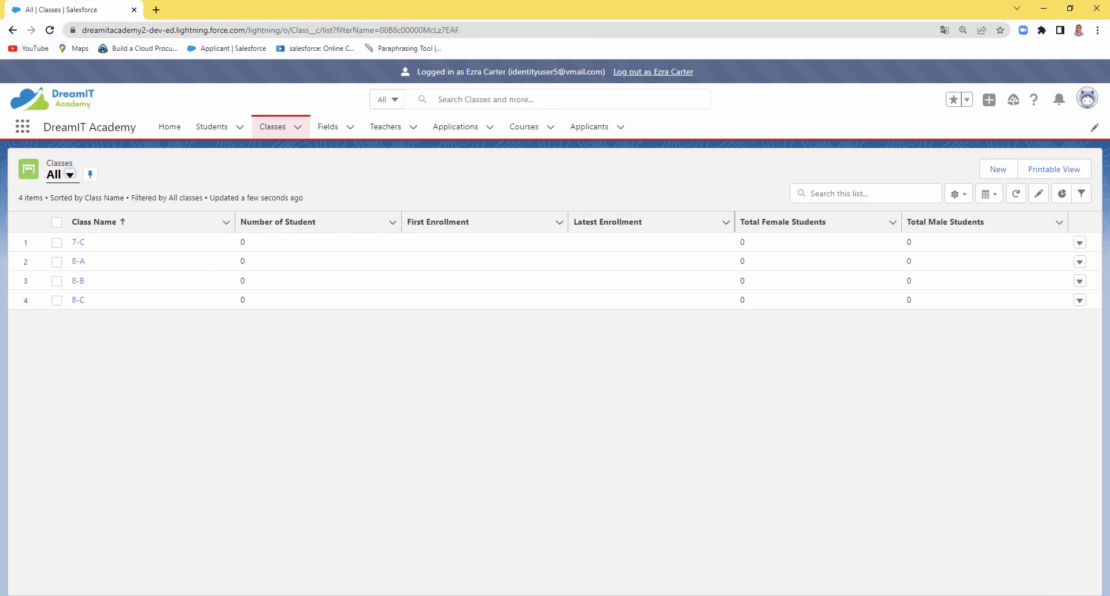
click(276, 128)
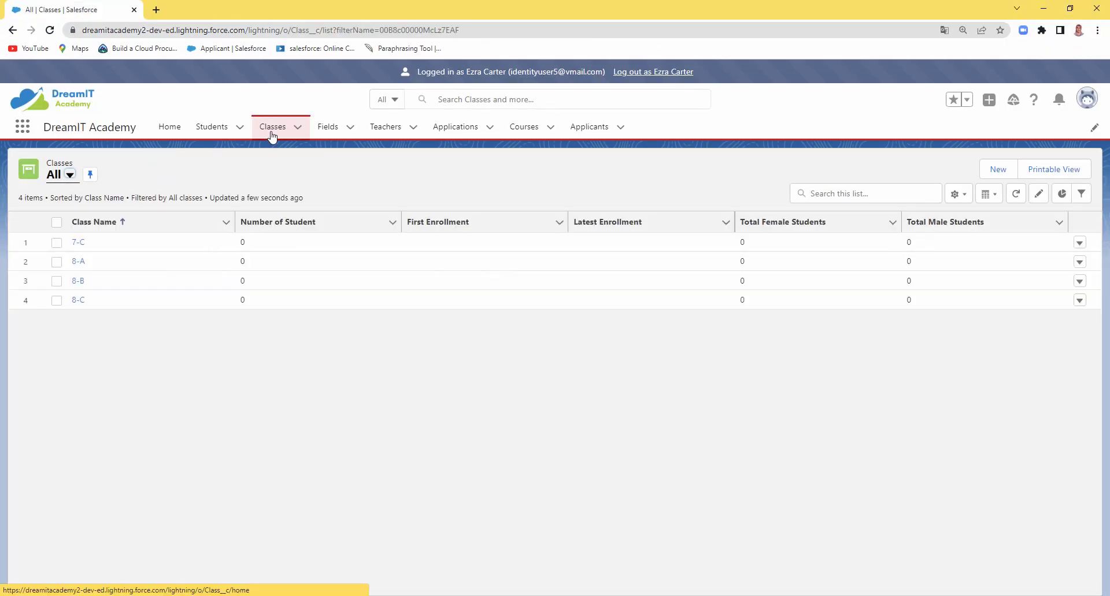
click(274, 131)
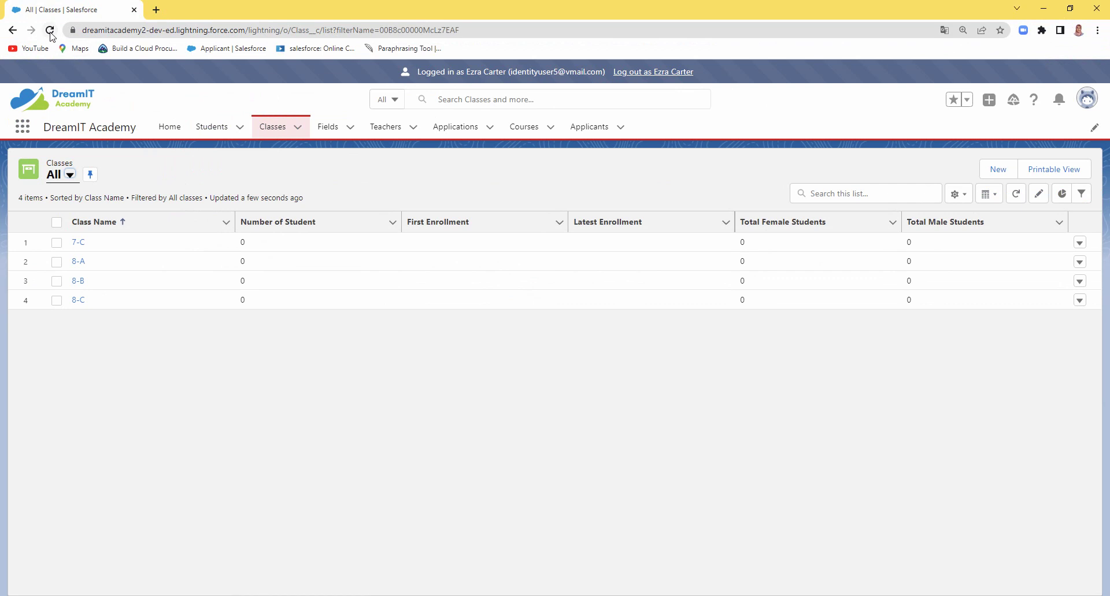
click(50, 31)
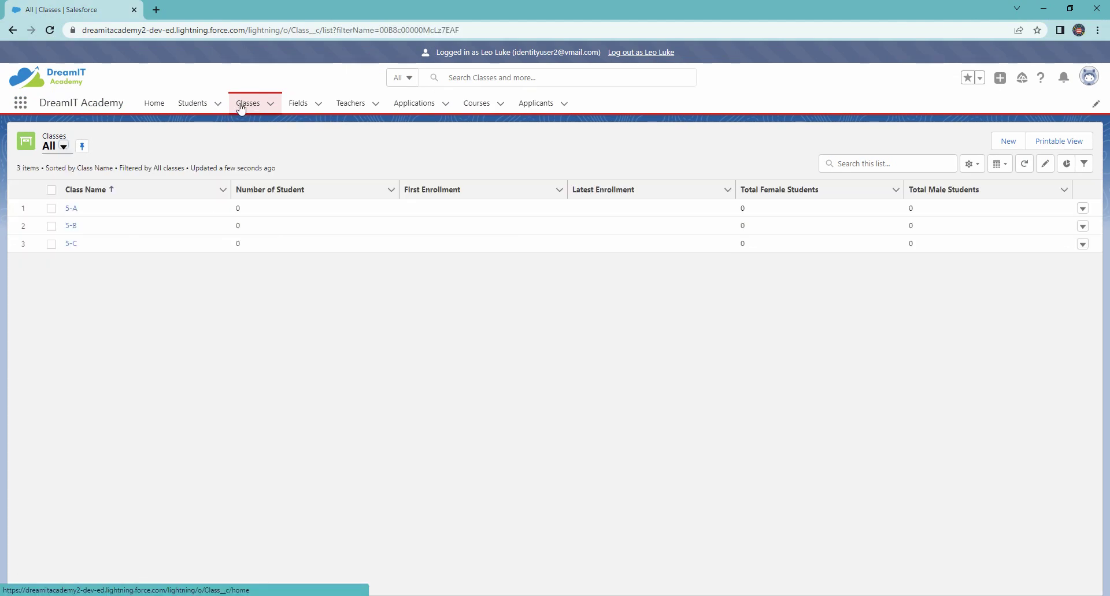
click(50, 30)
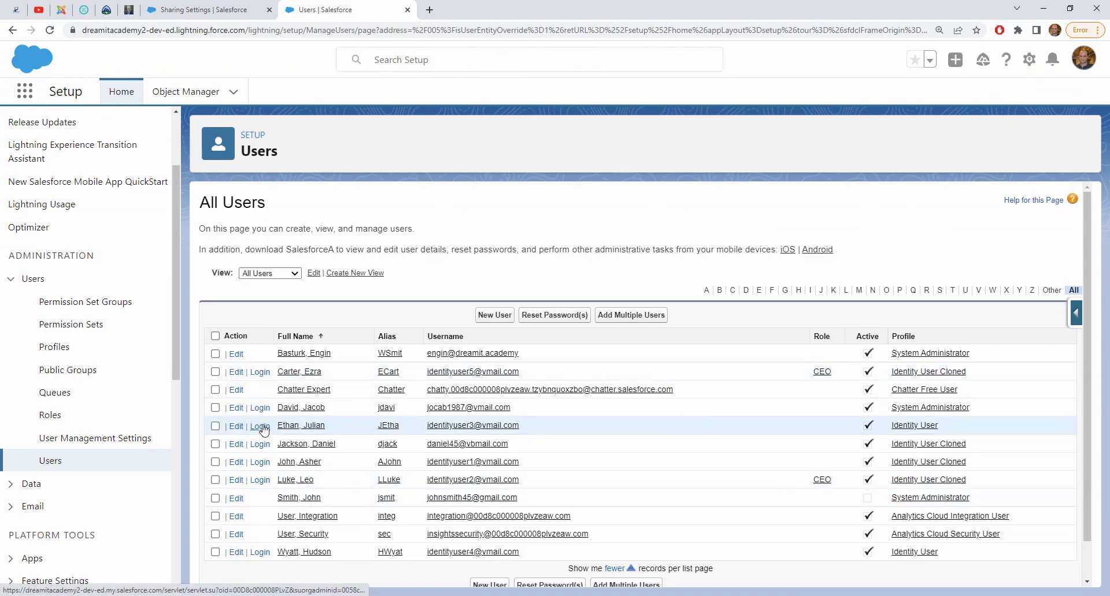
Set the original CEO user's role to CFO and save the user record
click(237, 482)
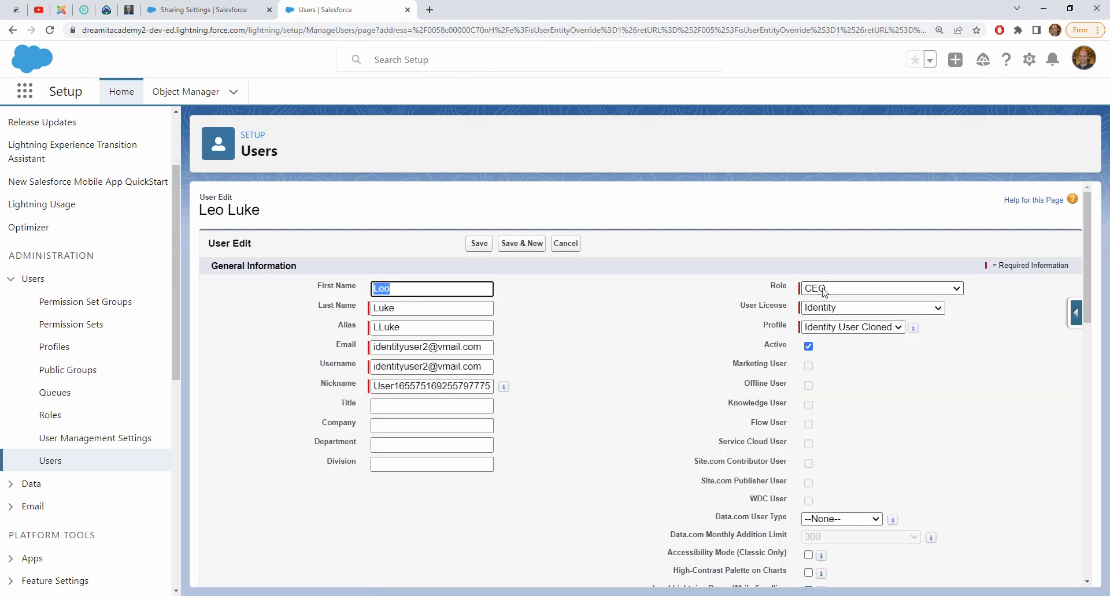
click(825, 289)
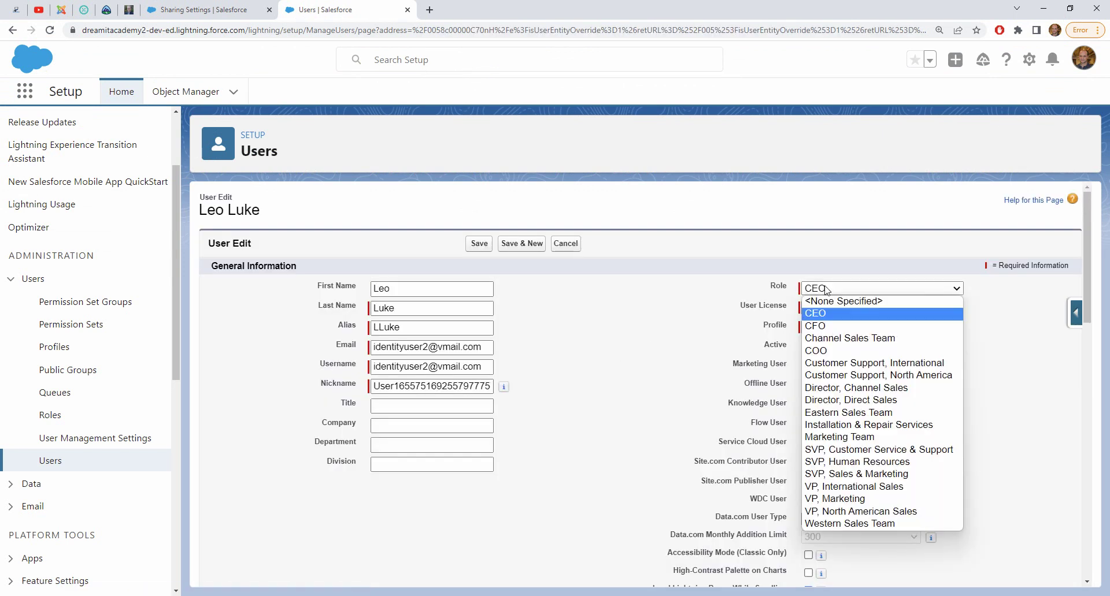
click(819, 327)
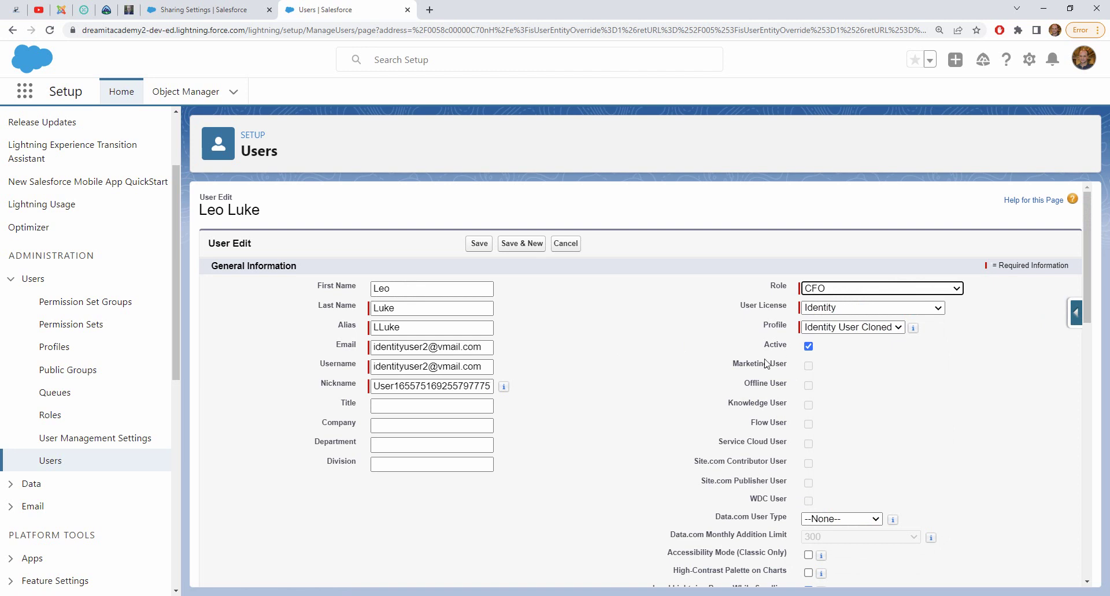
click(471, 243)
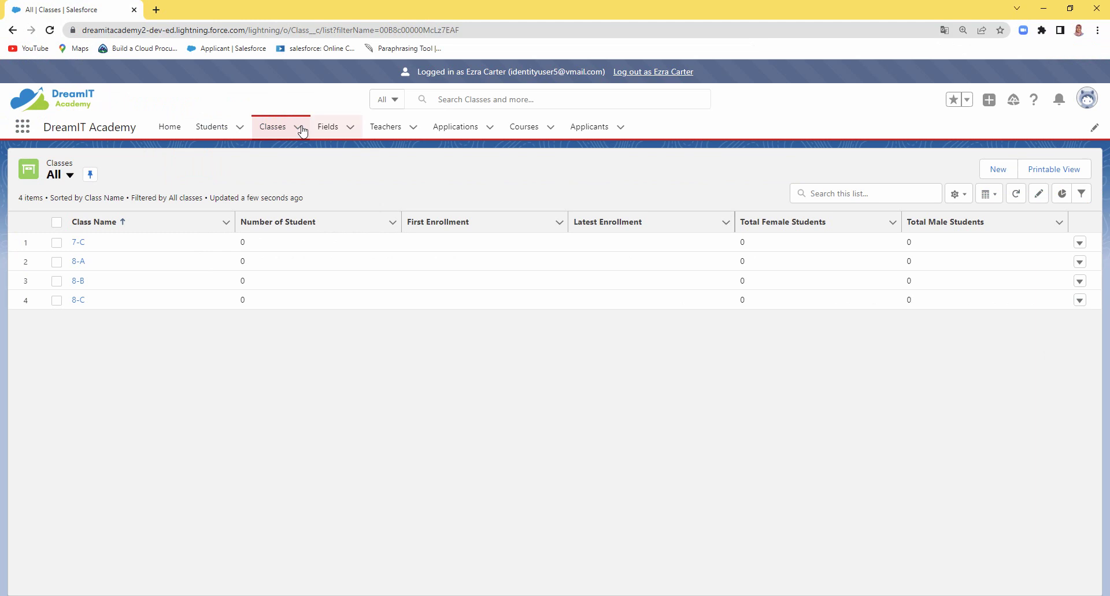
Reload the Classes list in the current CEO's and the CFO's sessions, checking the CEO's available actions on class 5-A
click(287, 125)
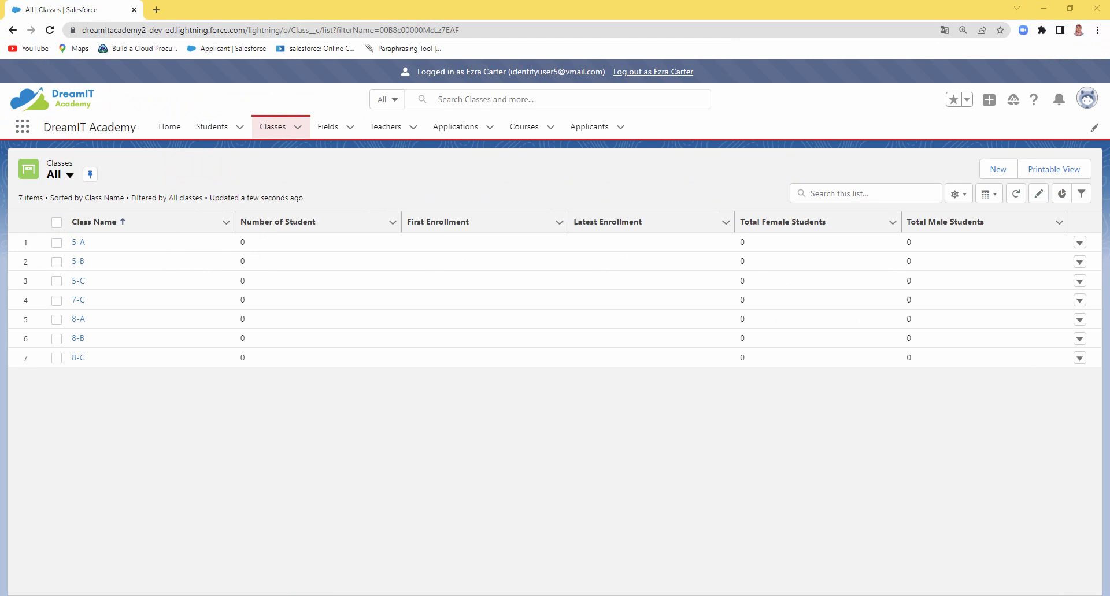
drag(97, 235, 62, 260)
mouse_move(102, 286)
mouse_down()
mouse_move(92, 227)
mouse_move(79, 230)
mouse_up()
click(1080, 243)
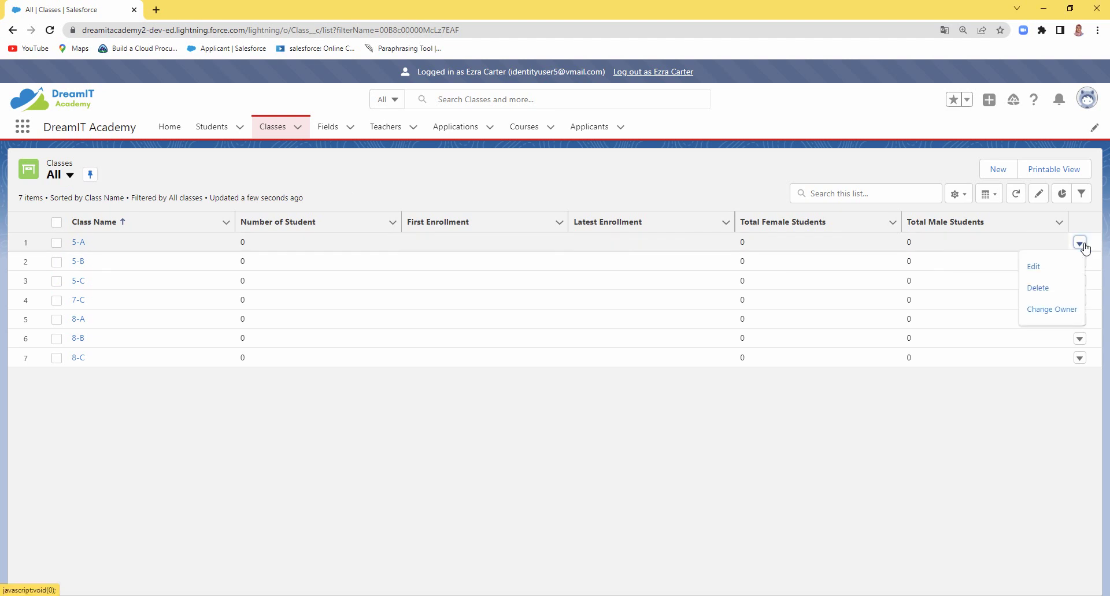
click(366, 421)
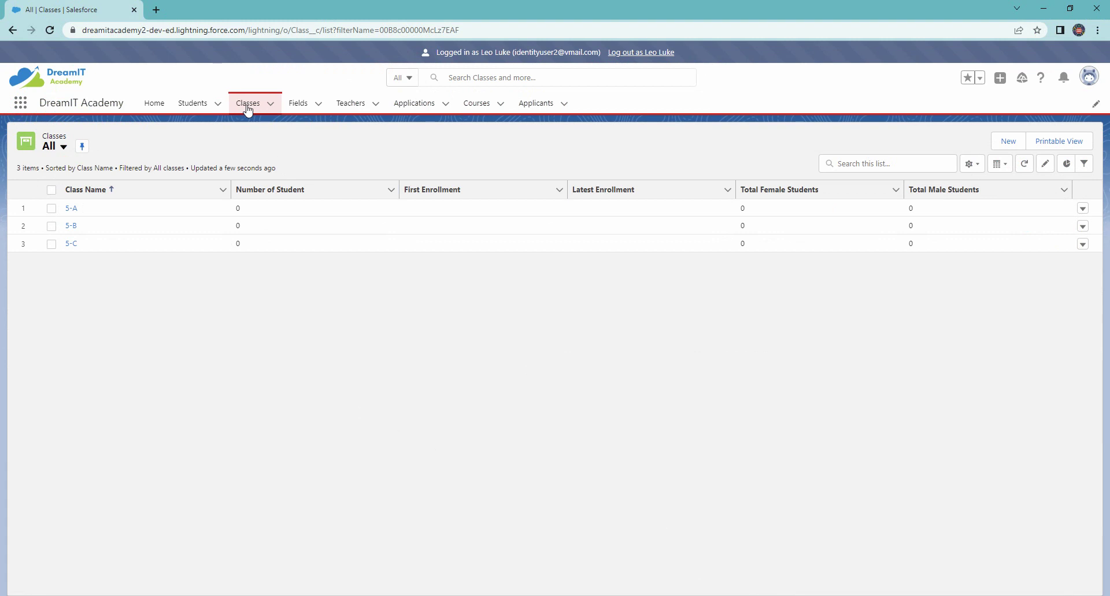
click(247, 106)
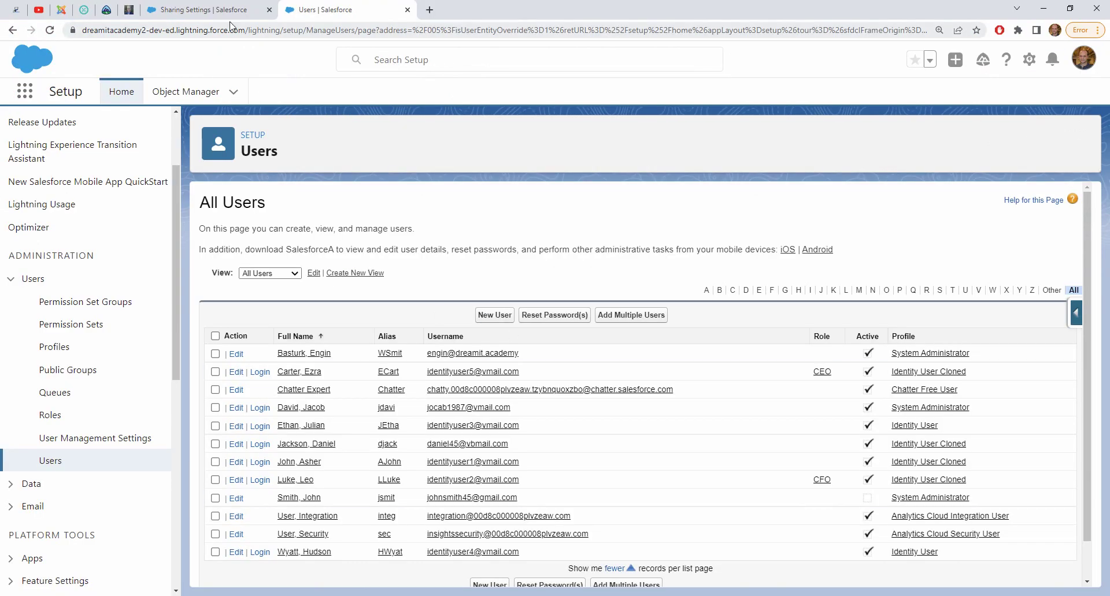
Check the Class row in the administrator's sharing settings, and examine the roles beneath CEO in the role hierarchy
click(231, 13)
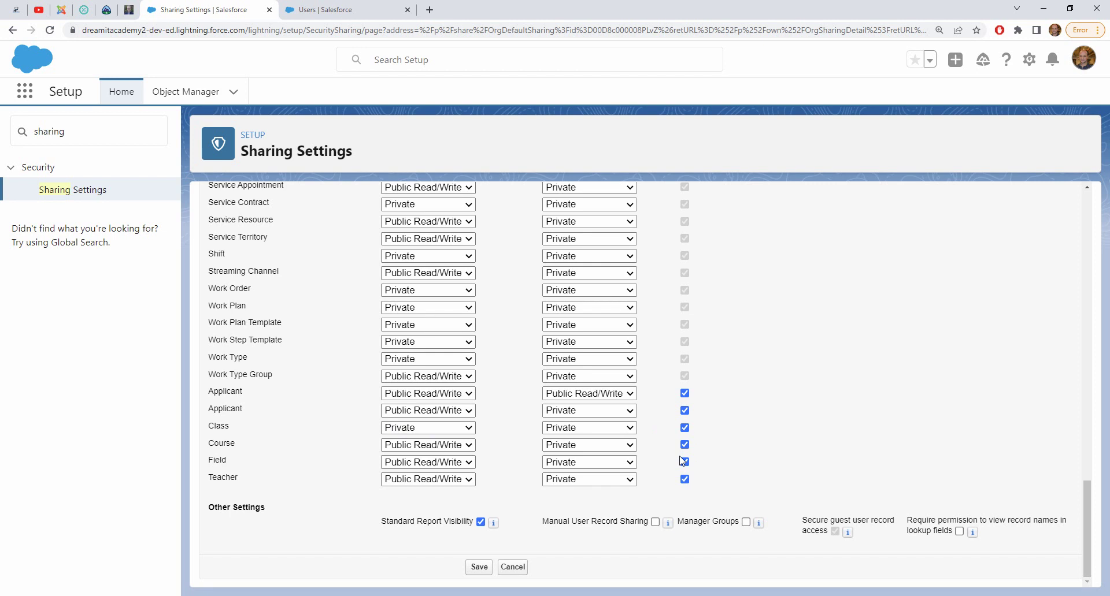
click(307, 6)
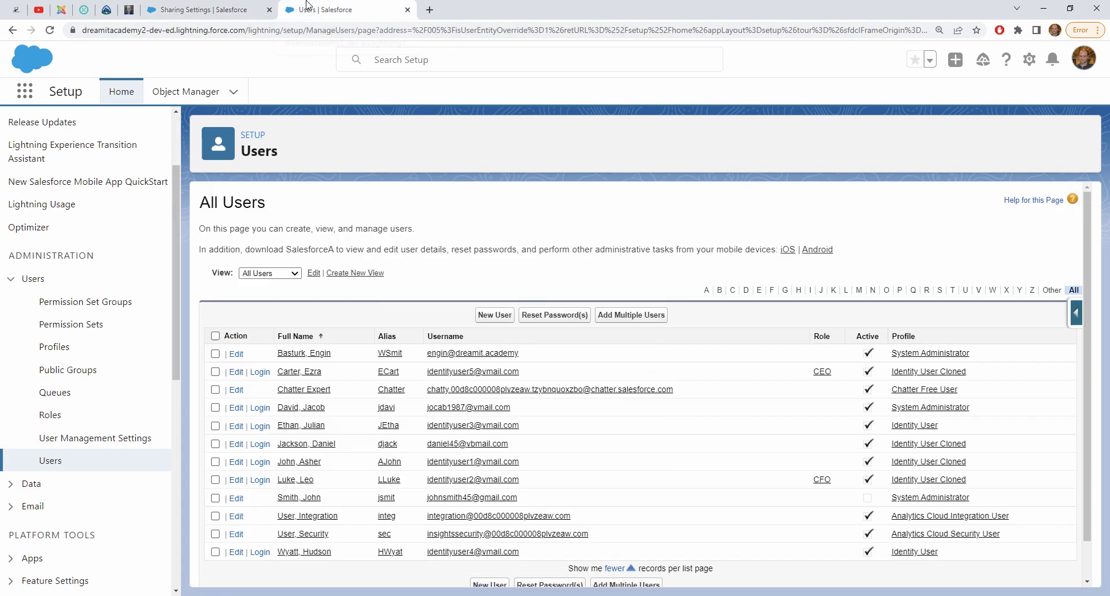
click(50, 415)
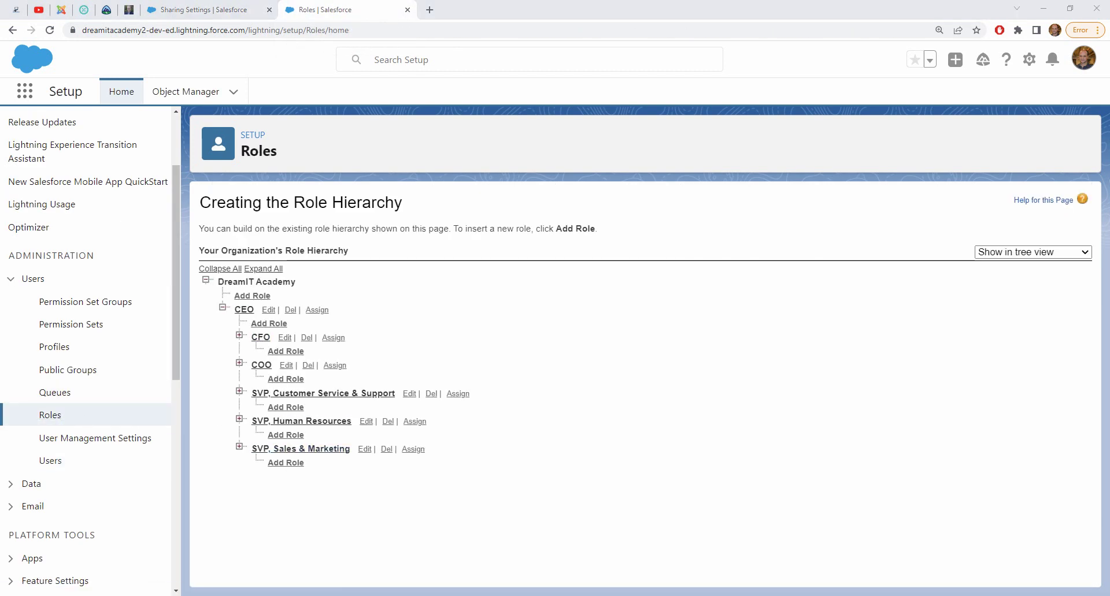
mouse_move(250, 300)
mouse_down()
mouse_move(227, 381)
mouse_move(231, 466)
mouse_up()
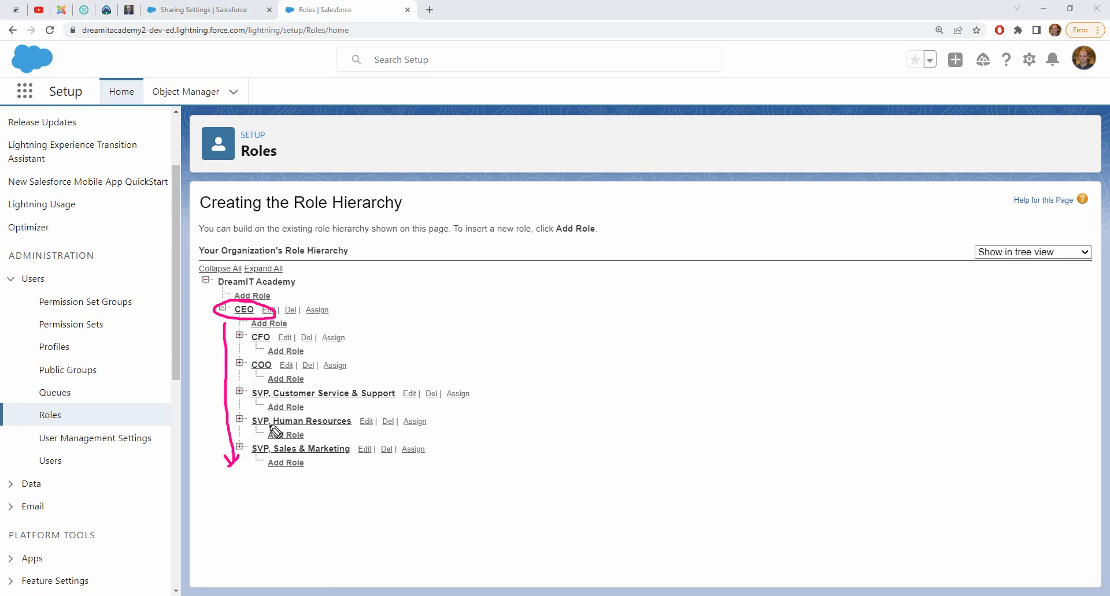
mouse_move(214, 272)
mouse_down()
mouse_move(215, 291)
mouse_move(283, 289)
mouse_move(304, 276)
mouse_move(210, 276)
mouse_up()
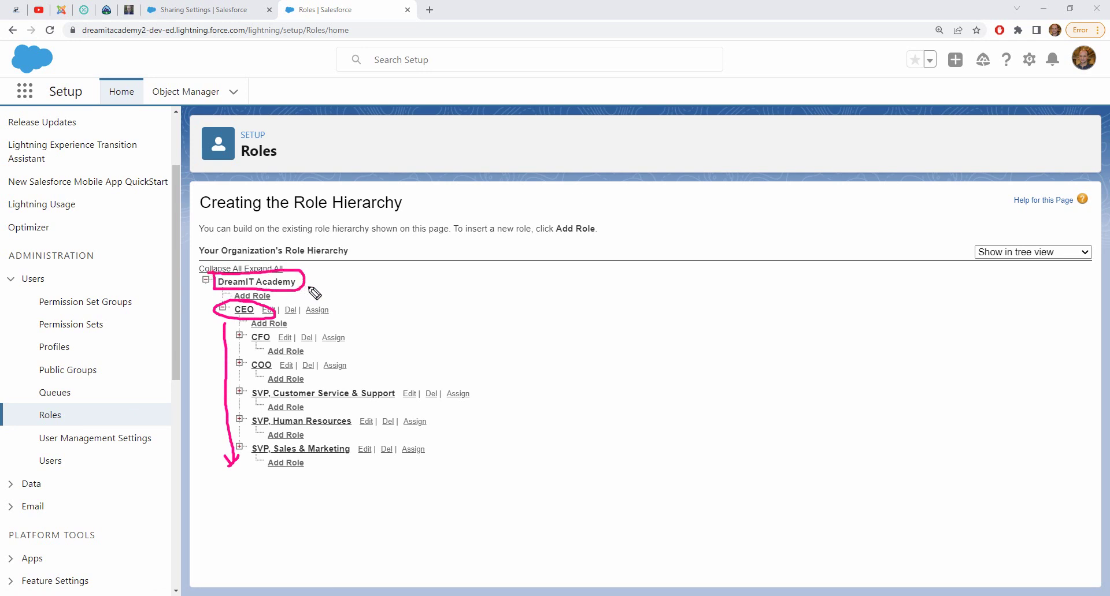
mouse_move(309, 282)
mouse_down()
mouse_move(390, 287)
mouse_move(360, 293)
mouse_up()
drag(365, 334, 395, 327)
mouse_move(375, 349)
mouse_down()
mouse_move(372, 365)
mouse_move(399, 358)
mouse_up()
mouse_move(491, 377)
mouse_down()
mouse_move(491, 400)
mouse_move(520, 396)
mouse_up()
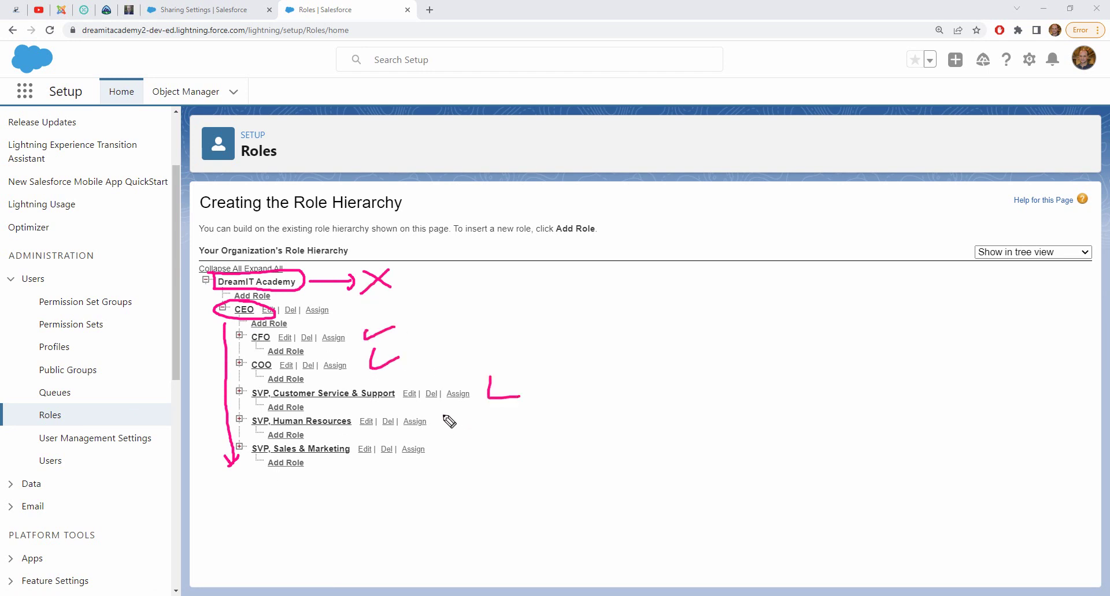
mouse_move(440, 418)
mouse_down()
mouse_move(459, 421)
mouse_move(483, 470)
mouse_up()
key(Escape)
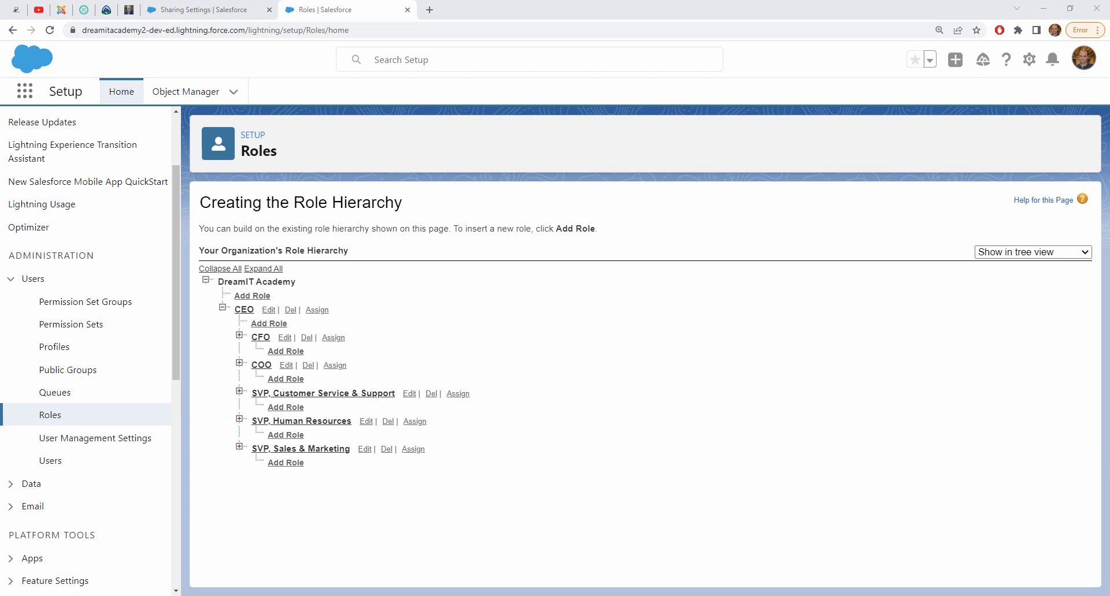
Add a role labelled CEO2 that reports to CEO, save it, and reopen the role hierarchy
click(278, 325)
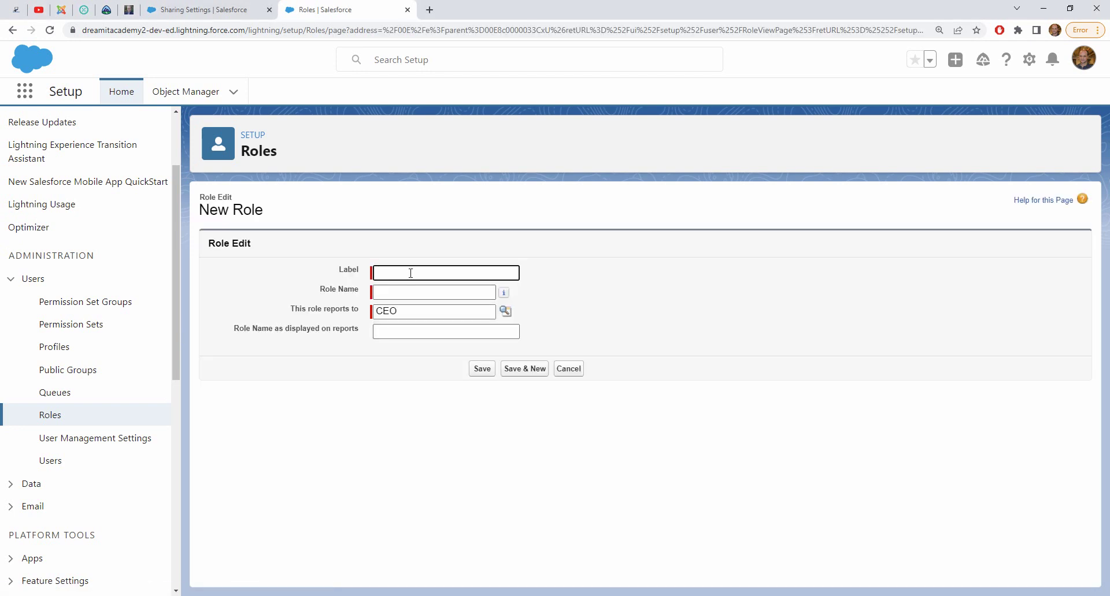
text(CEO2)
click(569, 311)
click(482, 369)
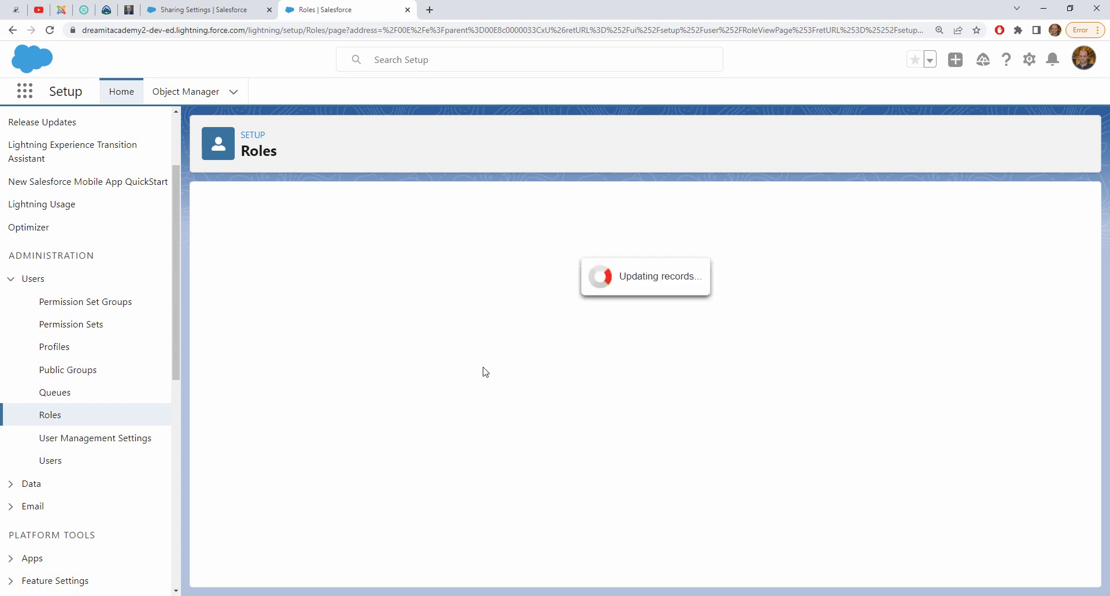
click(50, 416)
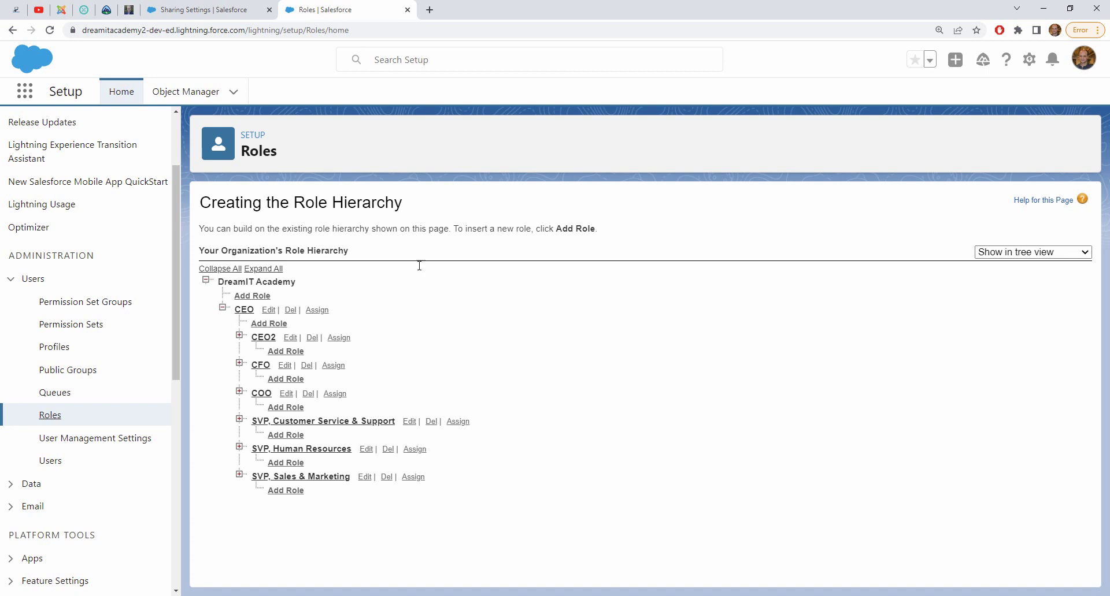
Return to the organization-wide defaults to review the hierarchy access settings of the custom objects
key(ctrl+shift+Tab)
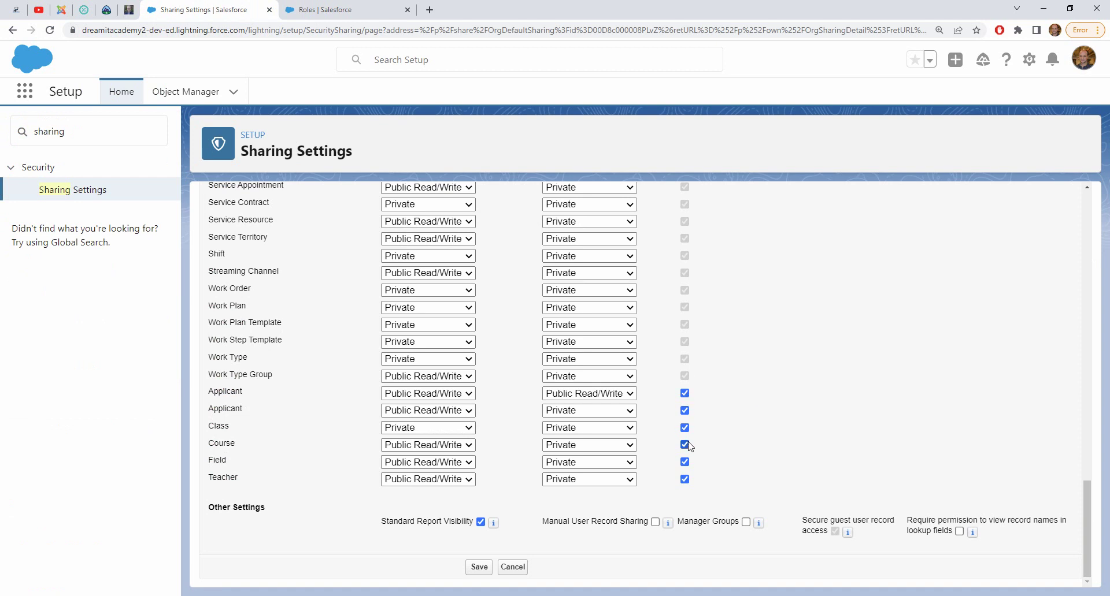